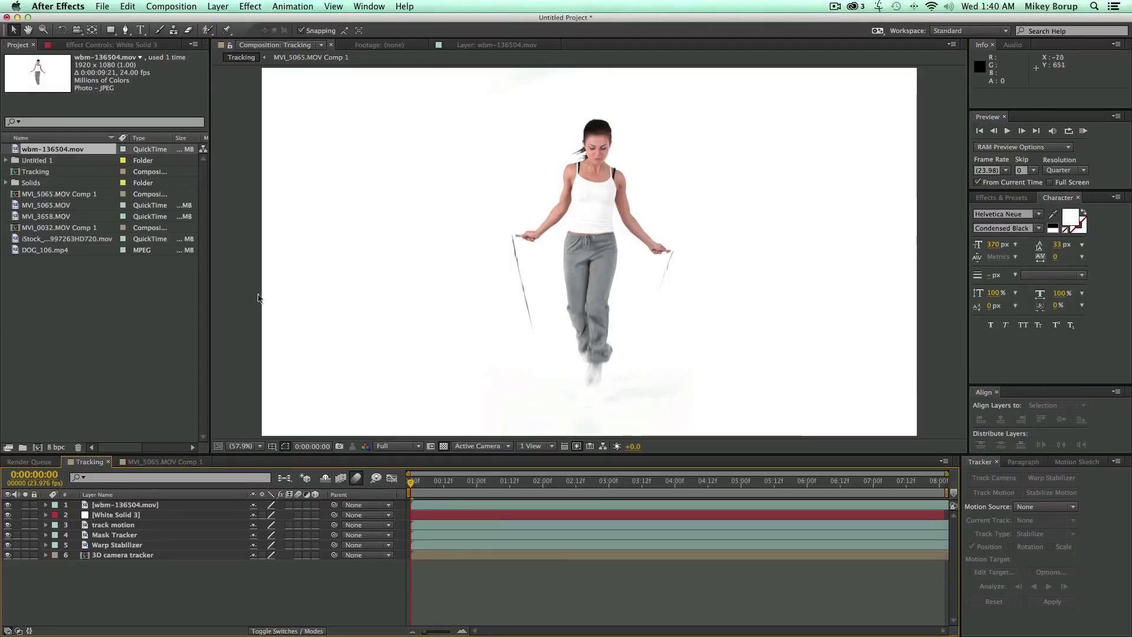
Select the wbm-136504.mov layer and reopen the Tracker panel
left_click(150, 505)
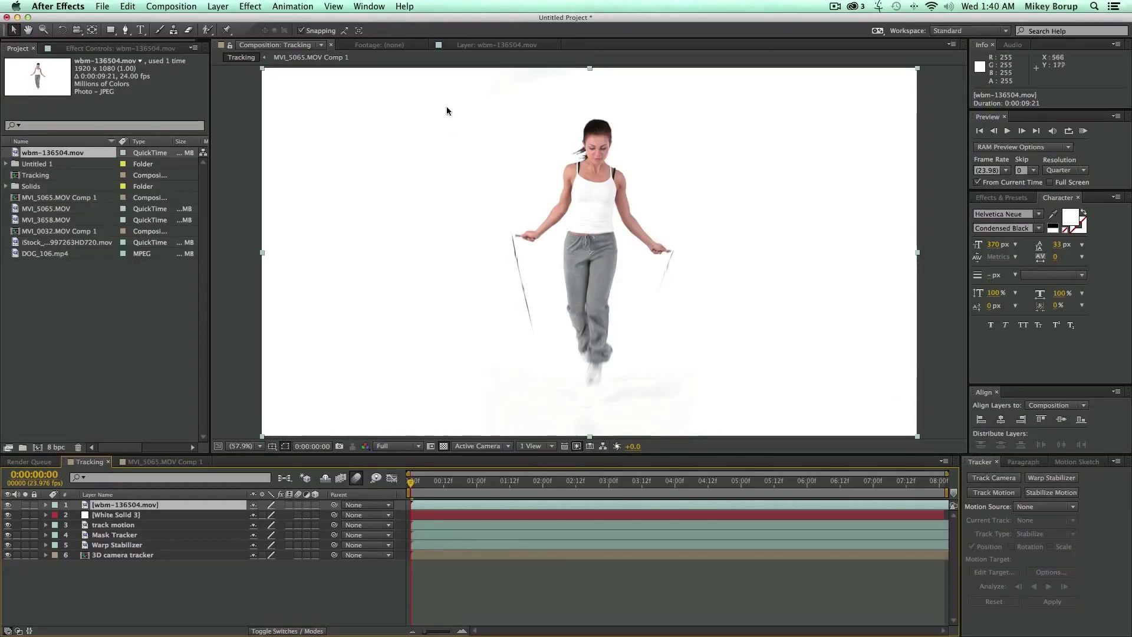
left_click(372, 7)
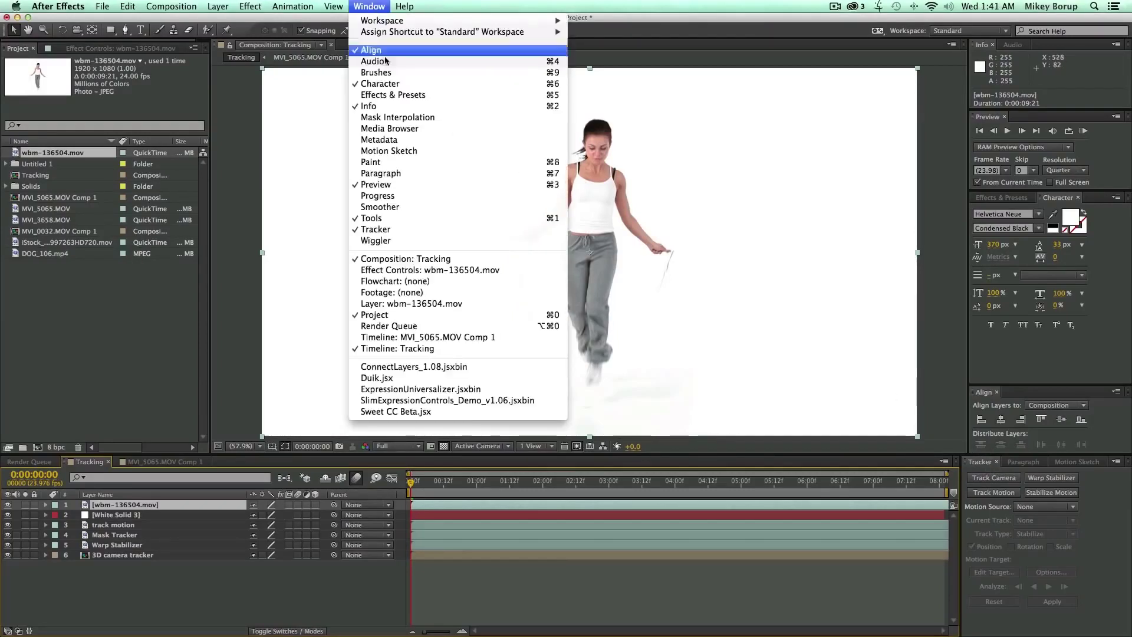
left_click(403, 230)
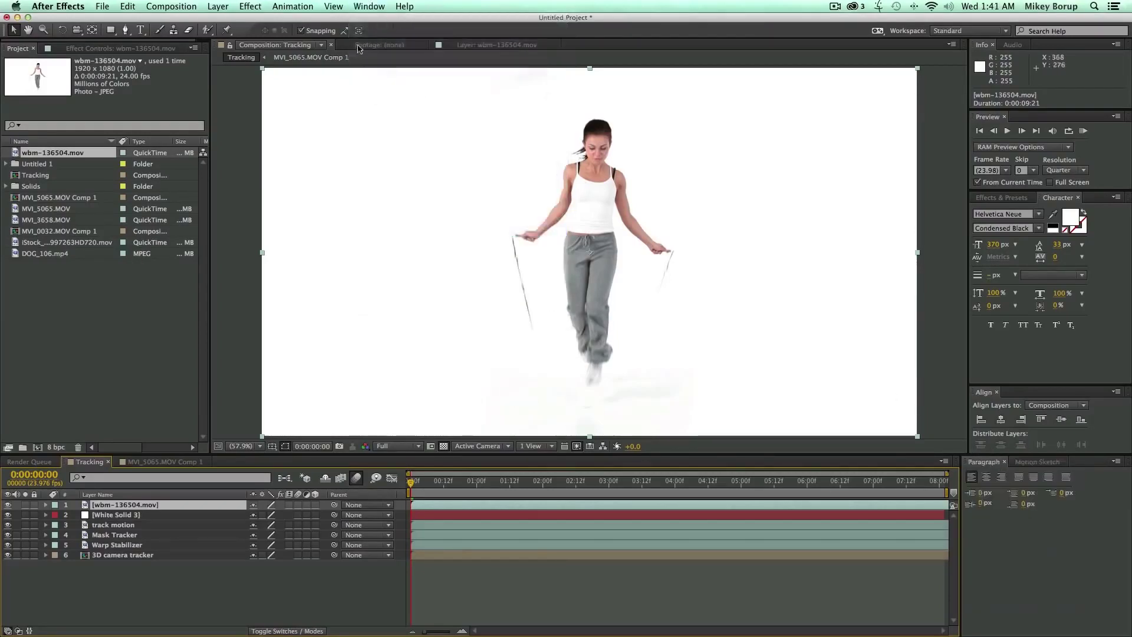
left_click(369, 7)
left_click(389, 232)
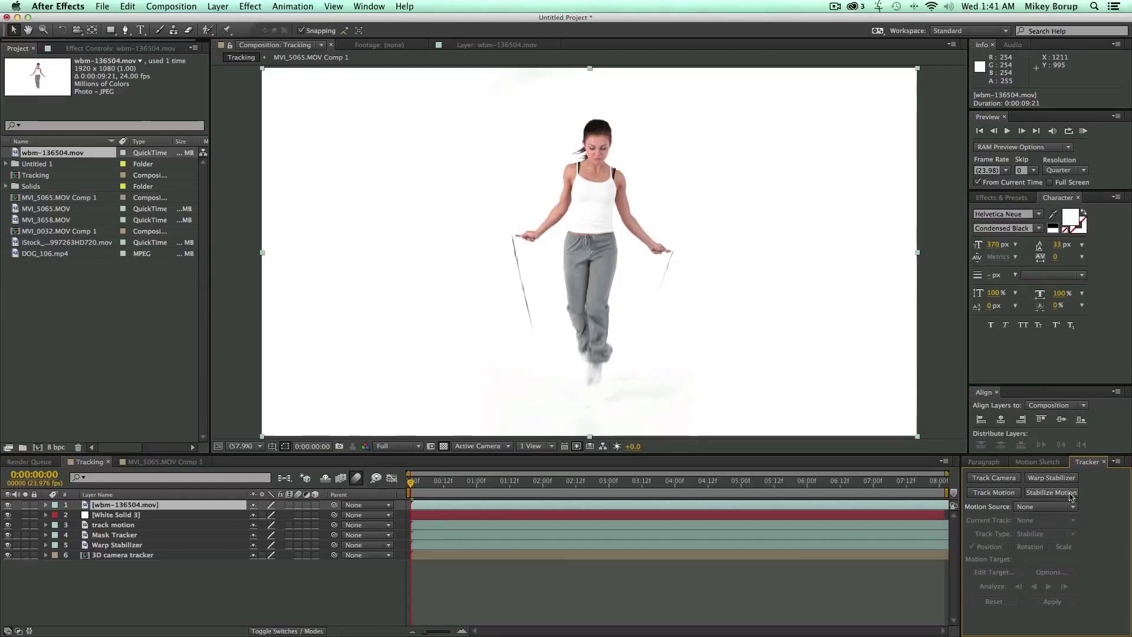
Preview the jump-rope footage in the Tracking composition, then return to its first frame with the clip's layer selected
left_click(343, 588)
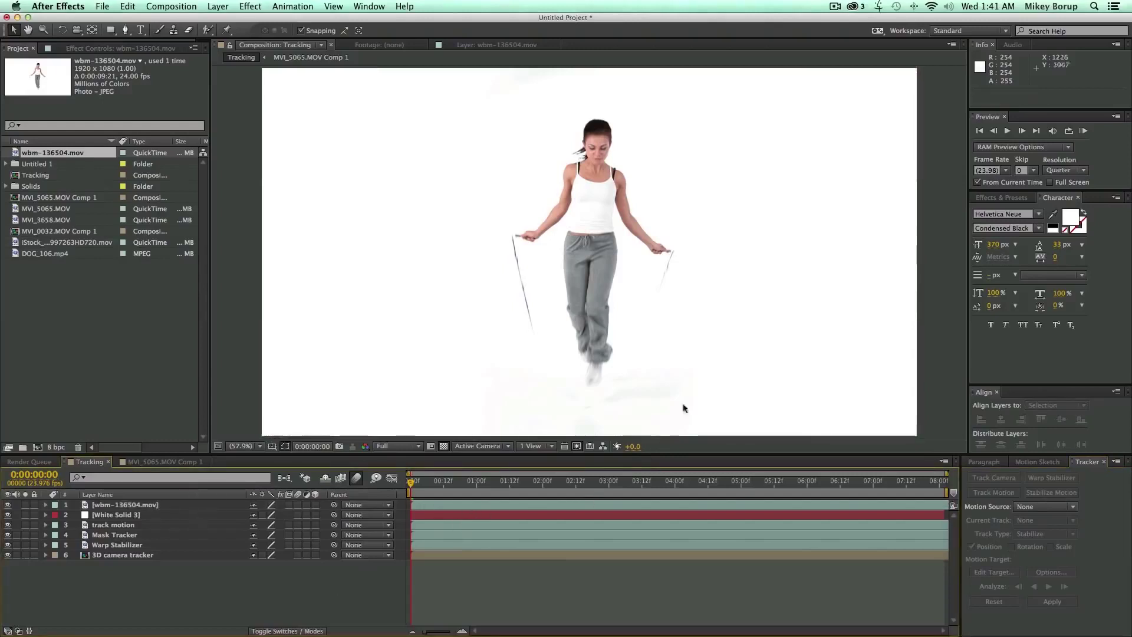
left_click(443, 505)
key("space")
key("space")
key("space")
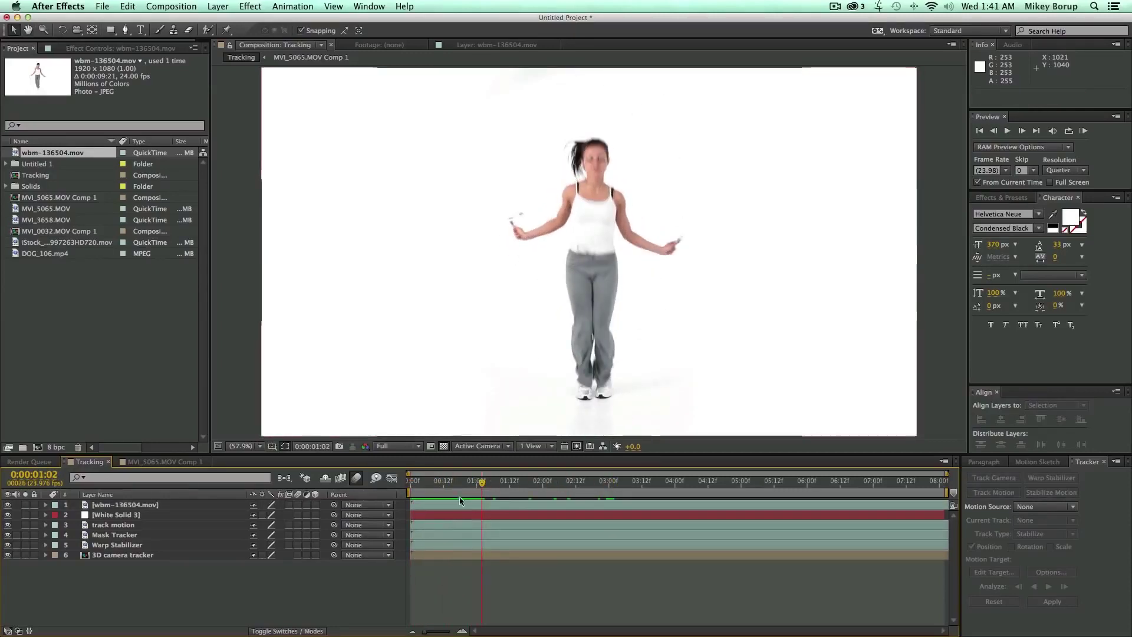
key("space")
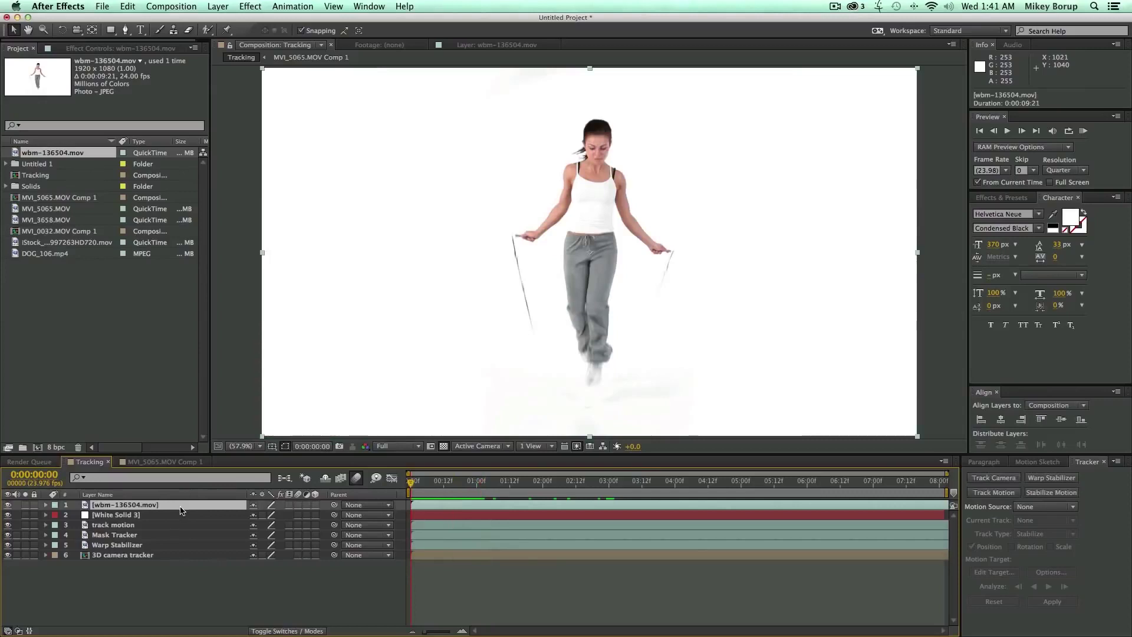
Start Stabilize Motion on the wbm-136504.mov layer and move Track Point 1 onto the trouser waistband at the woman's hip
left_click(1055, 497)
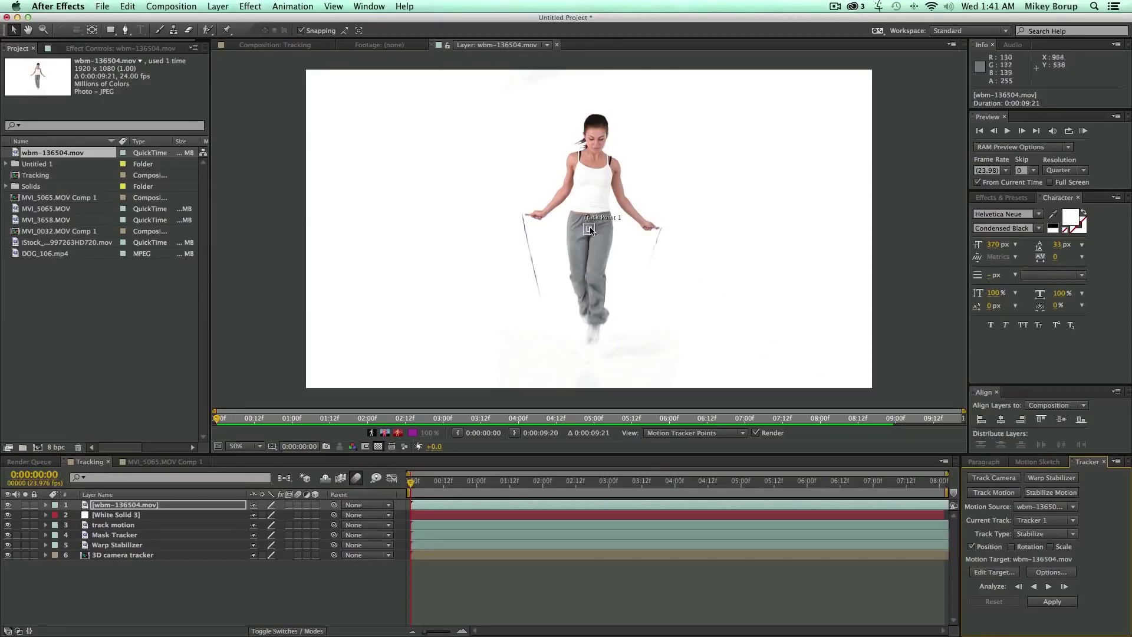
scroll(594, 231, "up", 3)
scroll(594, 230, "down", 1)
left_click_drag(594, 230, 596, 137)
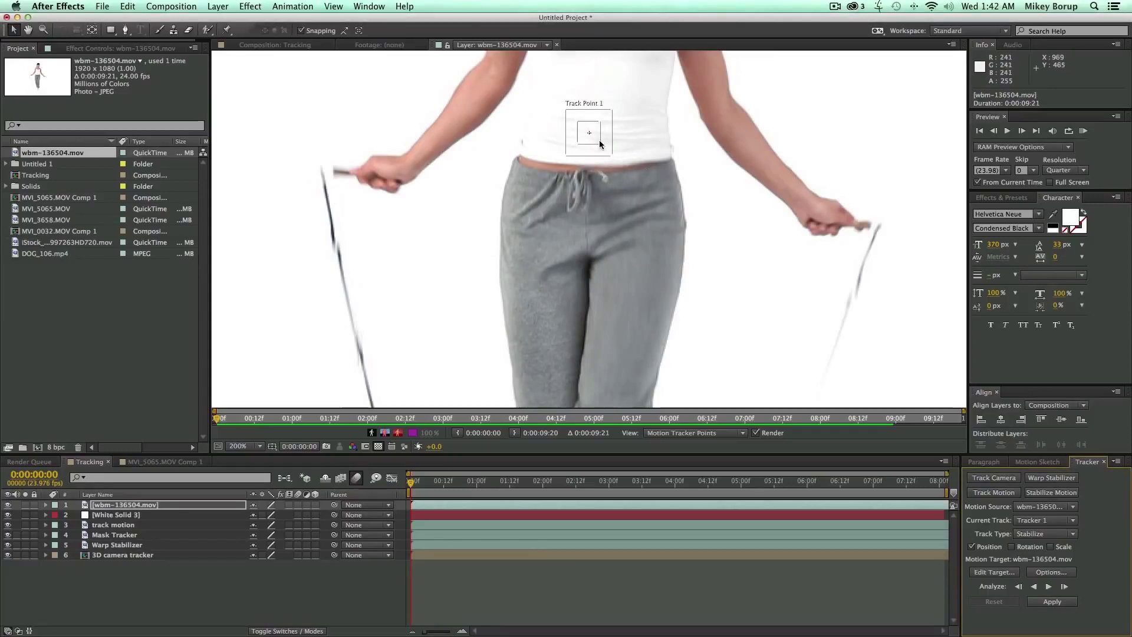
left_click_drag(592, 133, 659, 183)
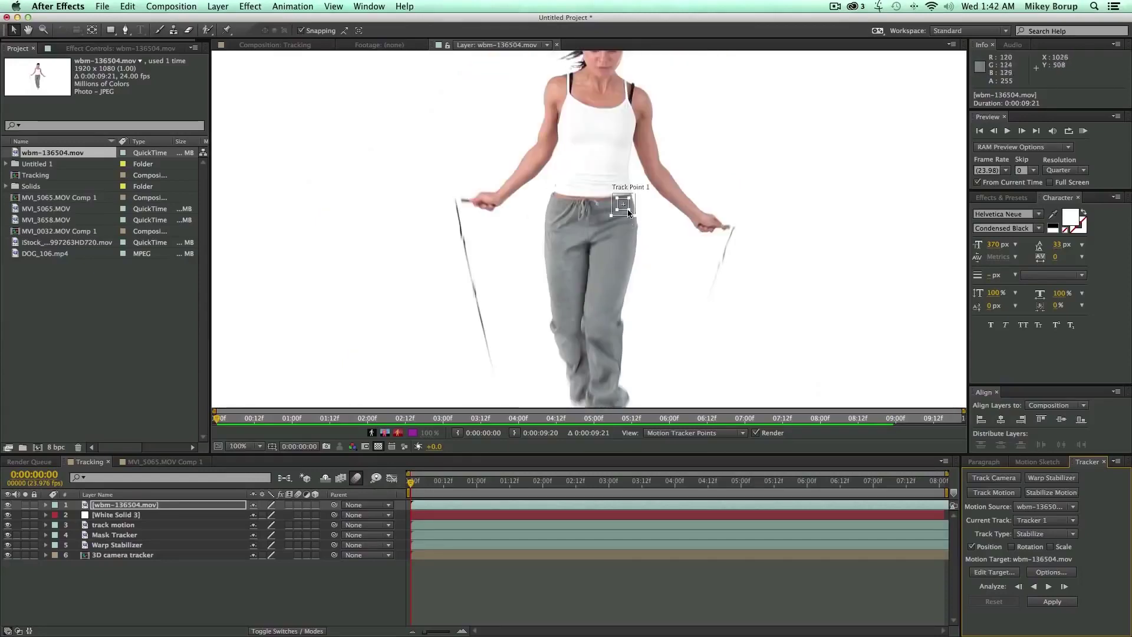
Place Track Point 1 over the waistband drawstring at the first frame, with a feature region about 74 × 80 and a search region about 96 × 240
key("space")
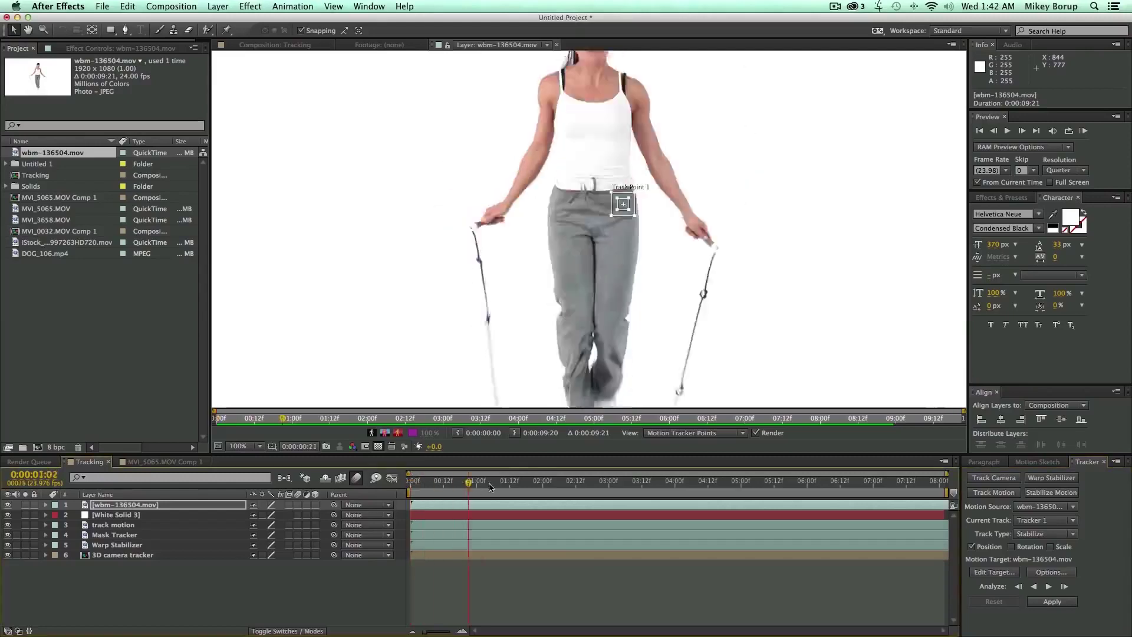
left_click(417, 484)
left_click_drag(623, 205, 611, 225)
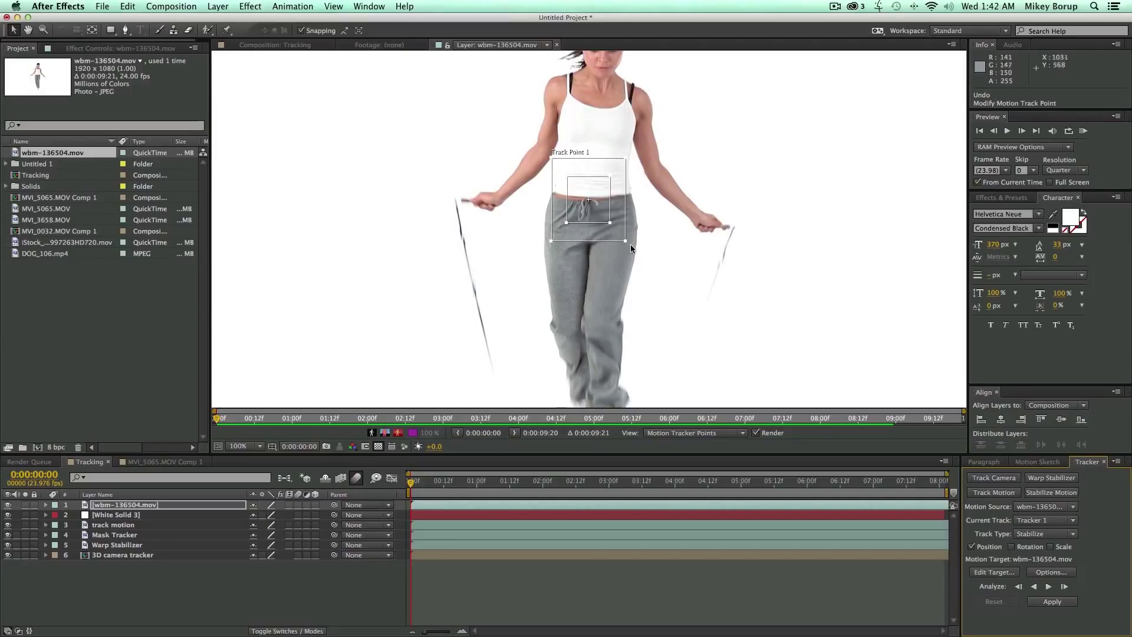
left_click_drag(627, 244, 705, 233)
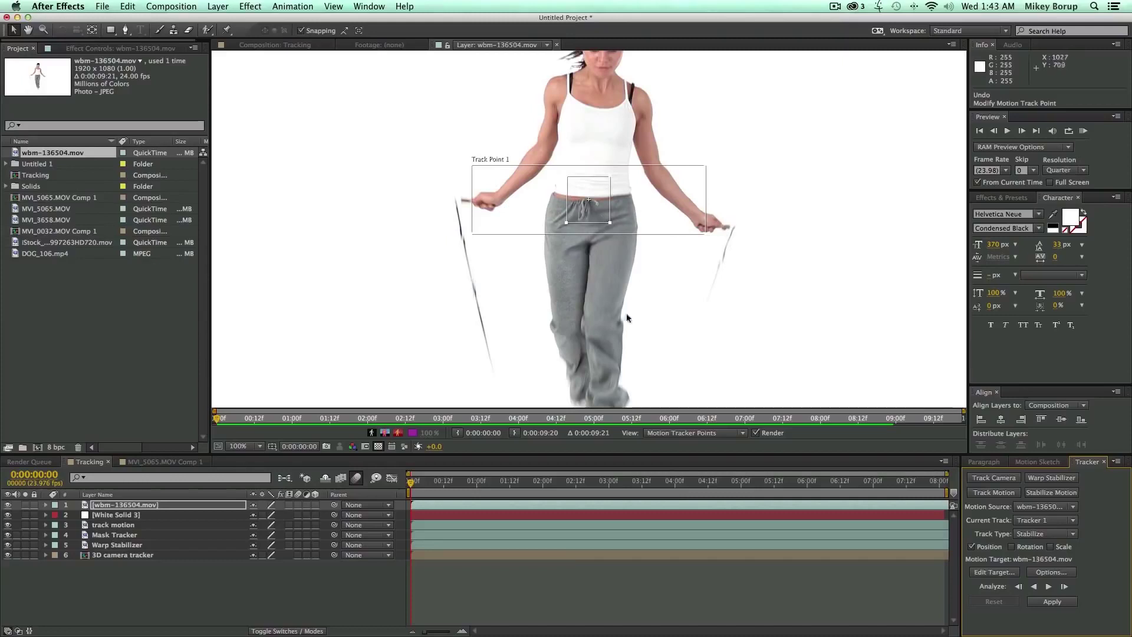
left_click_drag(705, 233, 617, 270)
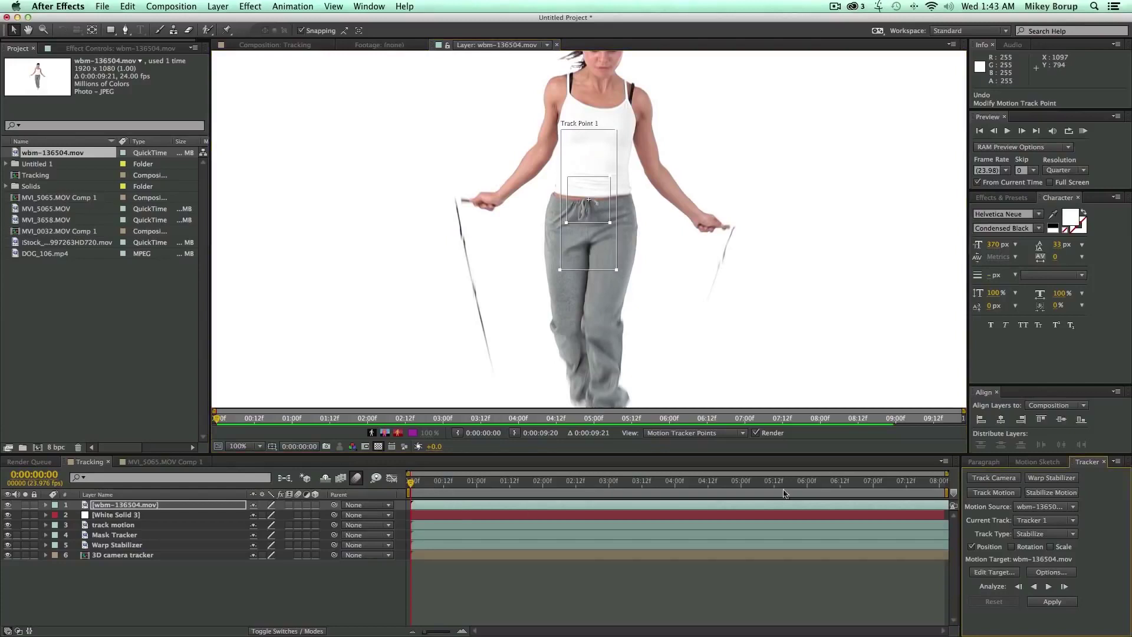
Analyze Track Point 1 forward from the first frame through the end of the composition
left_click(1033, 586)
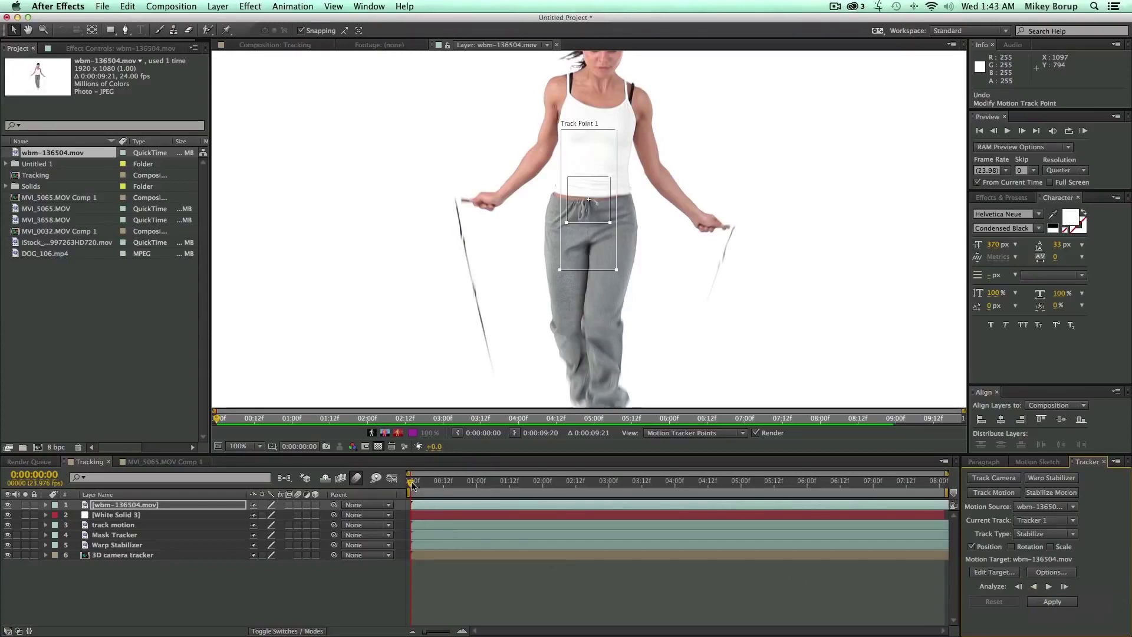
left_click(1049, 586)
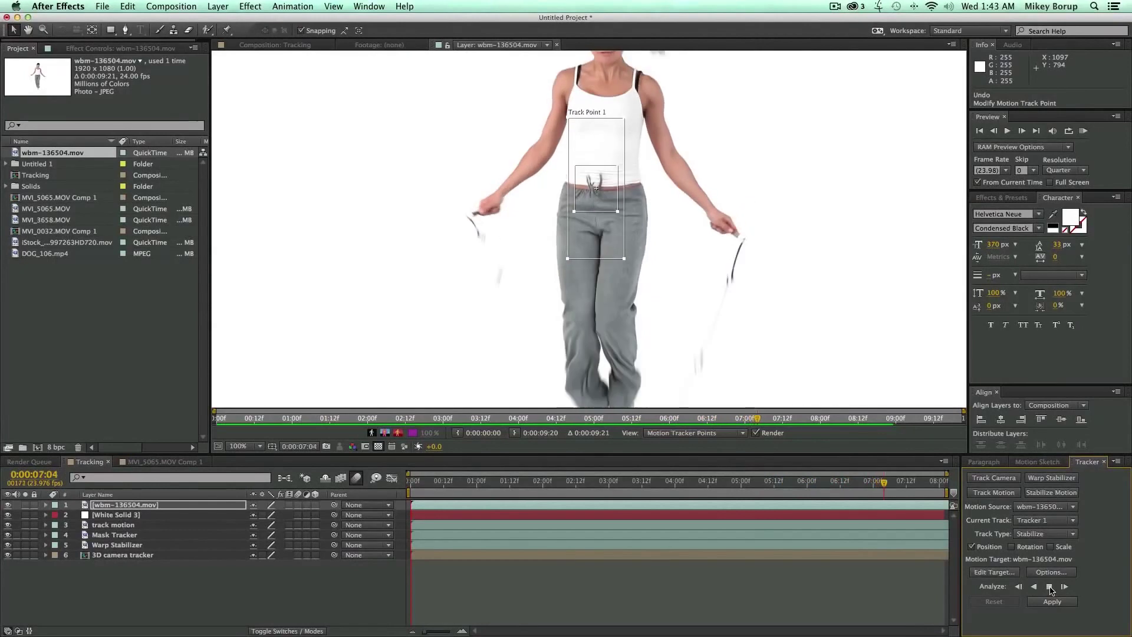
left_click(1049, 587)
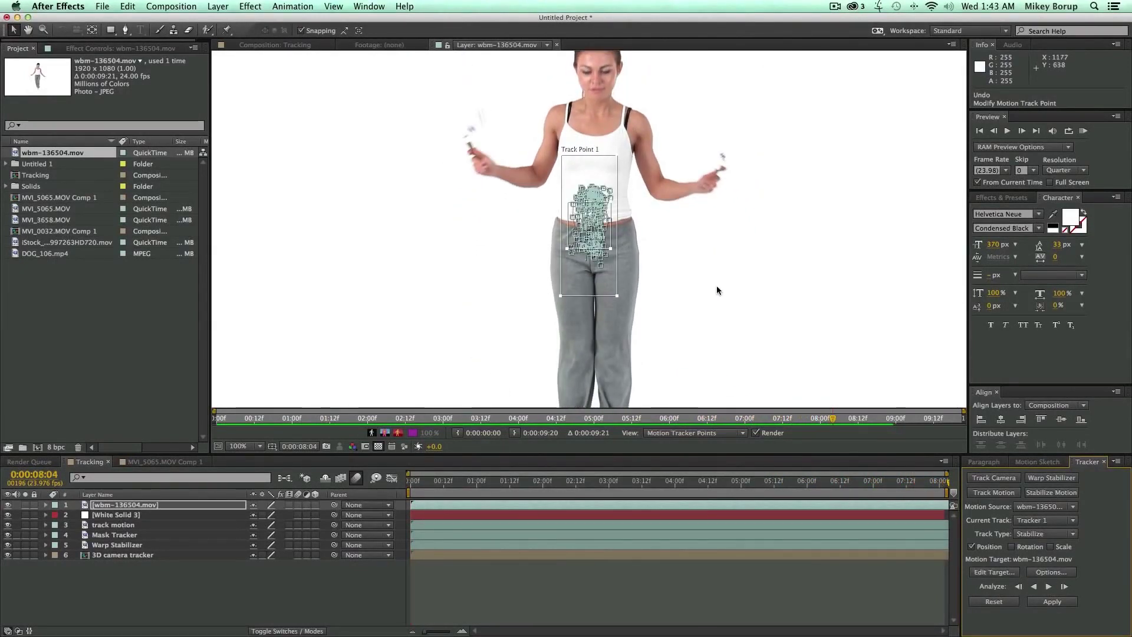
key("comma")
key("comma")
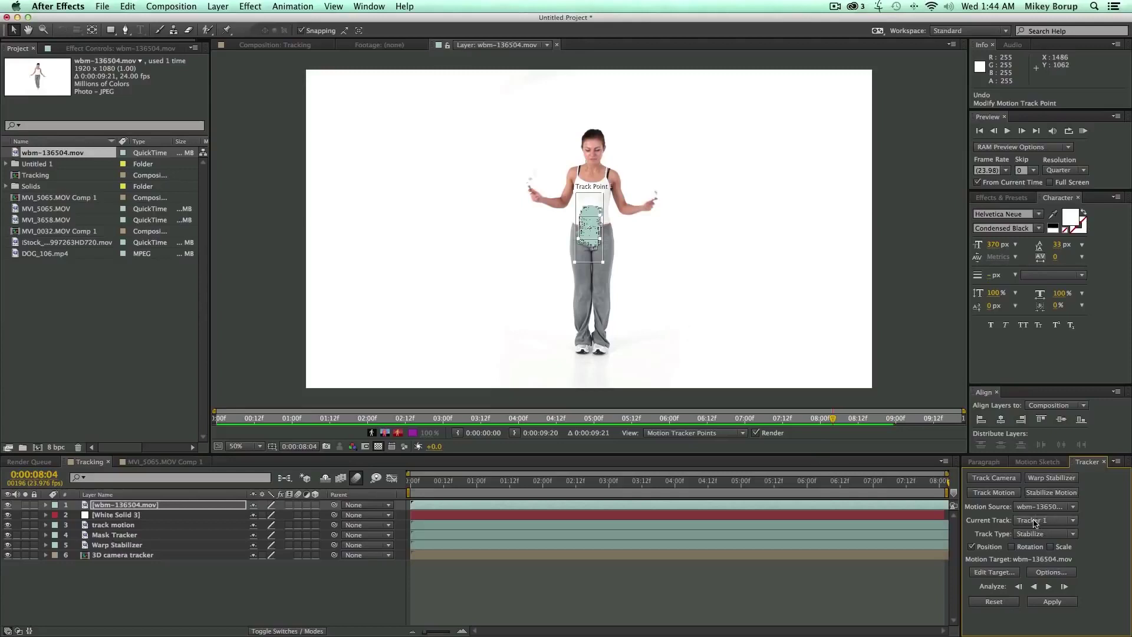
Keep wbm-136504.mov as the motion target and apply the stabilization with X and Y dimensions
left_click(994, 572)
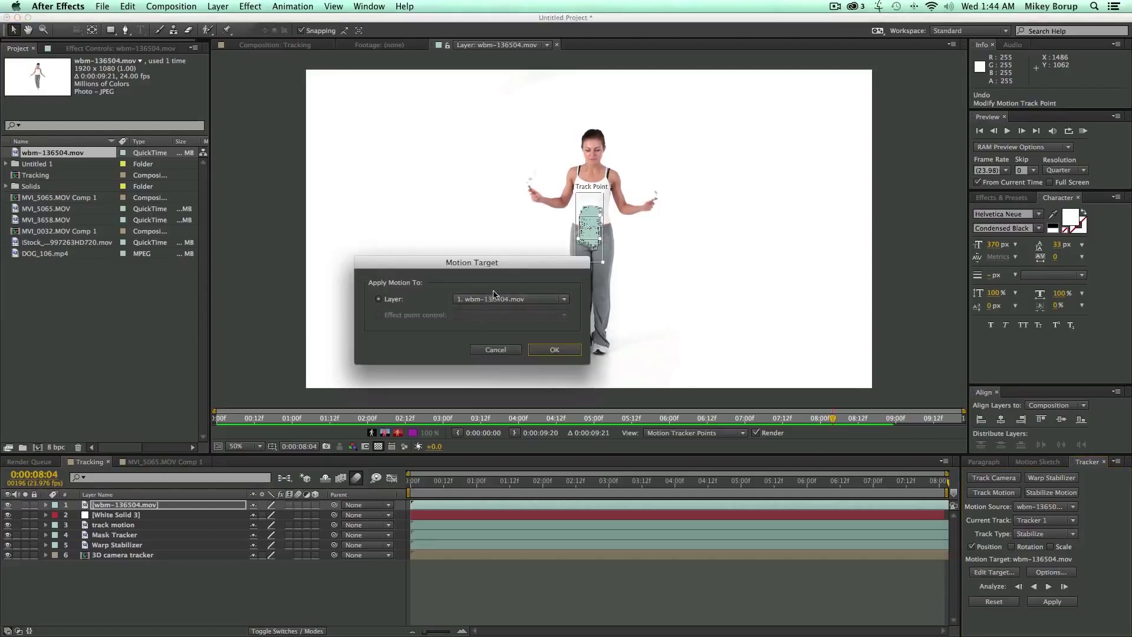
left_click(570, 352)
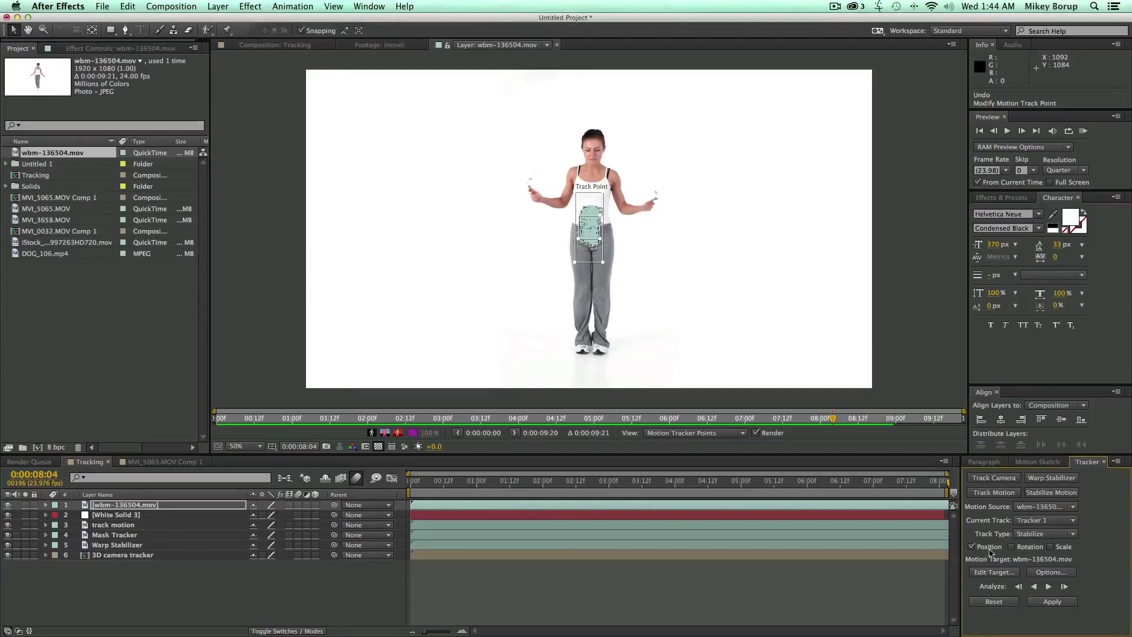
left_click(1052, 601)
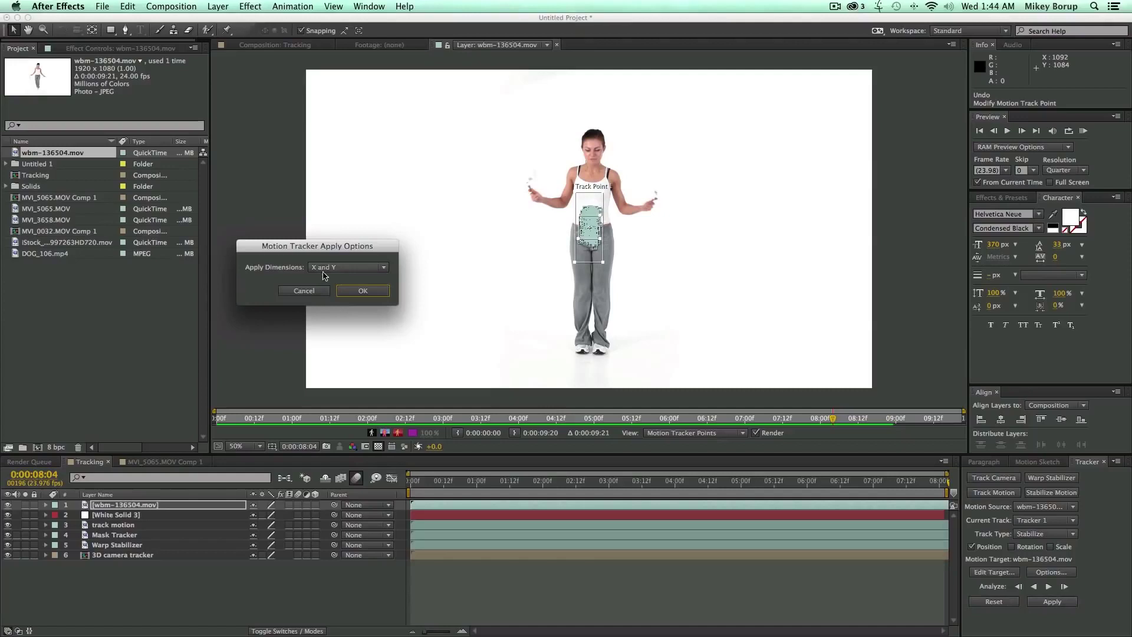
left_click(364, 290)
left_click_drag(464, 480, 411, 480)
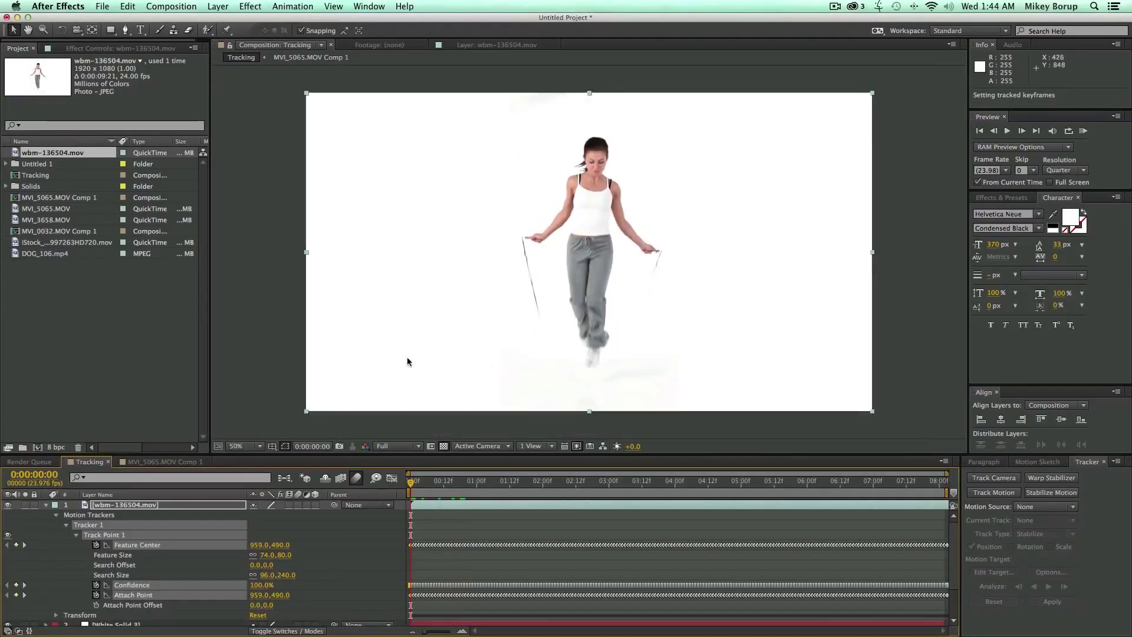
Collapse the clip's motion tracker data and reveal its Transform properties with the anchor point keyframes
left_click(351, 420)
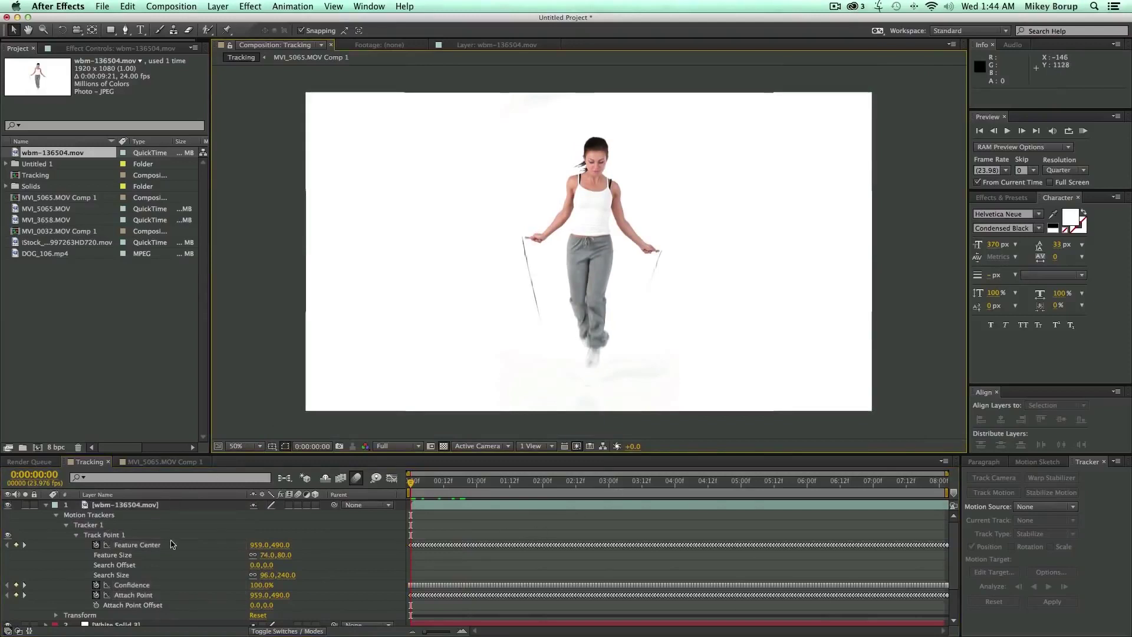
left_click(66, 525)
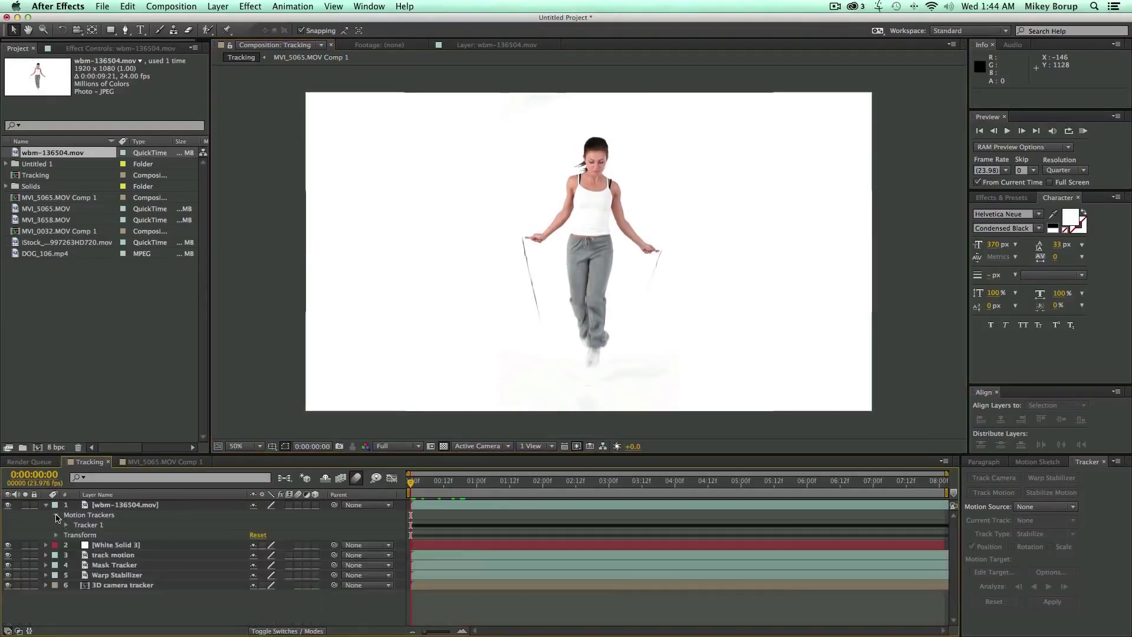
left_click(57, 516)
left_click(57, 525)
Play back the stabilized jump-rope footage and return to the first frame
key("space")
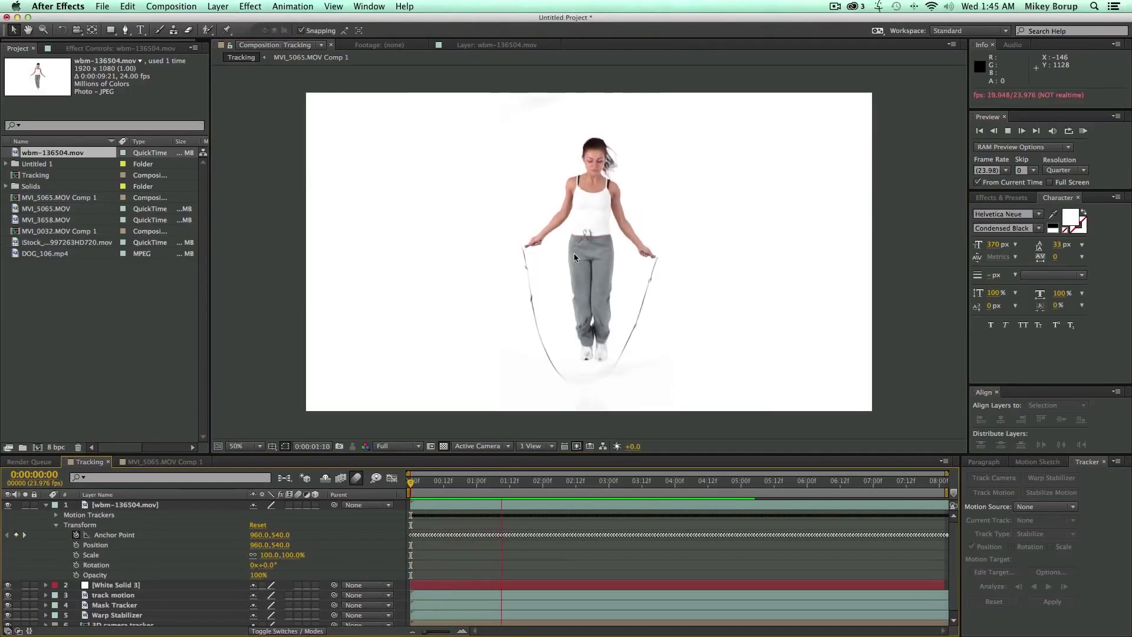
key("space")
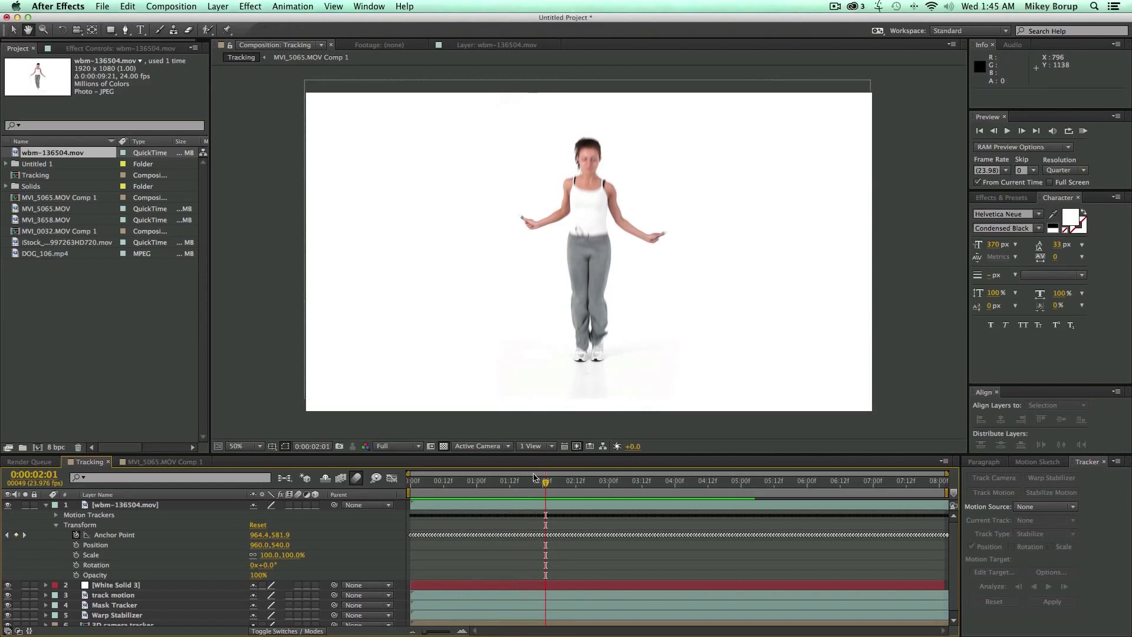
key("space")
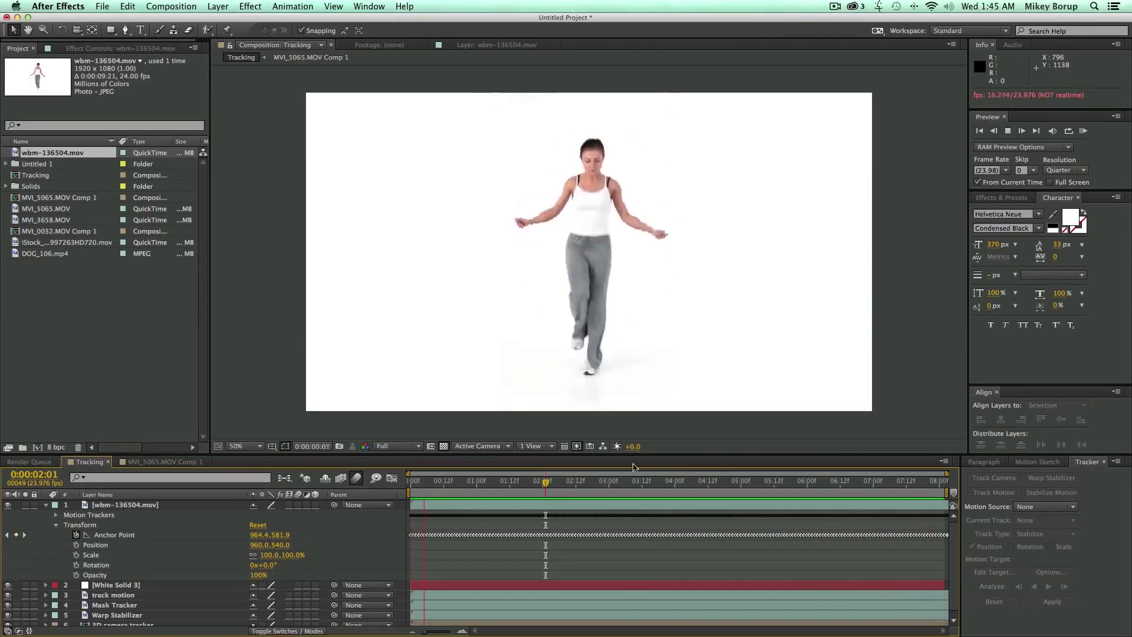
left_click_drag(461, 482, 365, 481)
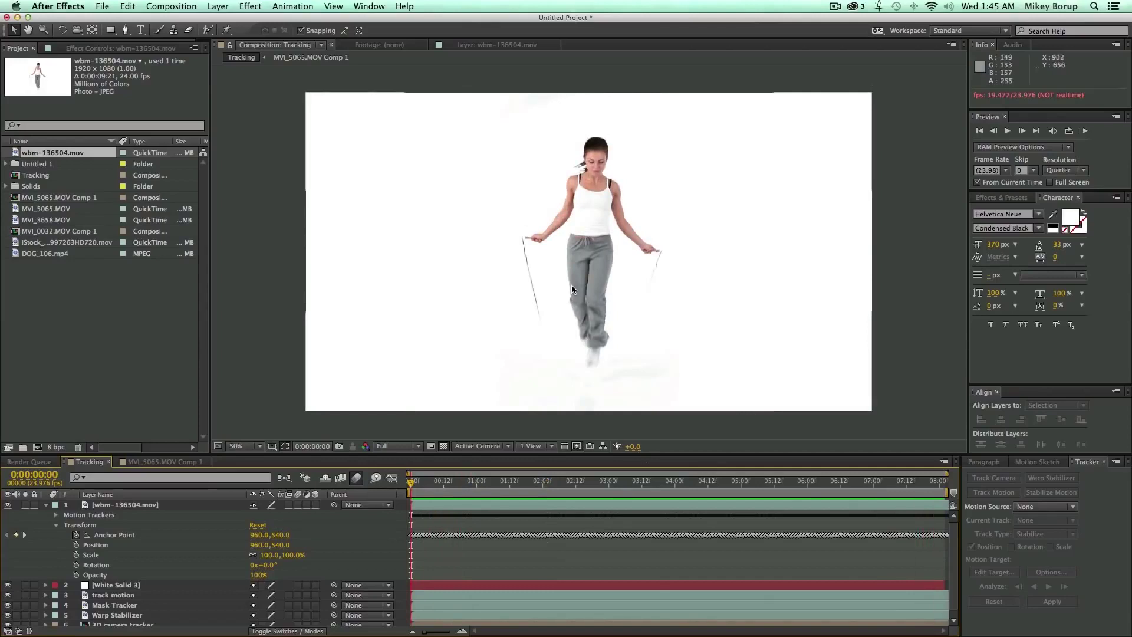
Collapse the wbm-136504.mov layer and hide it together with White Solid 3 to expose the track motion footage
left_click(46, 505)
left_click(109, 505)
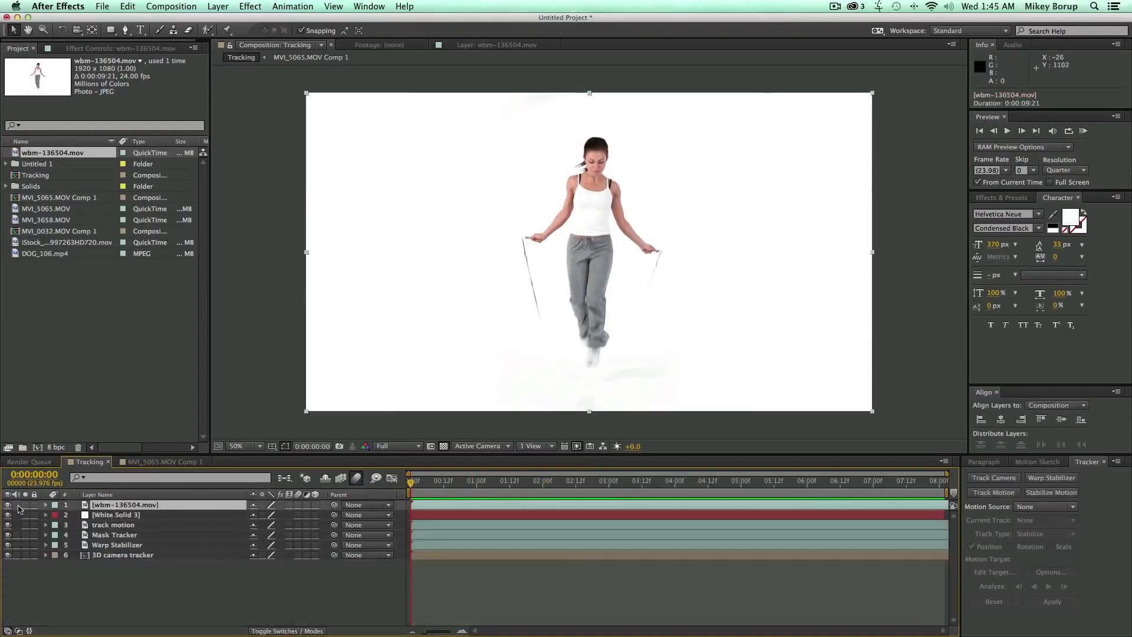
left_click_drag(9, 505, 8, 514)
left_click(147, 525)
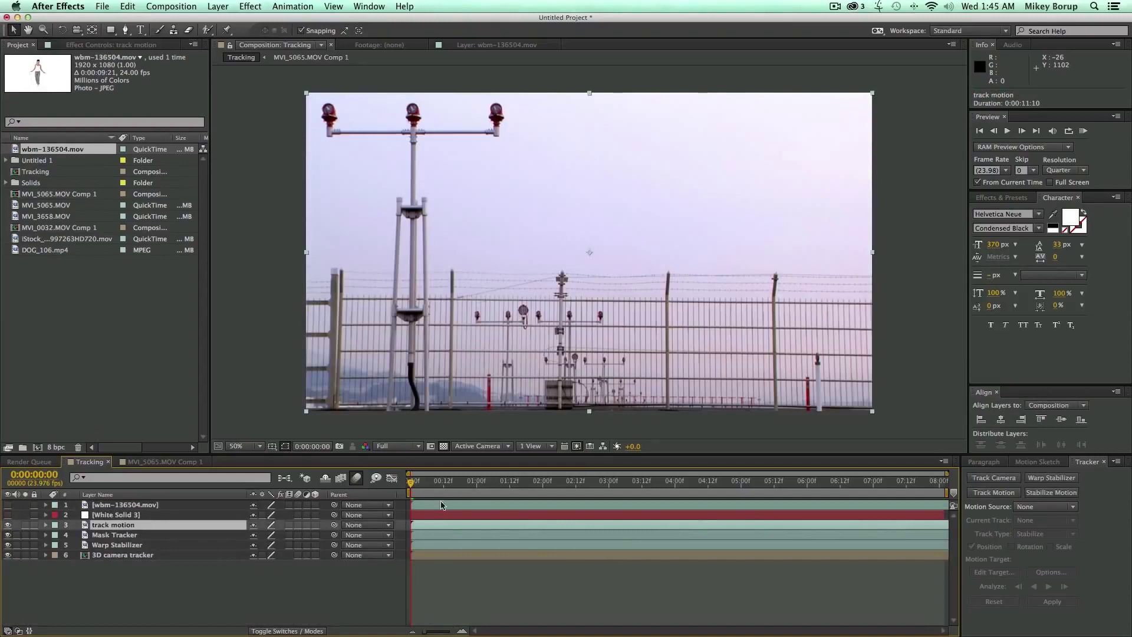
left_click(502, 590)
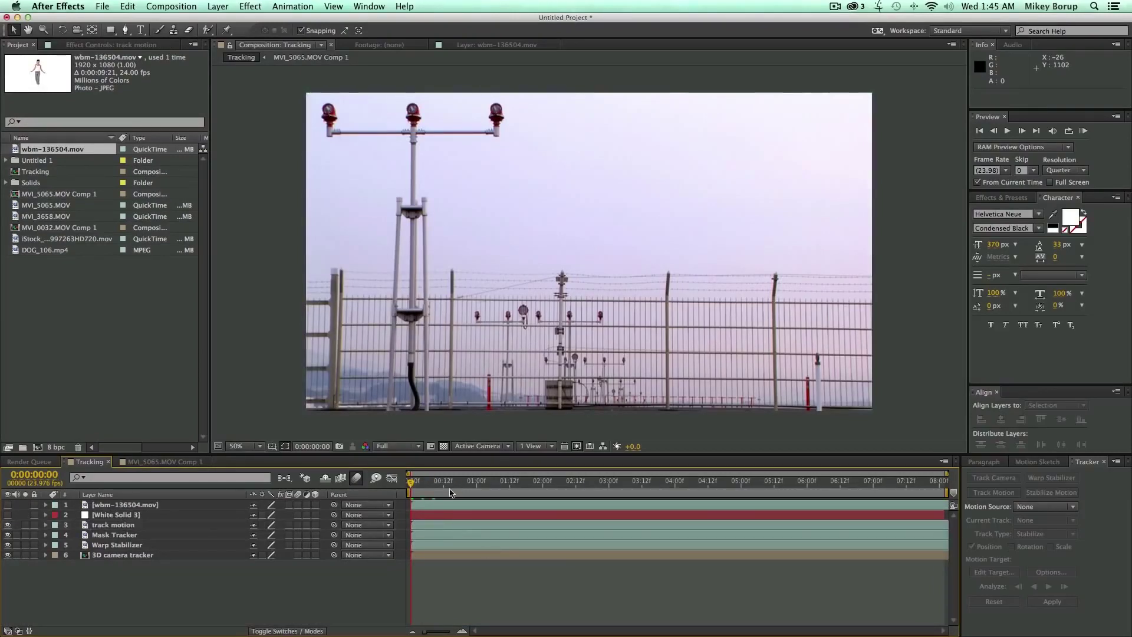
Create a null object directly above the track motion footage layer and rename it Track motion
left_click(184, 526)
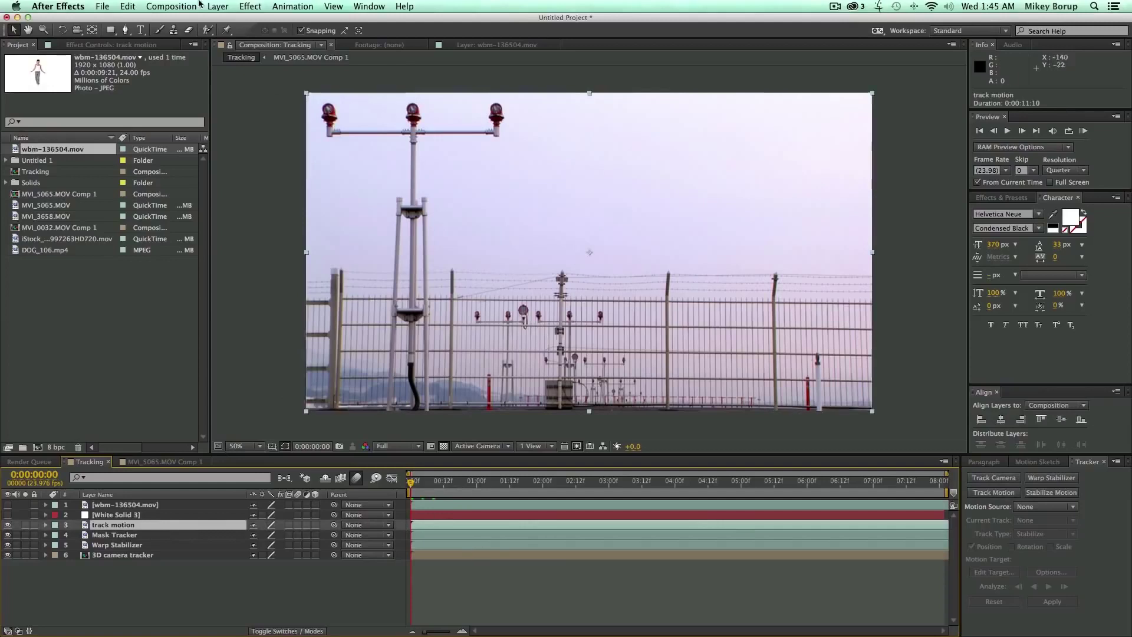
left_click(217, 7)
mouse_move(224, 20)
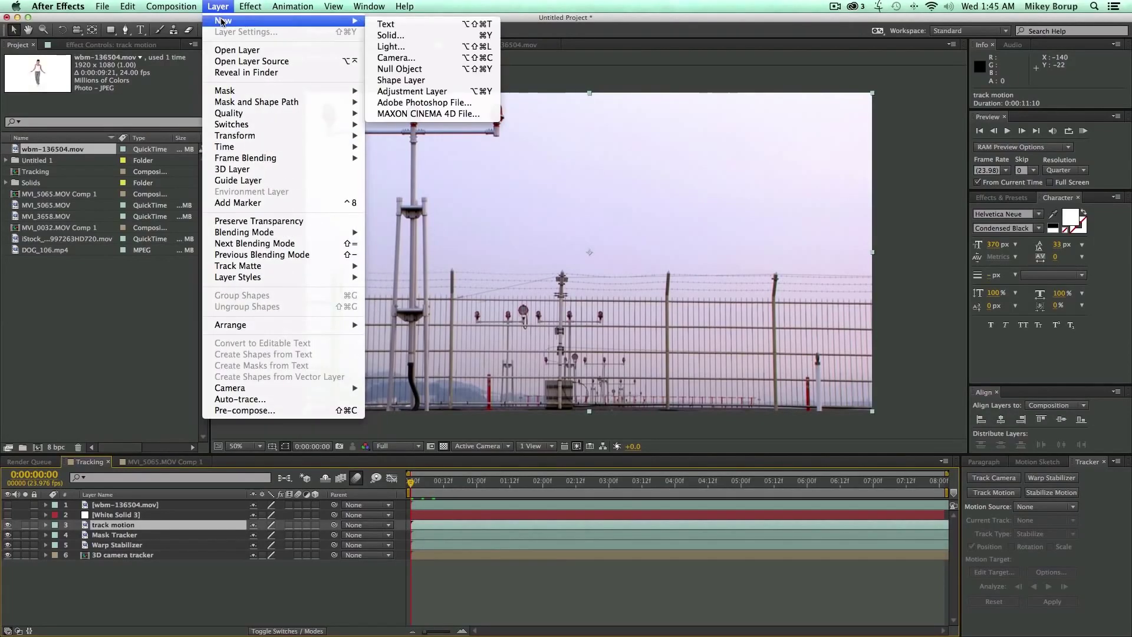
left_click(401, 69)
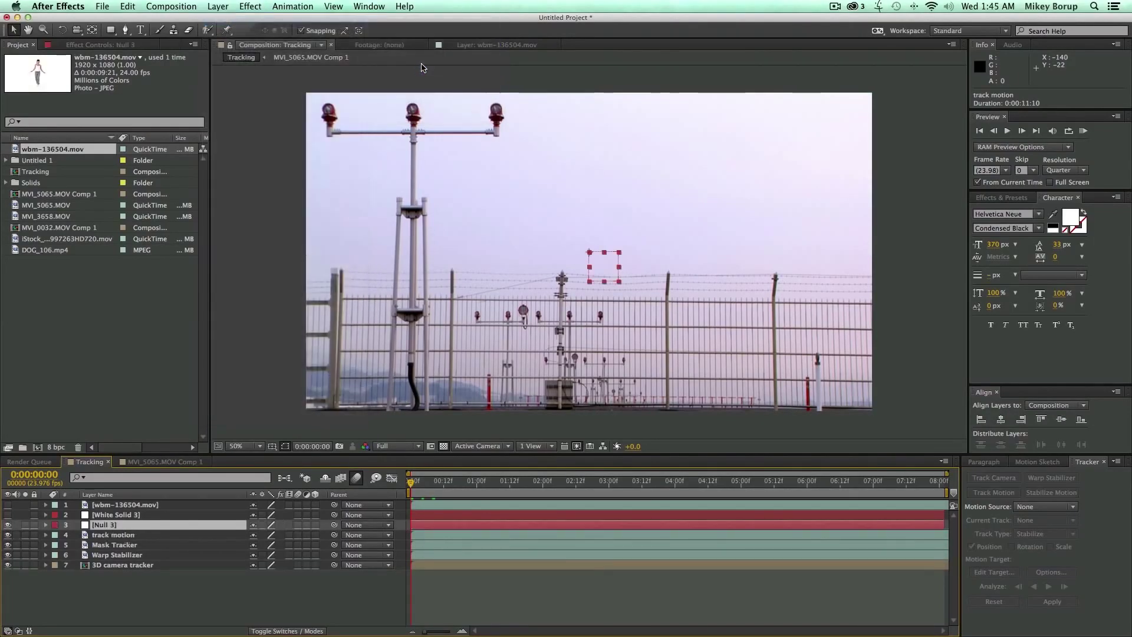
left_click(114, 524)
key("Return")
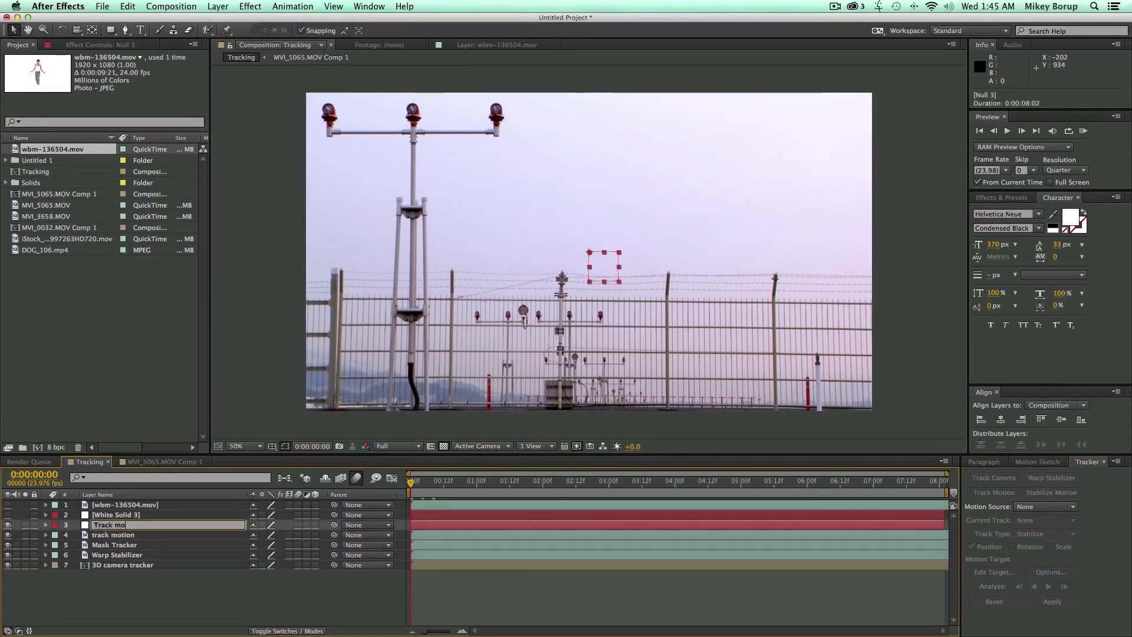
type("Track motion")
Select the track motion footage layer, preview the landing airplane, and set the current time to 0:00:00:23
left_click(112, 534)
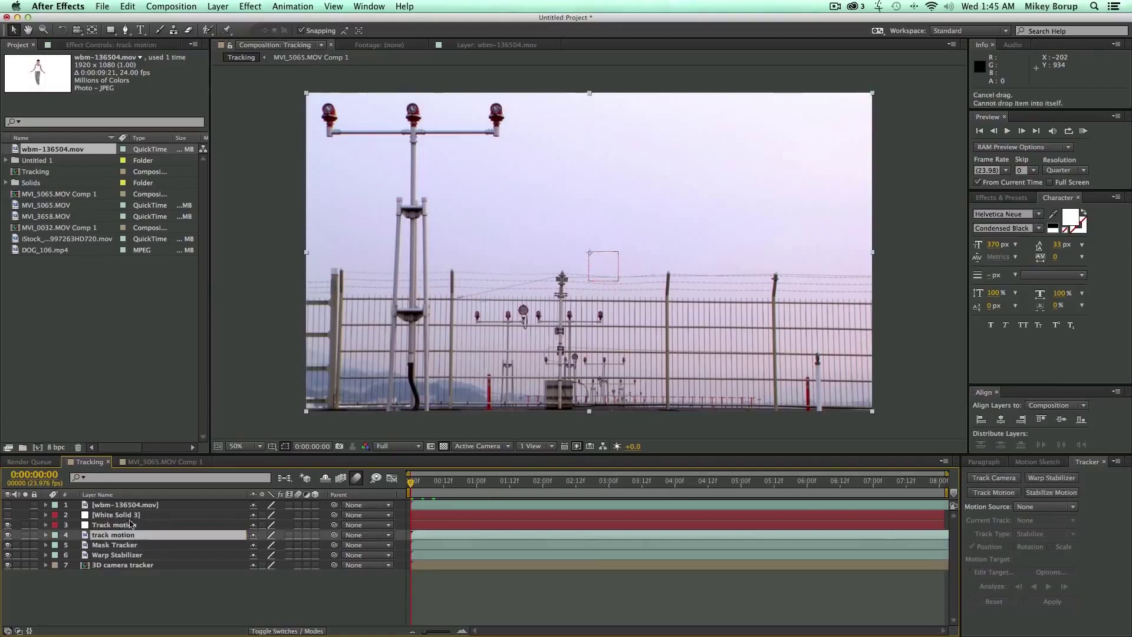
key("space")
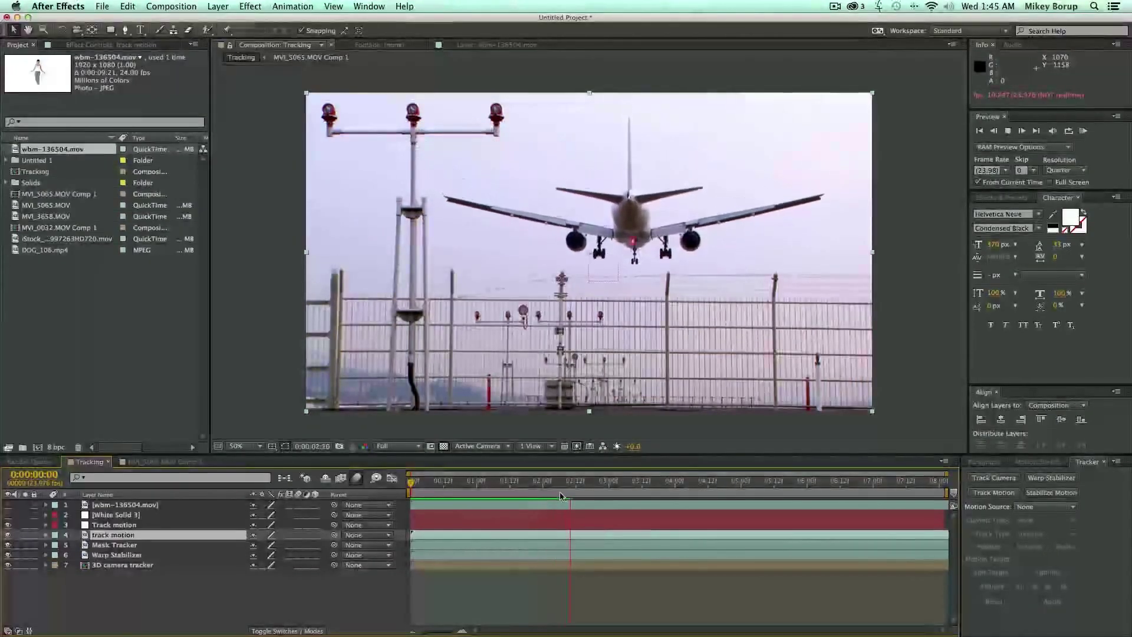
key("space")
left_click_drag(410, 481, 545, 488)
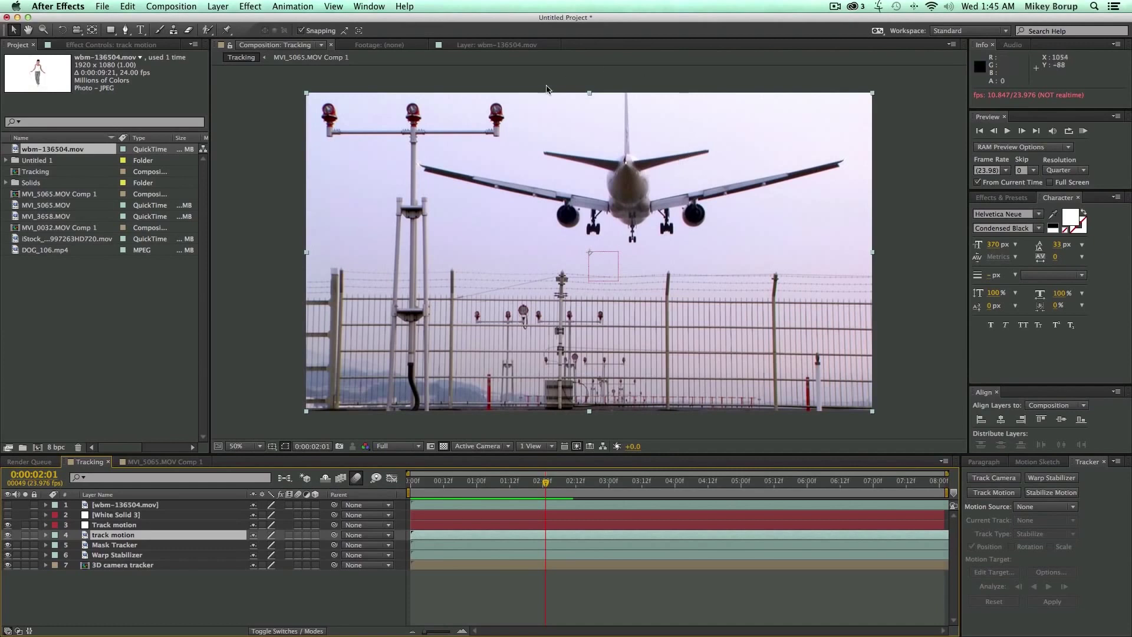
left_click_drag(542, 483, 474, 477)
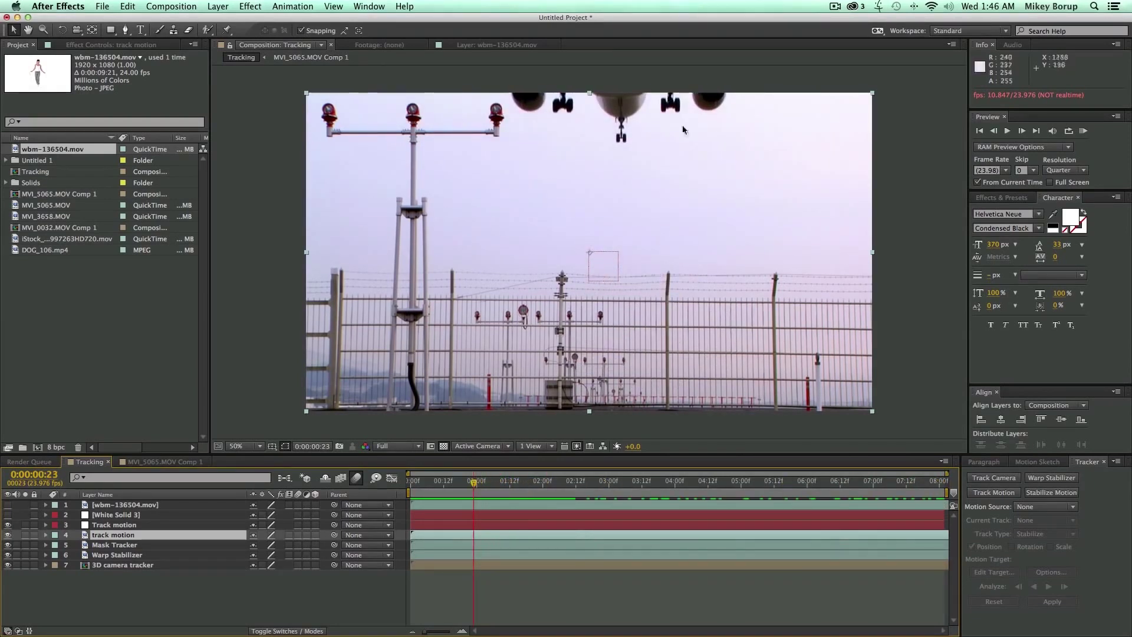
Start motion tracking with position and scale, placing Track Point 1 on the left wheels and Track Point 2 on the right wheels with enlarged search regions
left_click(993, 492)
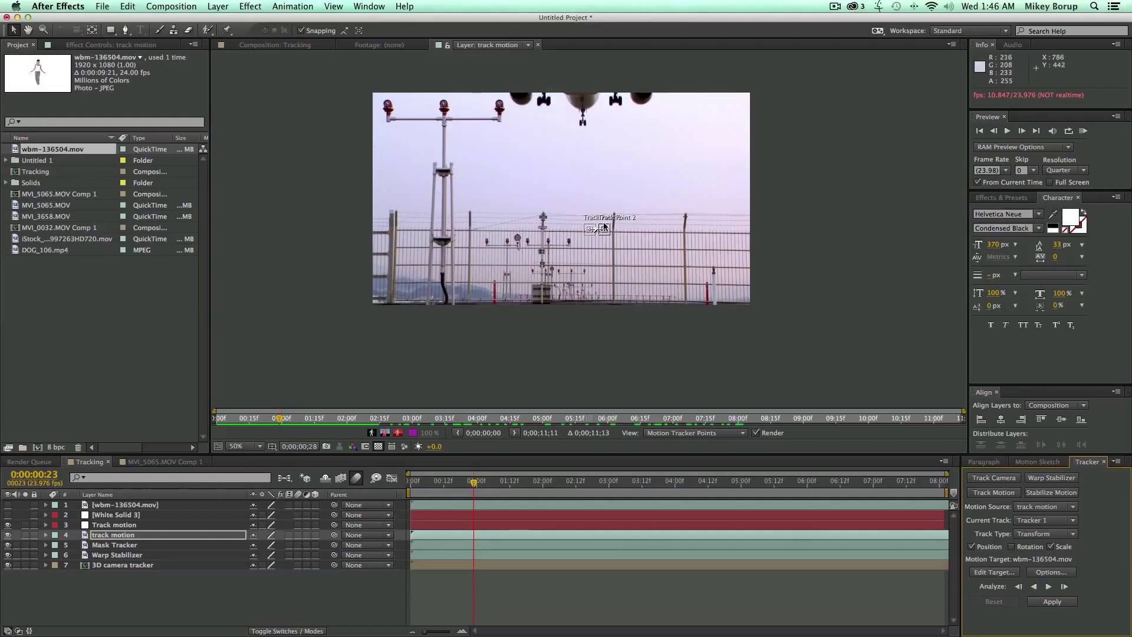
left_click_drag(588, 233, 536, 109)
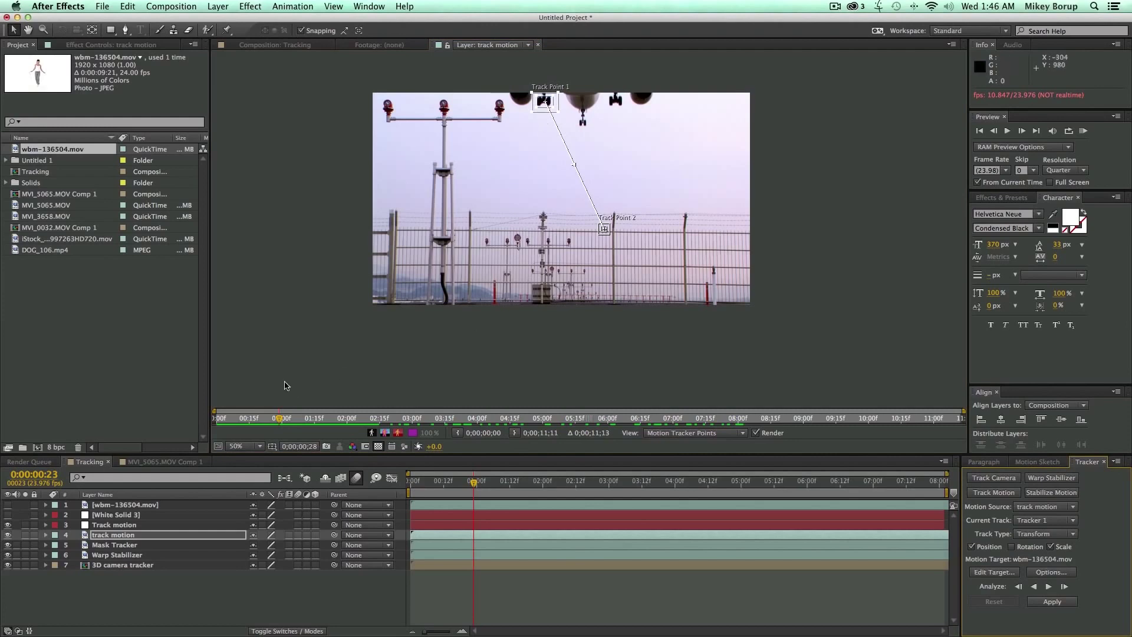
left_click(248, 446)
left_click(251, 450)
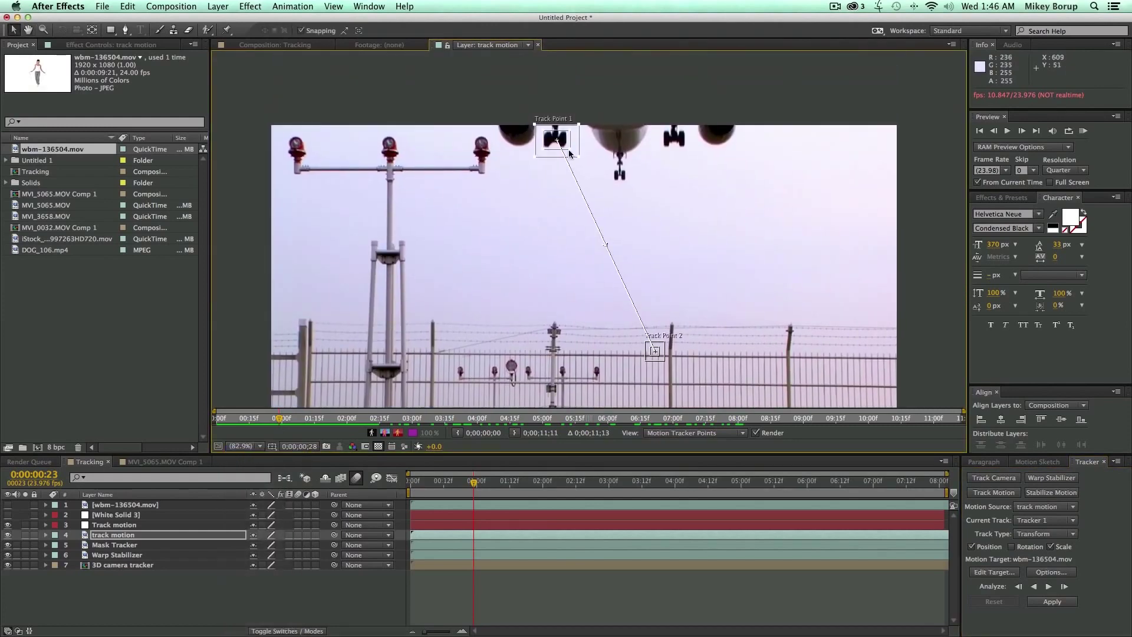
left_click_drag(580, 156, 581, 165)
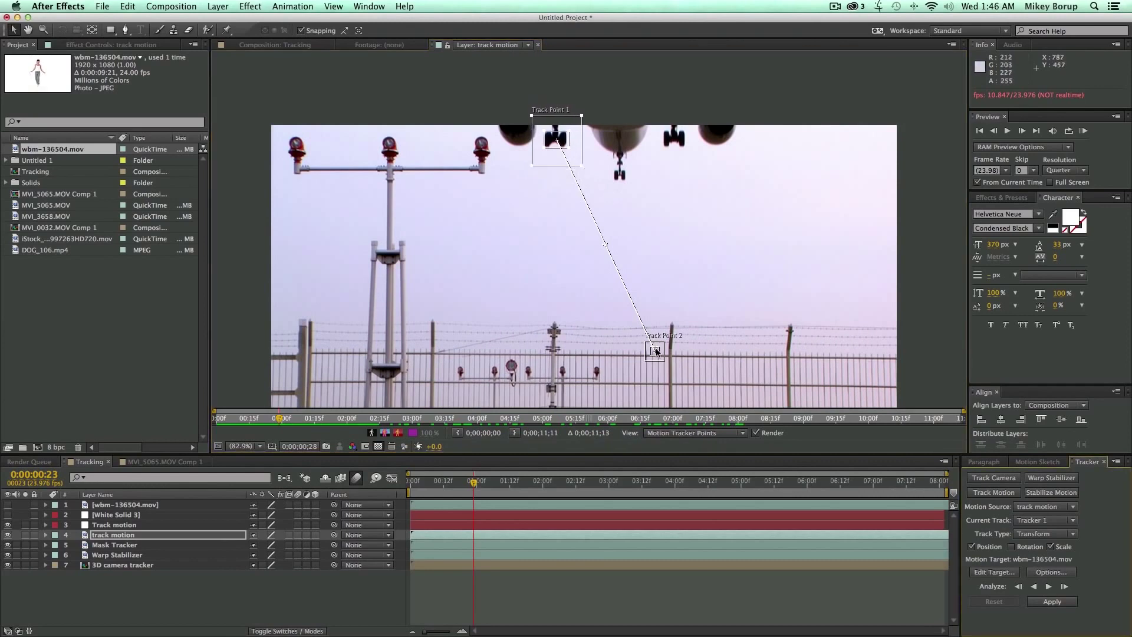
left_click_drag(658, 356, 688, 149)
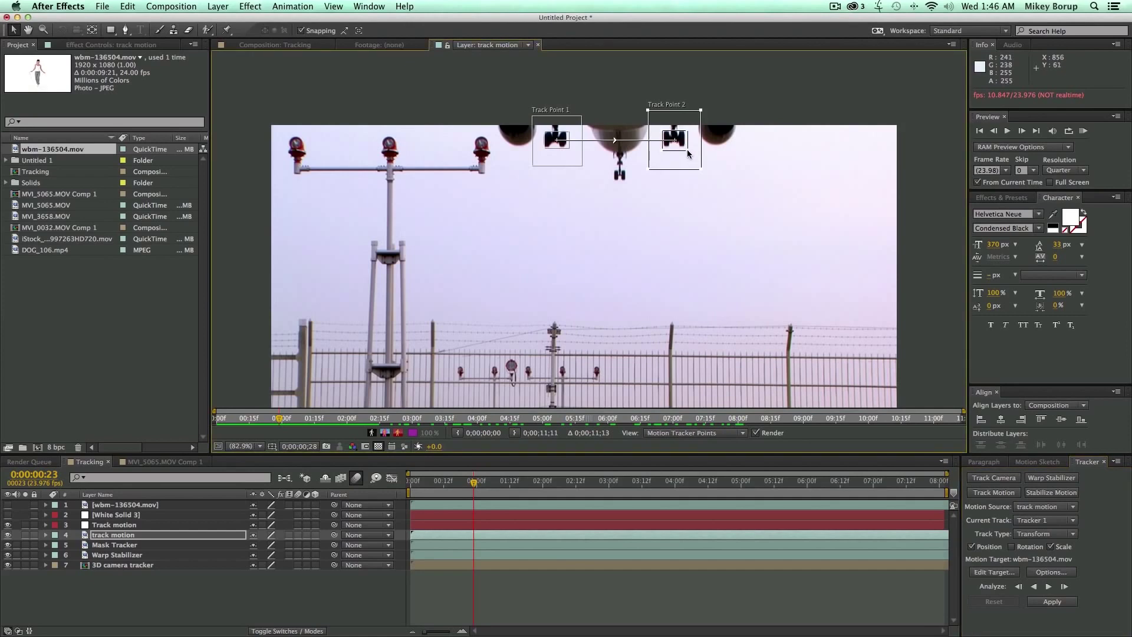
Analyze the track backward from 0:00:00:23, check both track points on the neighbouring frames, and return to 0:00:00:23
left_click(1034, 586)
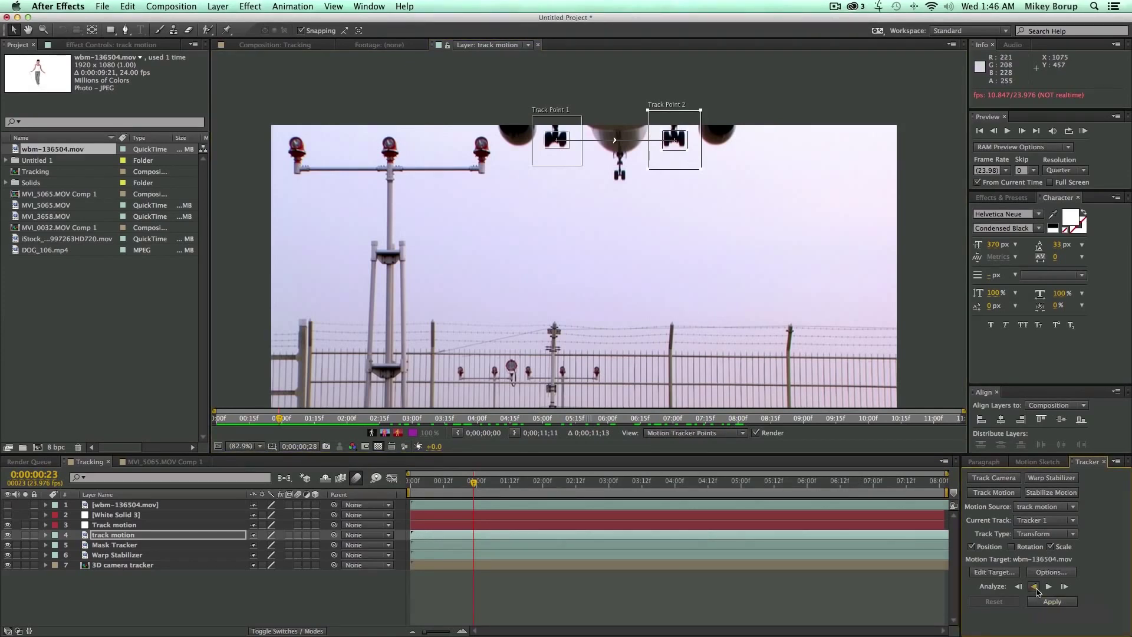
scroll(613, 248, "up", 2)
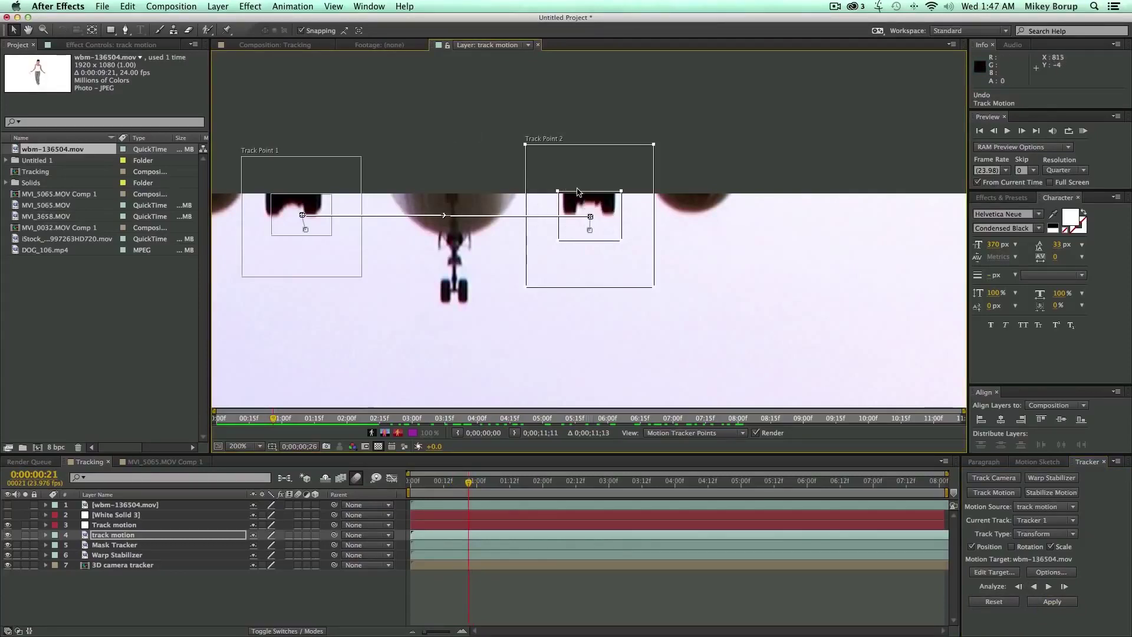
scroll(577, 192, "down", 2)
left_click_drag(526, 286, 569, 227)
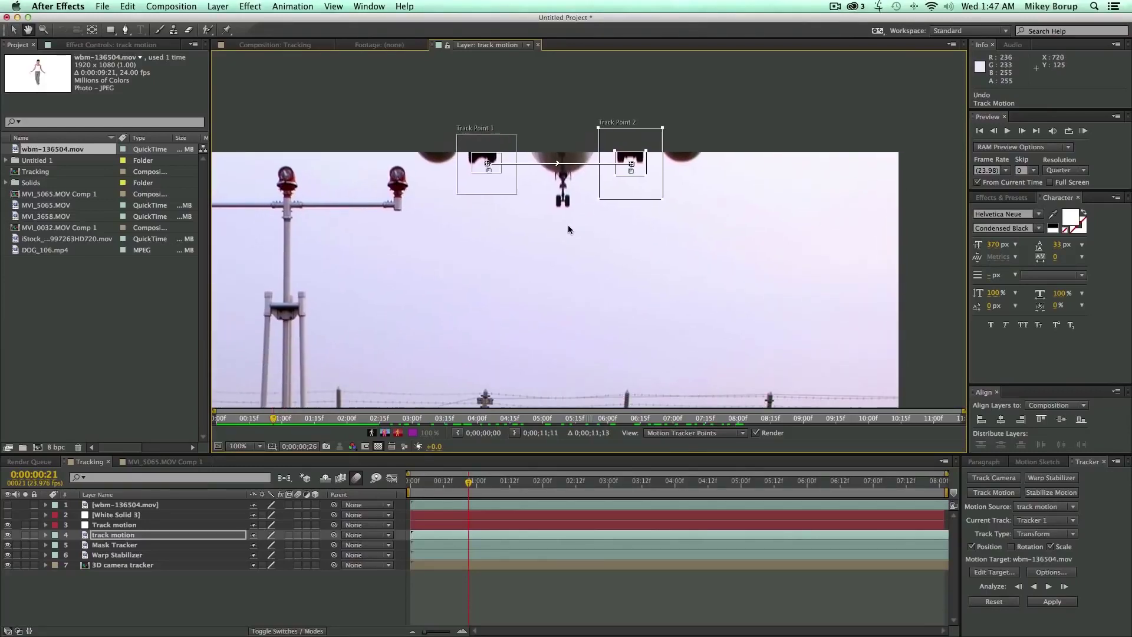
key("Page_Down")
key("Page_Down")
key("Page_Down")
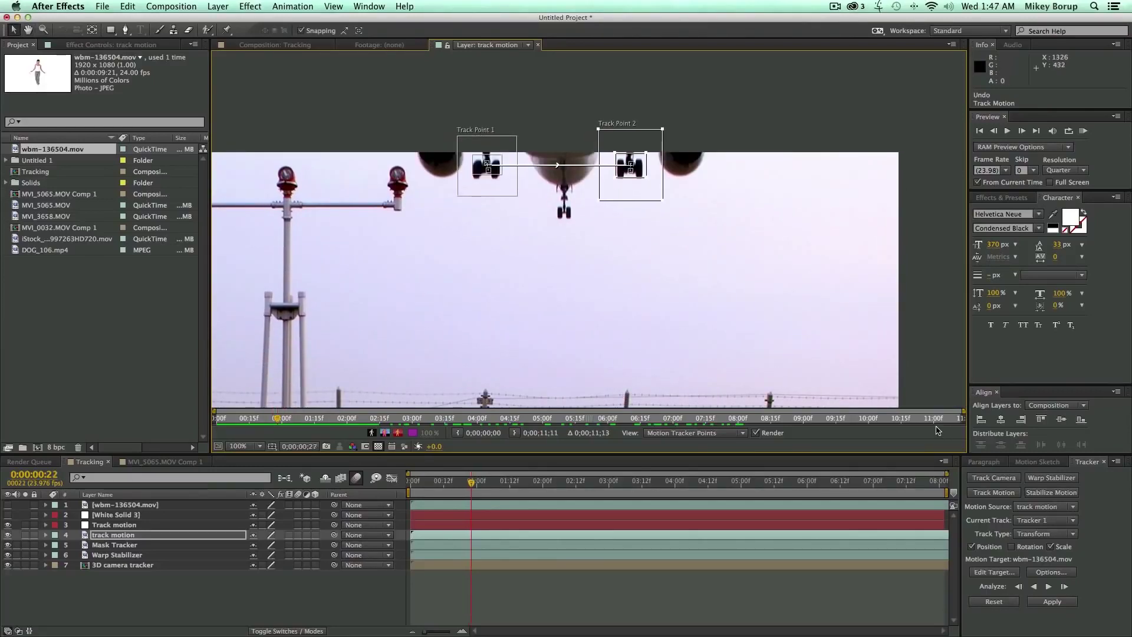
key("Page_Up")
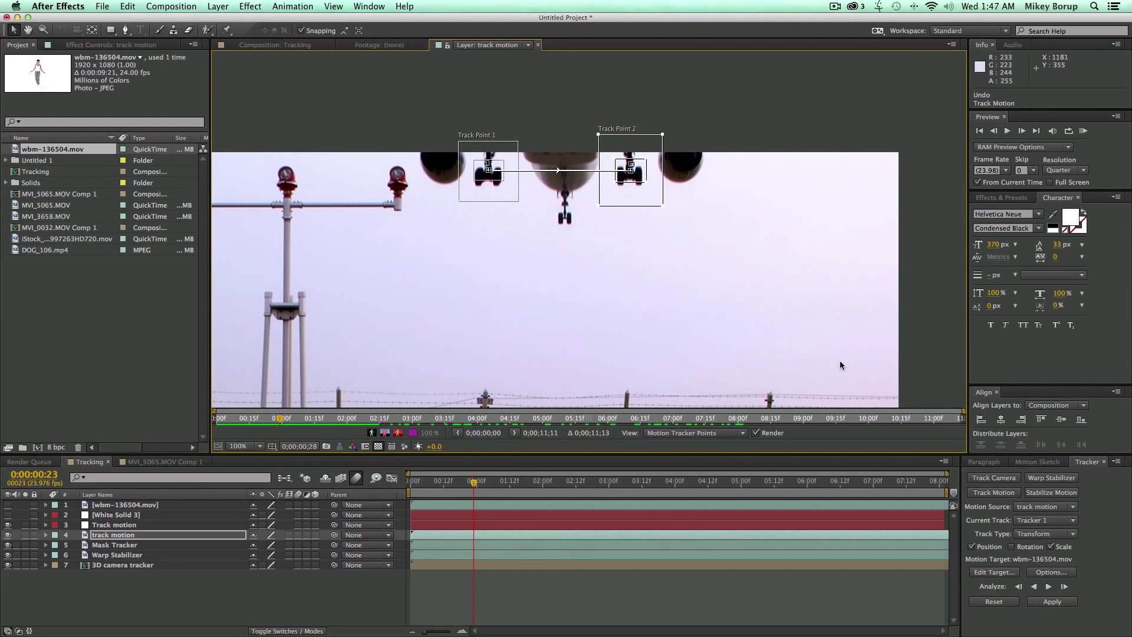
Analyze the track forward from 0:00:00:23 until the airplane is low behind the fence, keeping both wheel points in view
left_click(1050, 587)
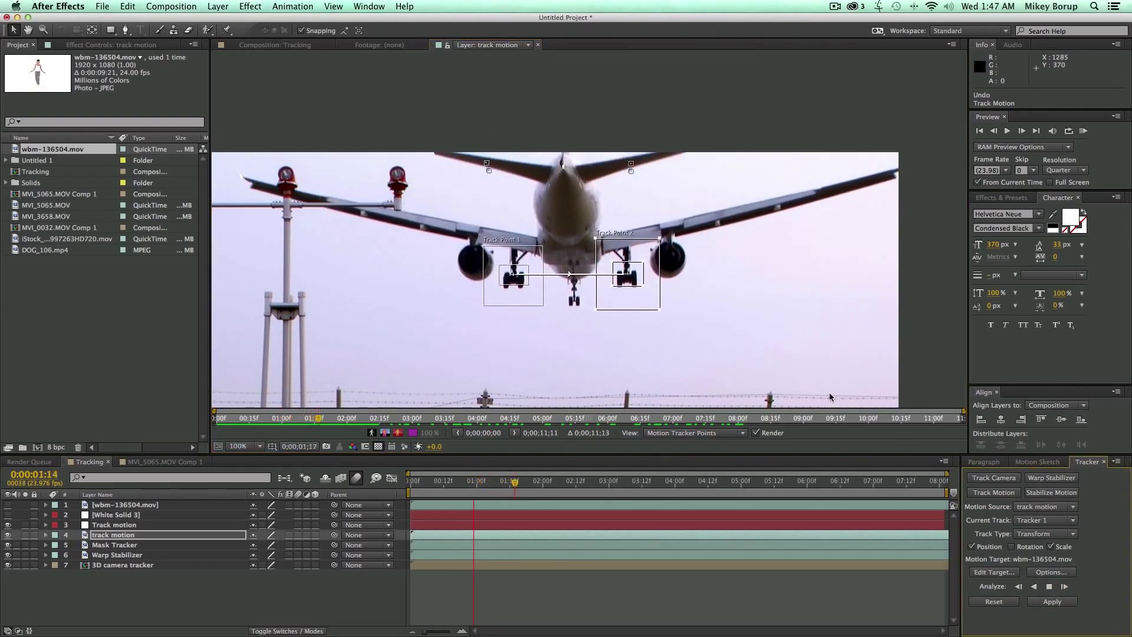
key("space")
left_click_drag(675, 353, 696, 177)
left_click(1047, 586)
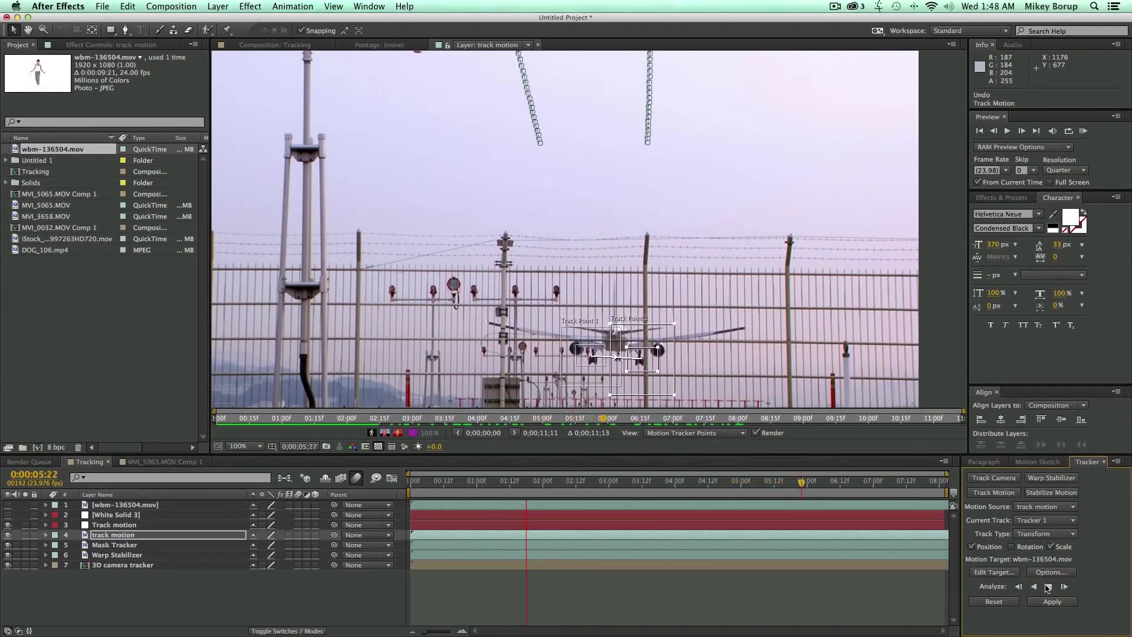
left_click(1048, 587)
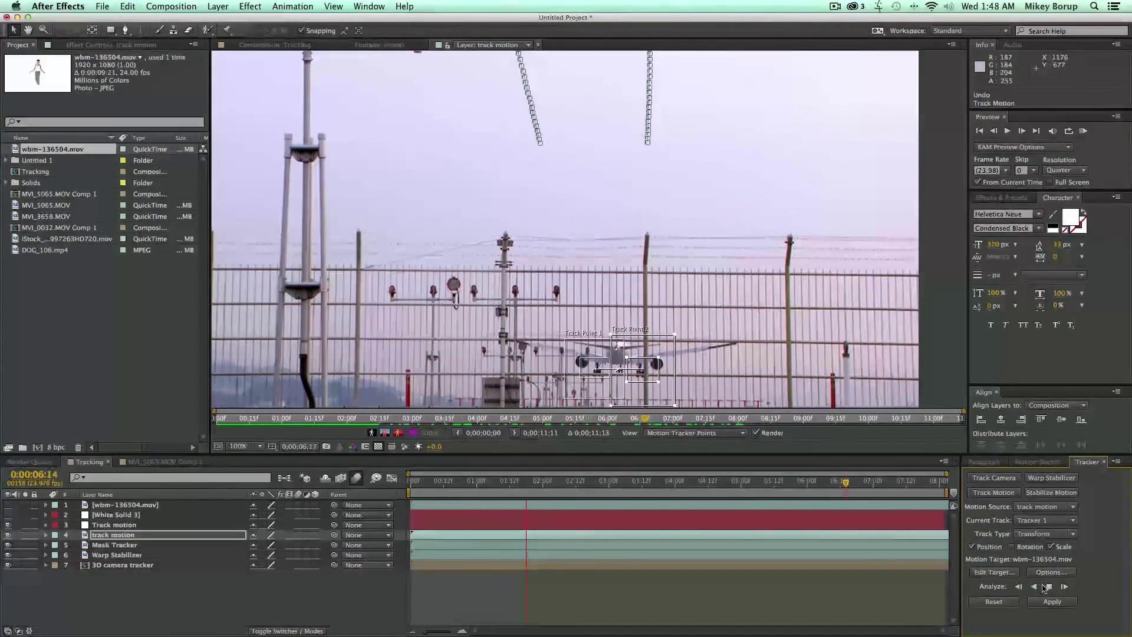
Review the tracked points near the end of the landing, between about 0:00:05:22 and 0:00:06:17, and along their full paths
left_click_drag(860, 483, 804, 485)
key("space")
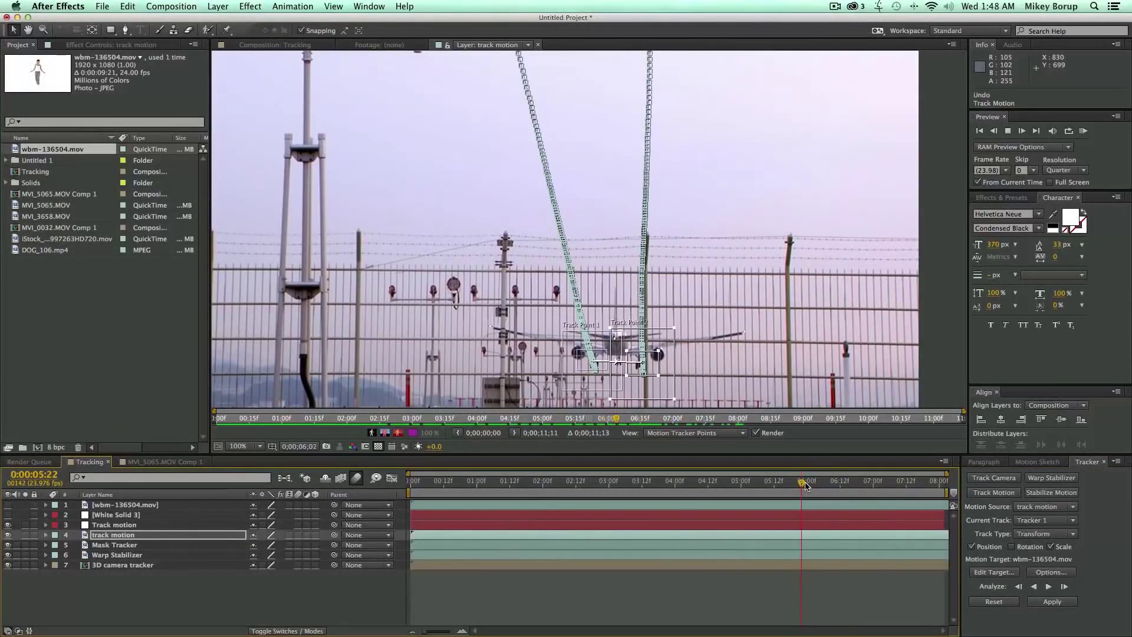
key("space")
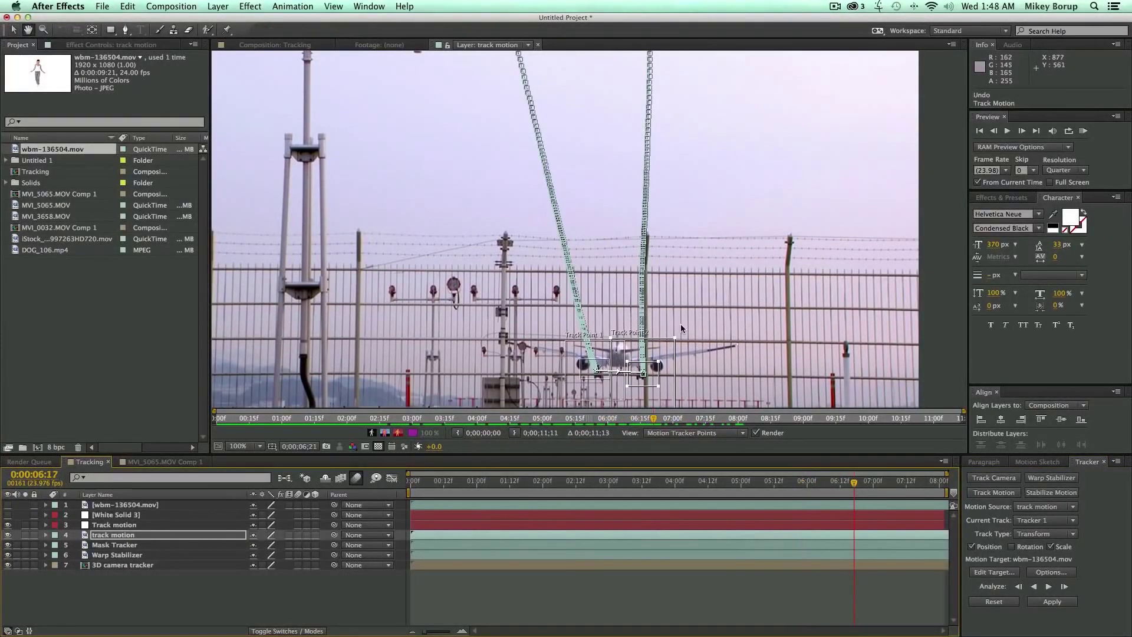
left_click_drag(681, 324, 682, 228)
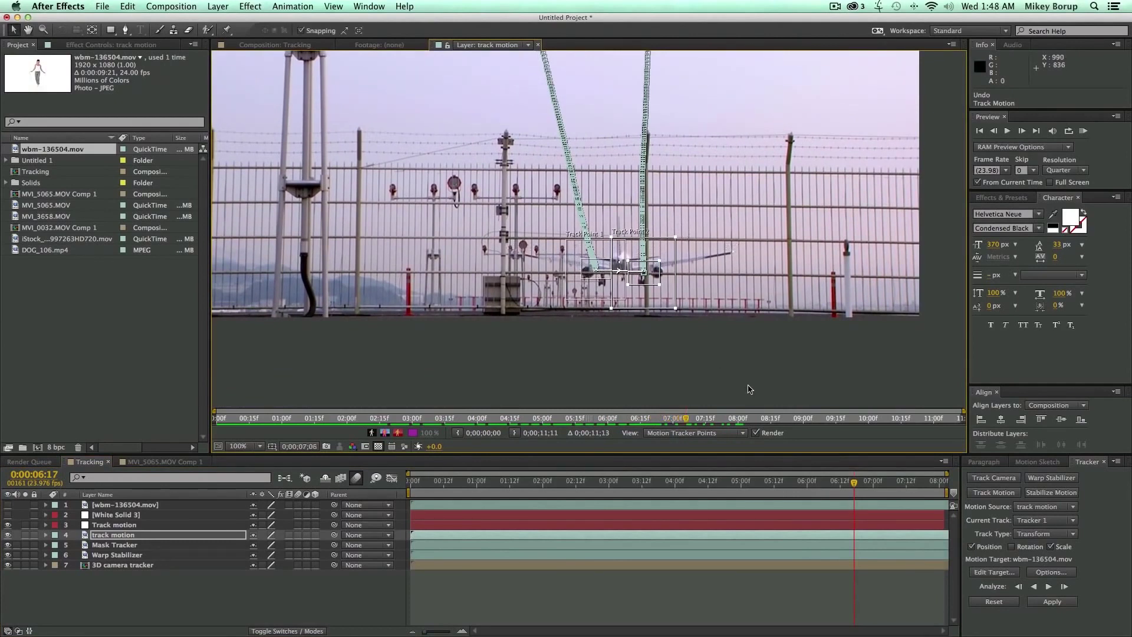
left_click_drag(879, 472, 837, 475)
scroll(623, 269, "down", 3)
scroll(624, 270, "up", 3)
left_click_drag(510, 97, 575, 192)
scroll(575, 192, "down", 2)
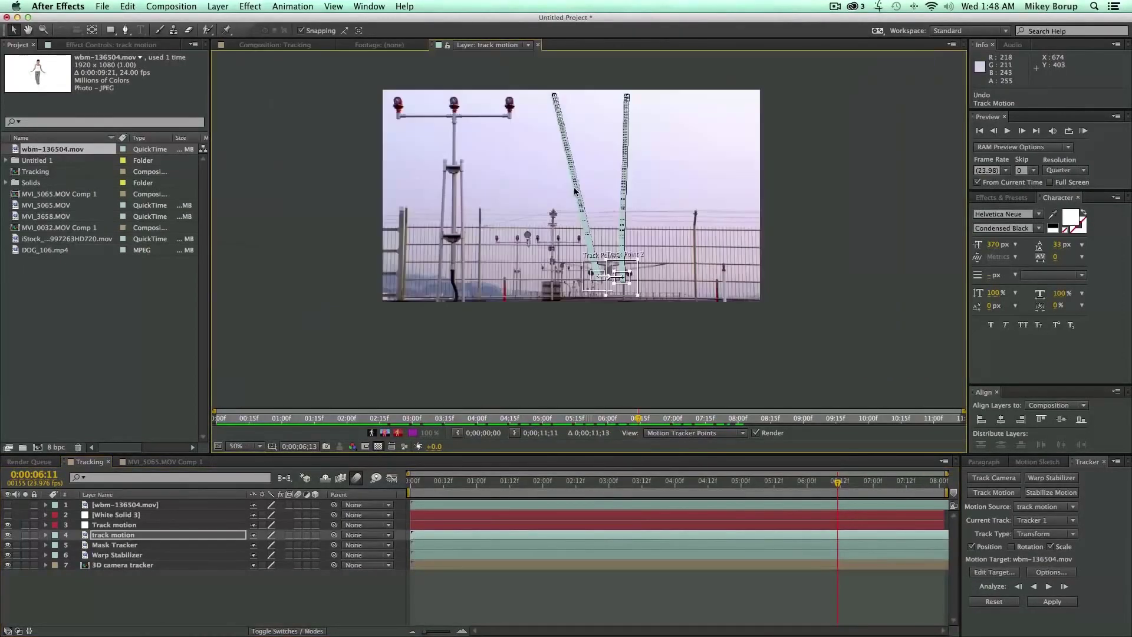
Scrub back through the middle of the tracked landing, deselect the footage layer, and return to the first frame
left_click_drag(827, 488, 609, 483)
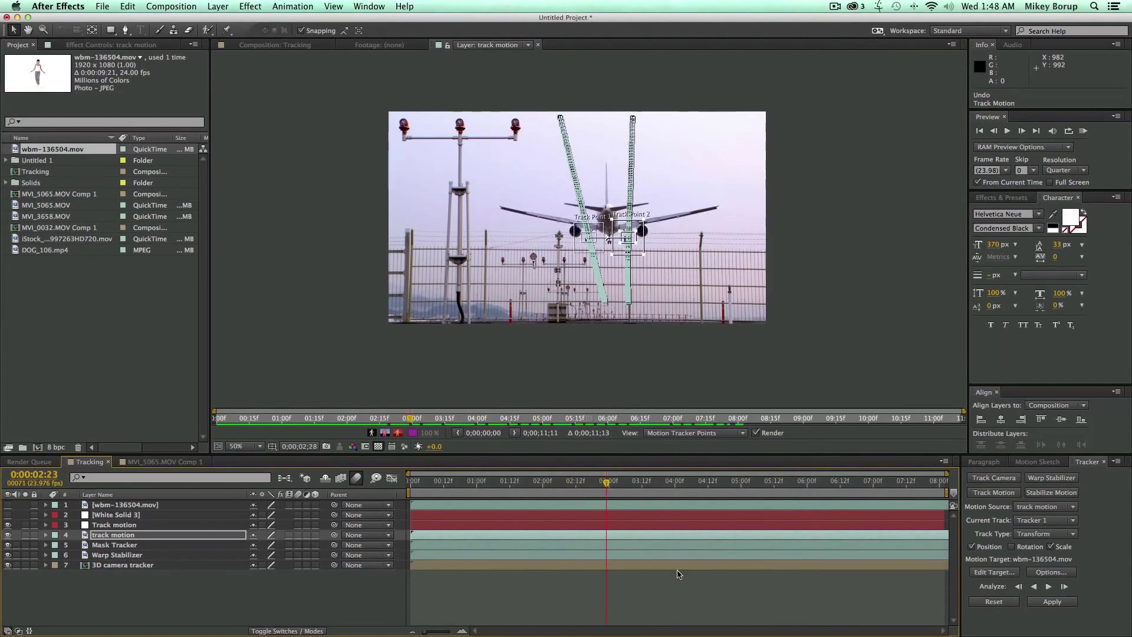
left_click(686, 589)
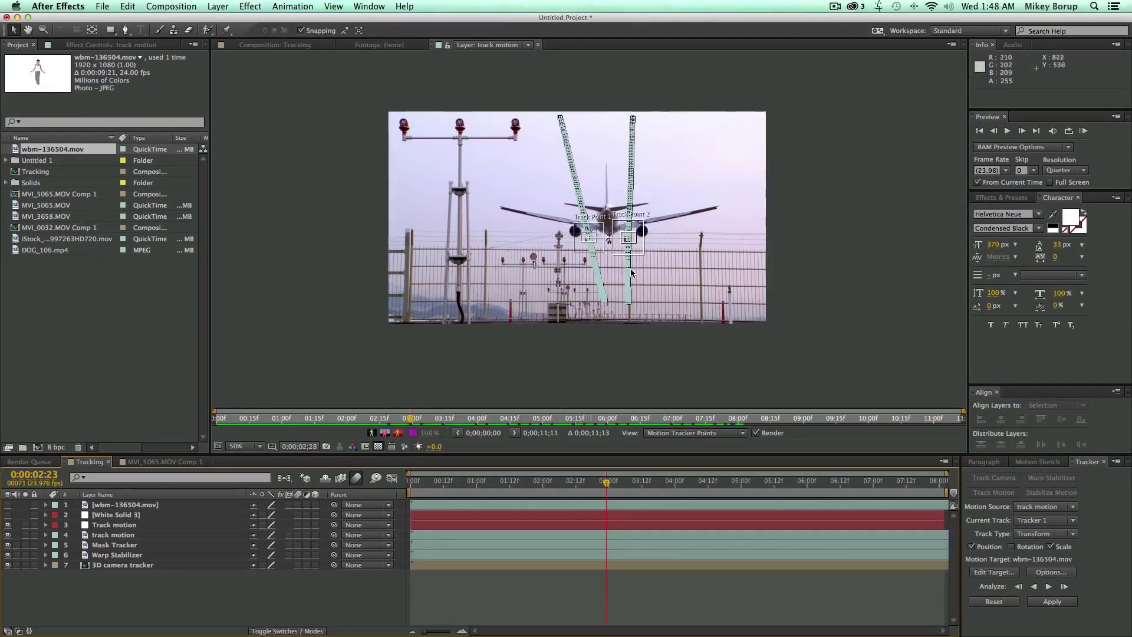
left_click_drag(651, 483, 619, 485)
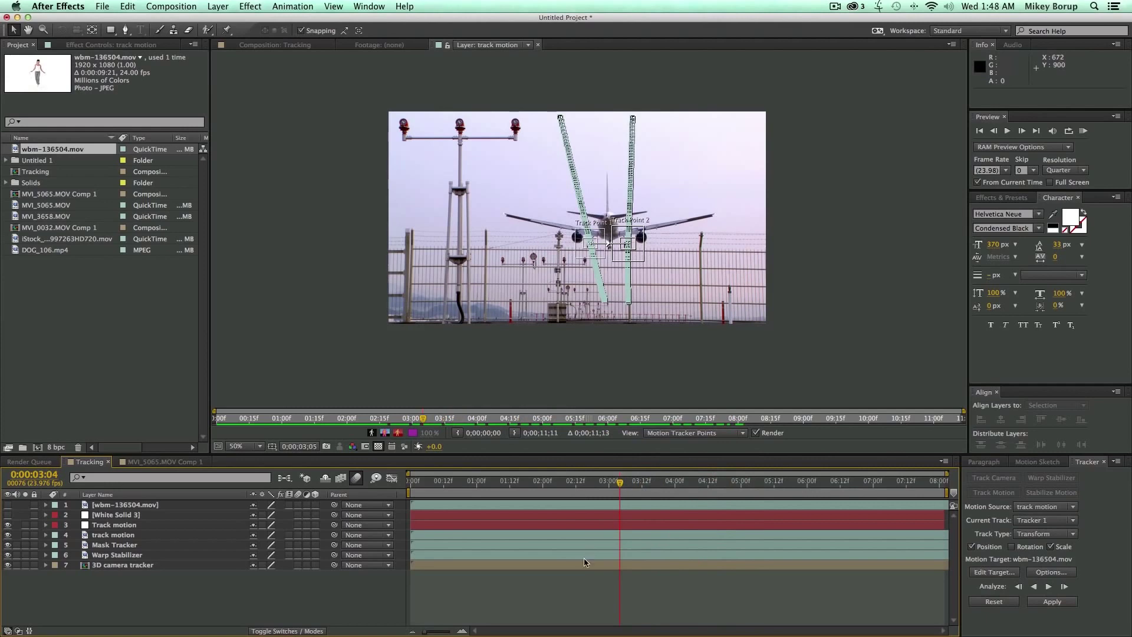
key("Home")
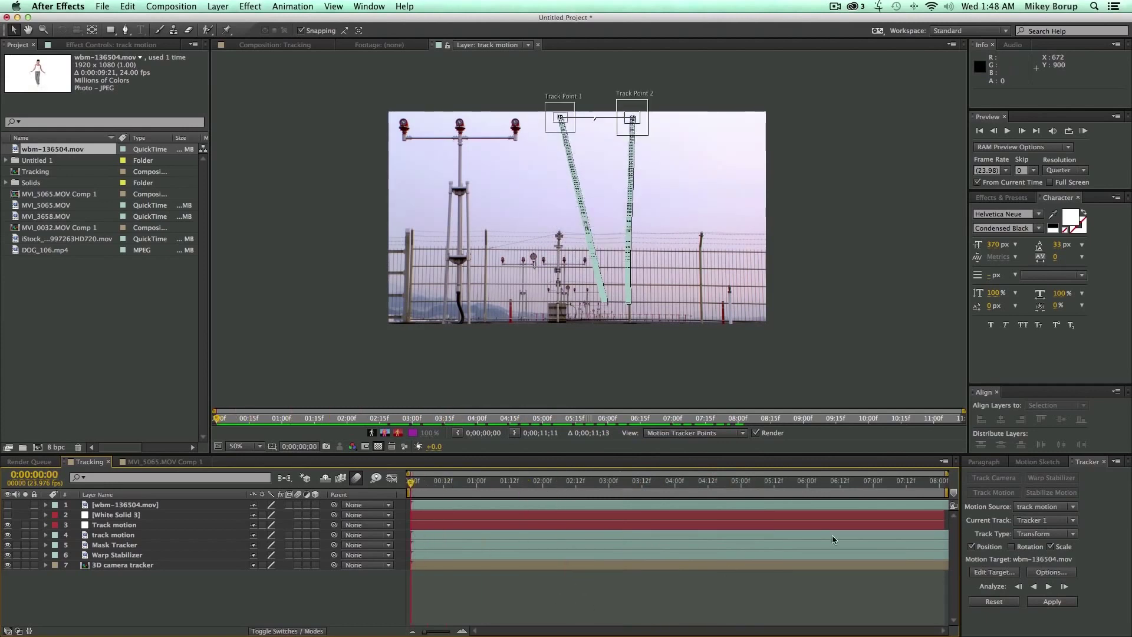
Set the Track motion null as the motion target and apply the tracking data with X and Y dimensions
left_click(997, 572)
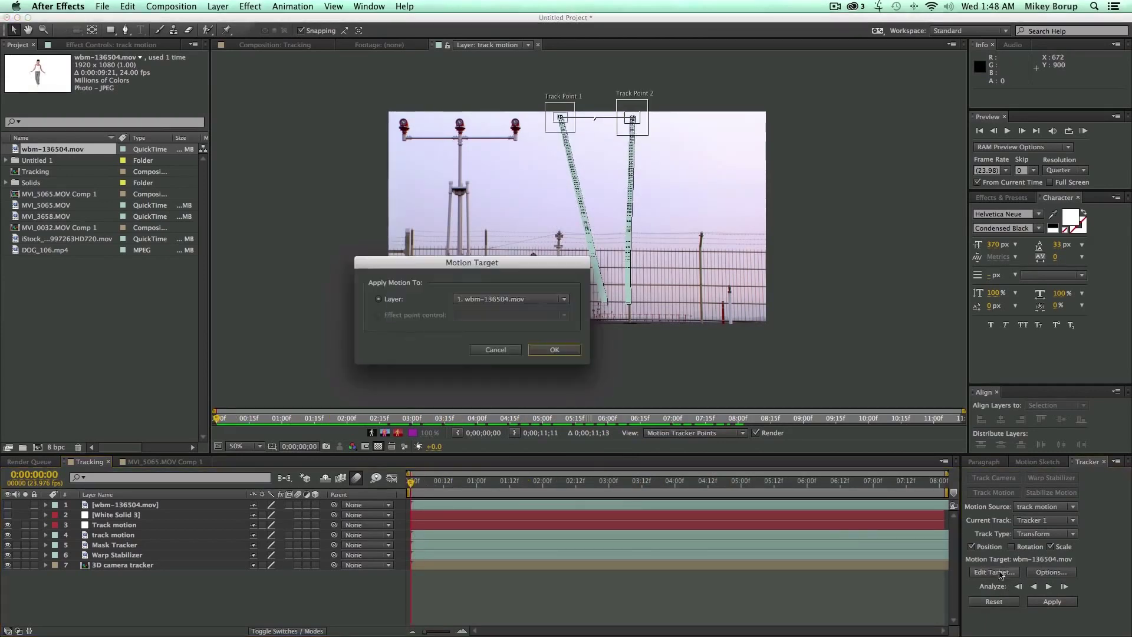
left_click(526, 302)
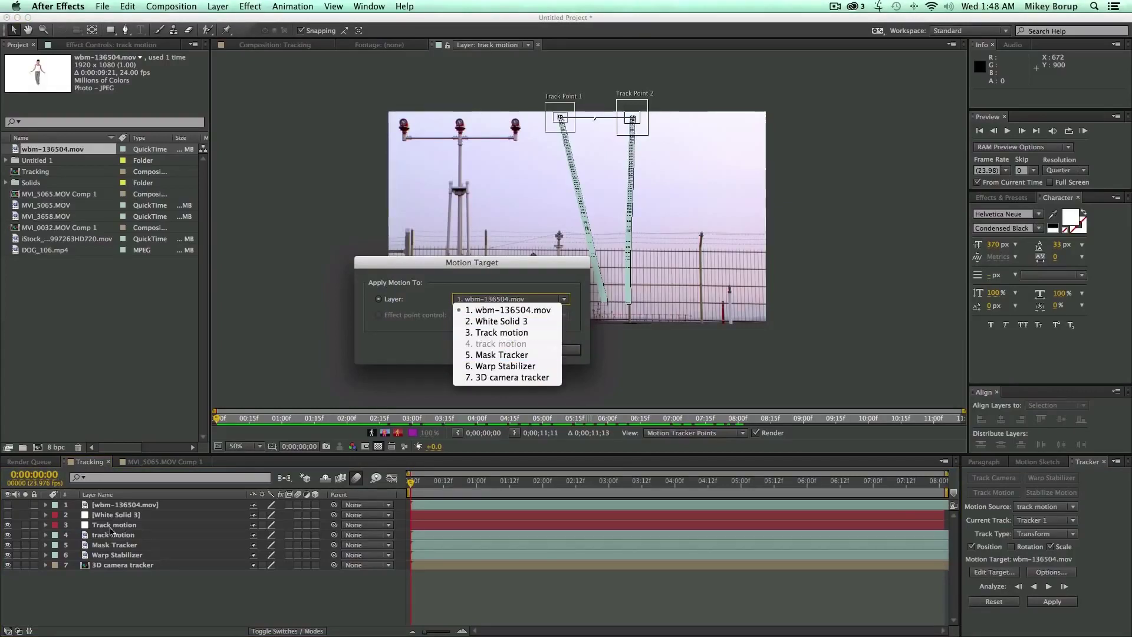
left_click(505, 333)
left_click(560, 350)
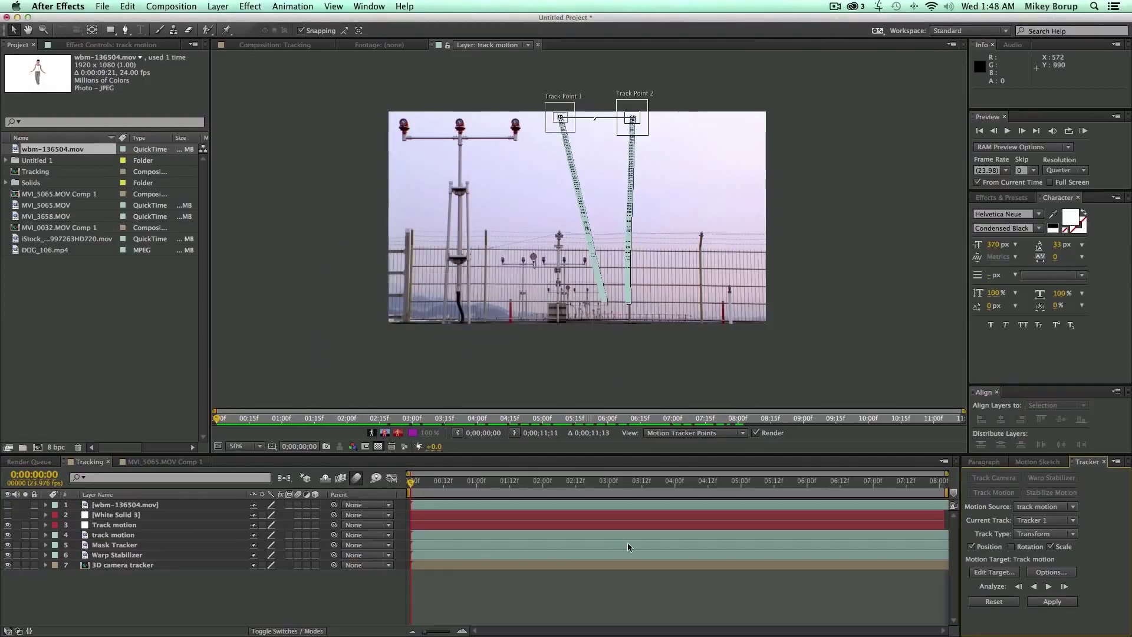
left_click(1065, 604)
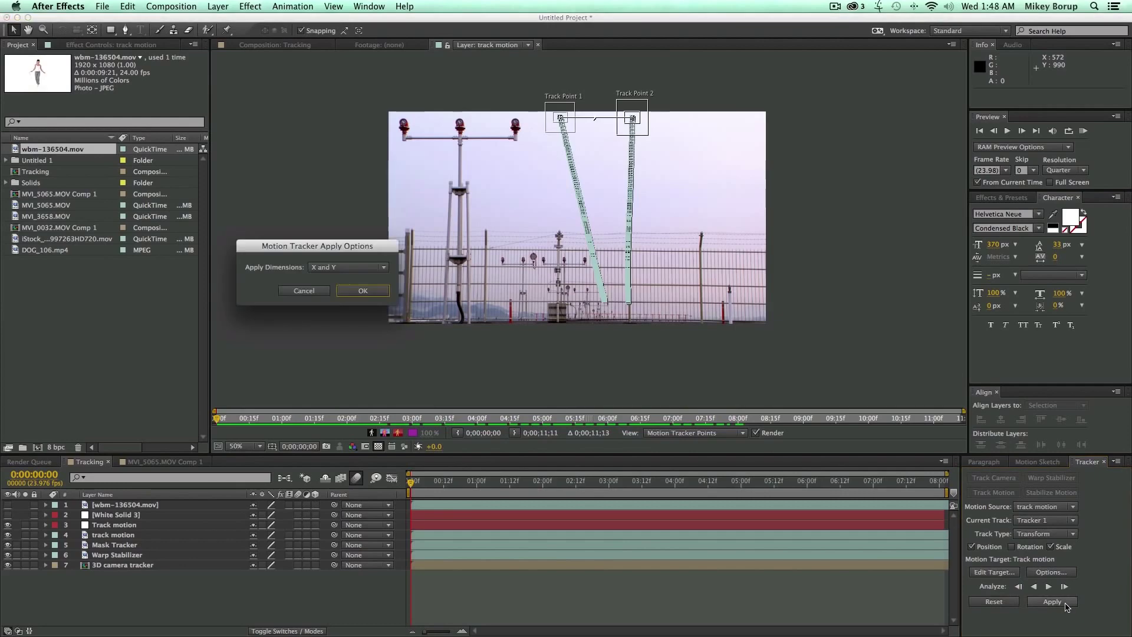
left_click(363, 291)
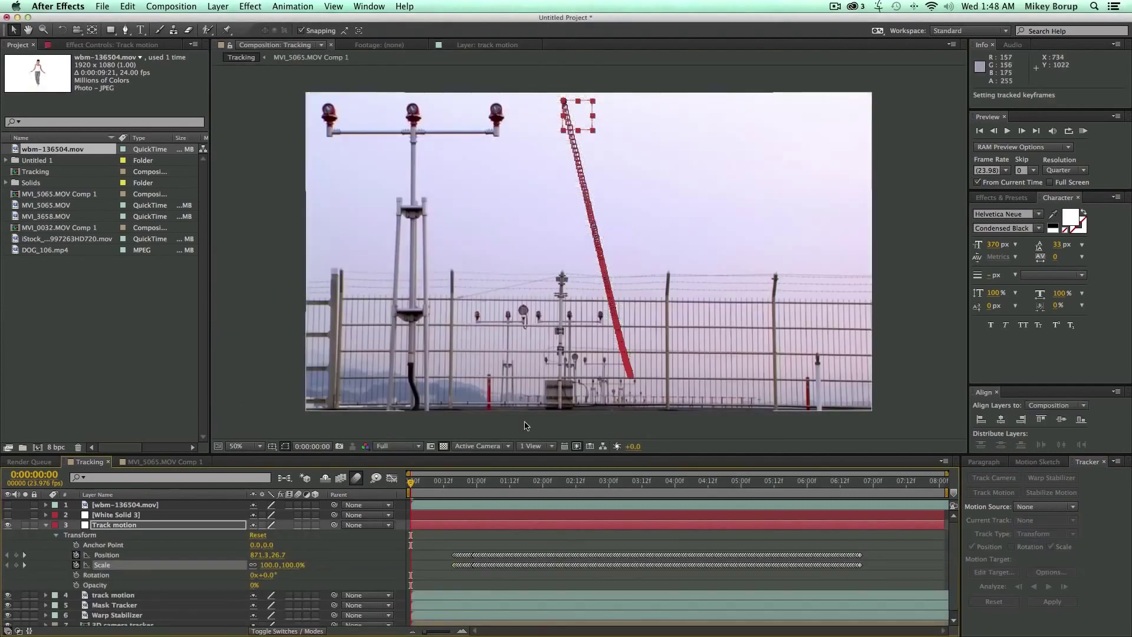
Reposition the Track motion null frame by frame backward from about 0:00:00:21, extending its path above the image to follow the left wheels
mouse_move(468, 486)
left_mouse_down()
mouse_move(434, 484)
mouse_move(480, 483)
left_mouse_up()
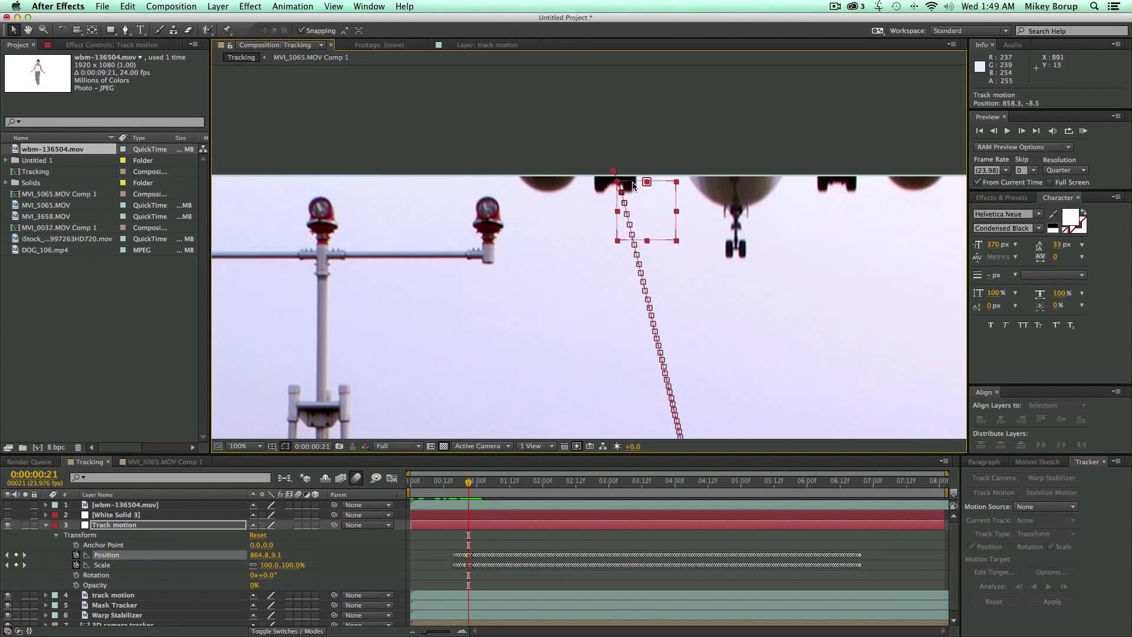
key("Page_Up")
left_click_drag(629, 170, 629, 167)
key("Page_Up")
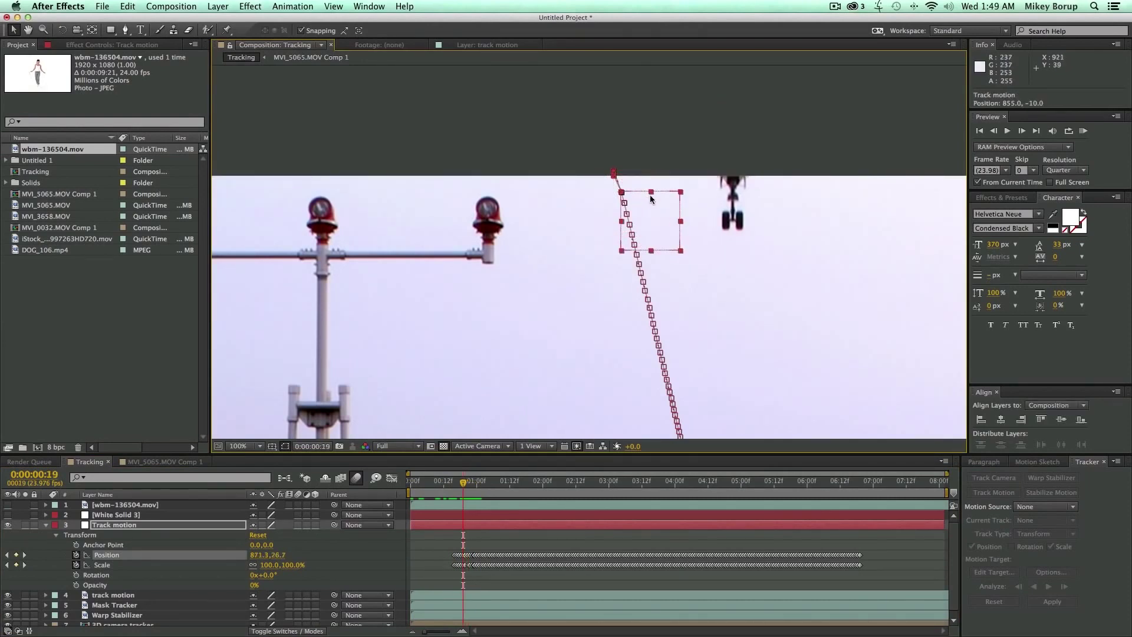
key("Page_Up")
left_click_drag(645, 186, 596, 68)
key("Page_Up")
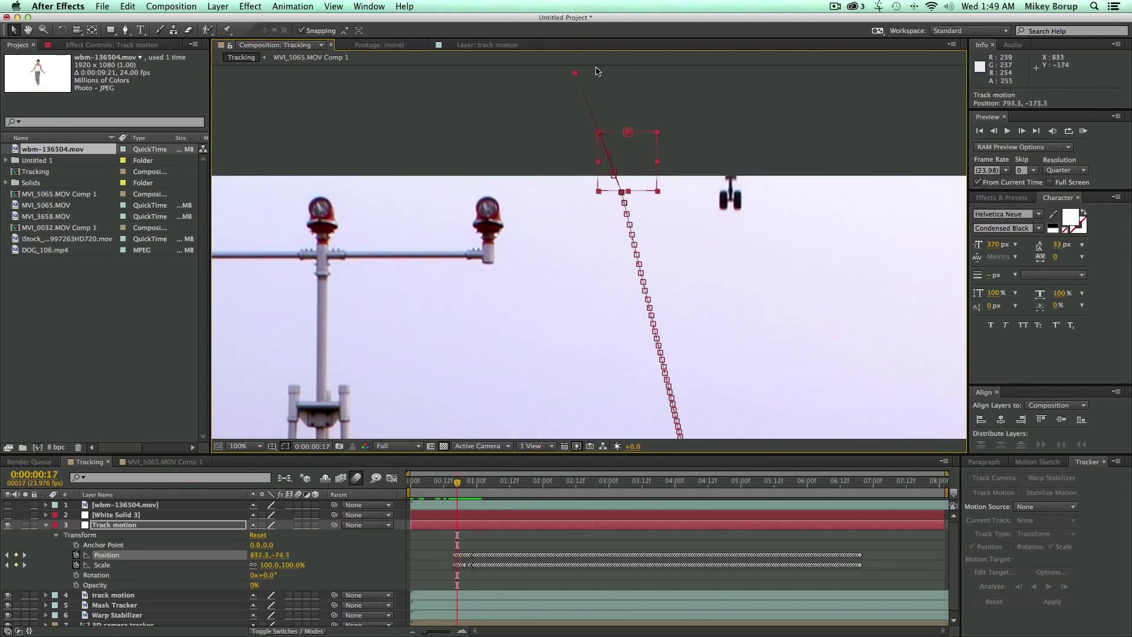
key("Page_Up")
left_click_drag(631, 177, 602, 102)
key("Page_Up")
Preview the adjusted null motion over the opening frames, then from the first frame with the full work area restored
key("n")
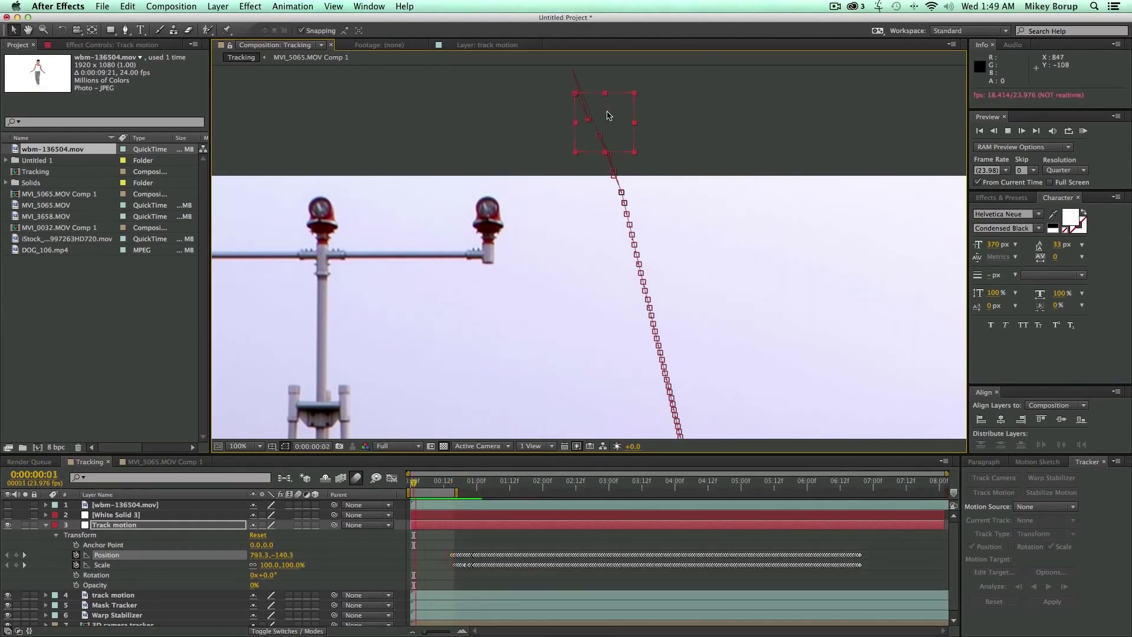
key("space")
double_click(504, 498)
key("Home")
key("KP_0")
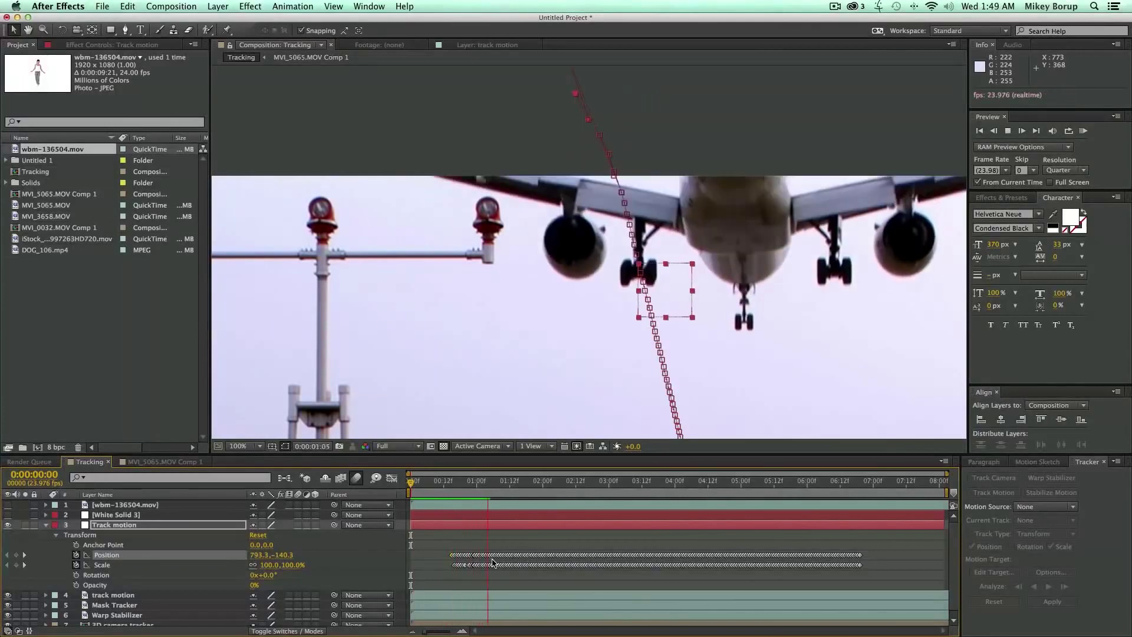
Deselect the null layer and review the airplane landing again in the whole frame, returning to 0:00:01:07
scroll(759, 323, "down", 2)
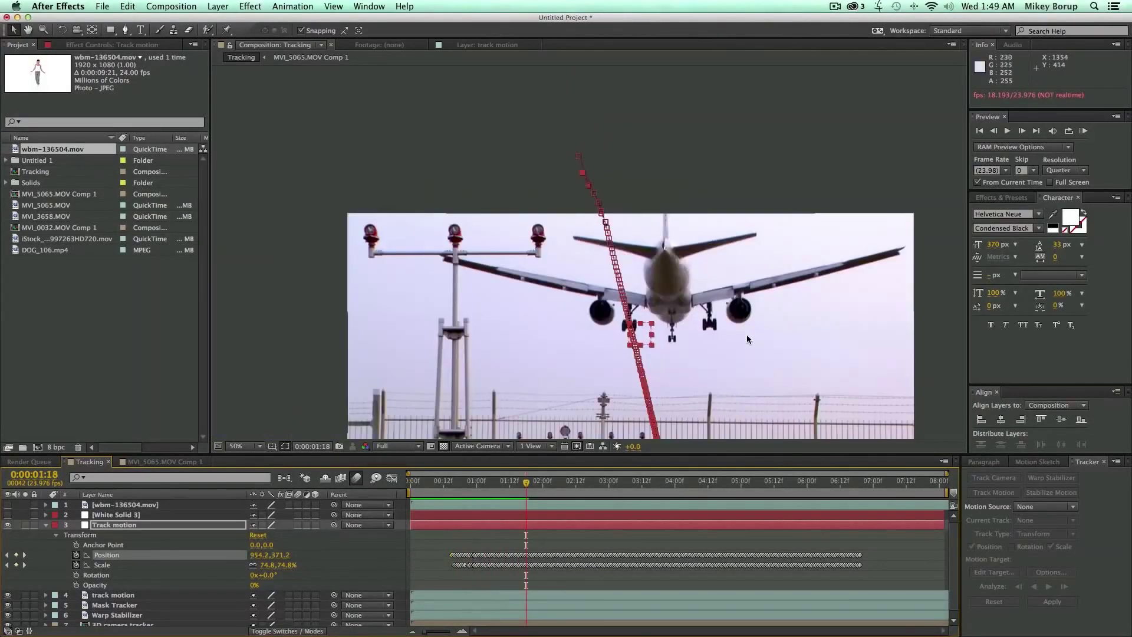
scroll(744, 336, "down", 1)
scroll(625, 306, "up", 1)
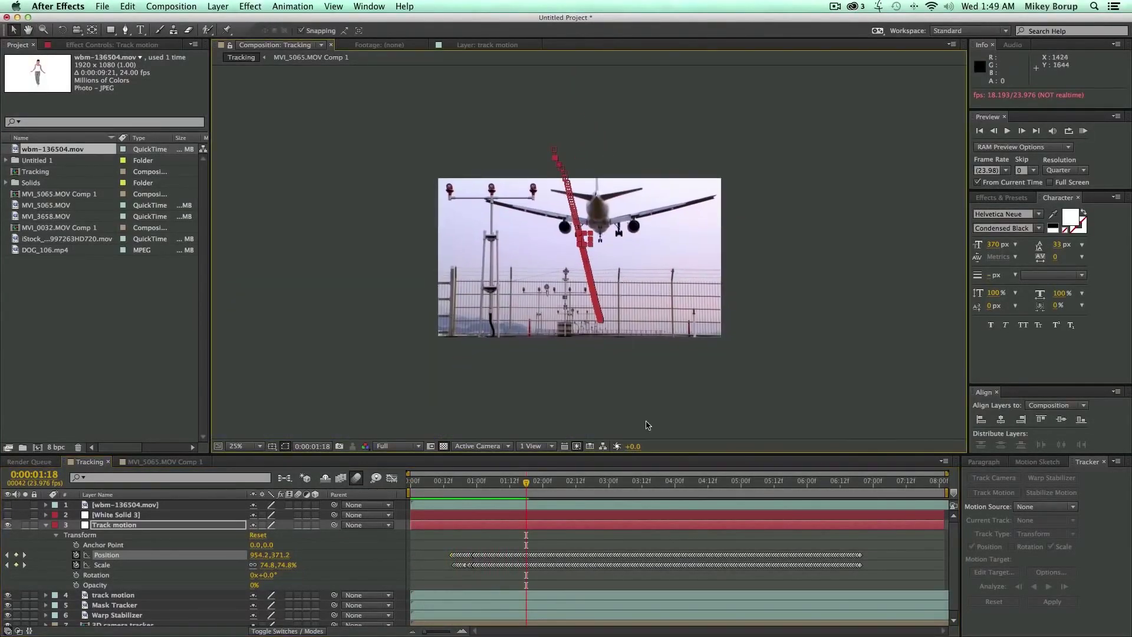
left_click(649, 424)
key("KP_0")
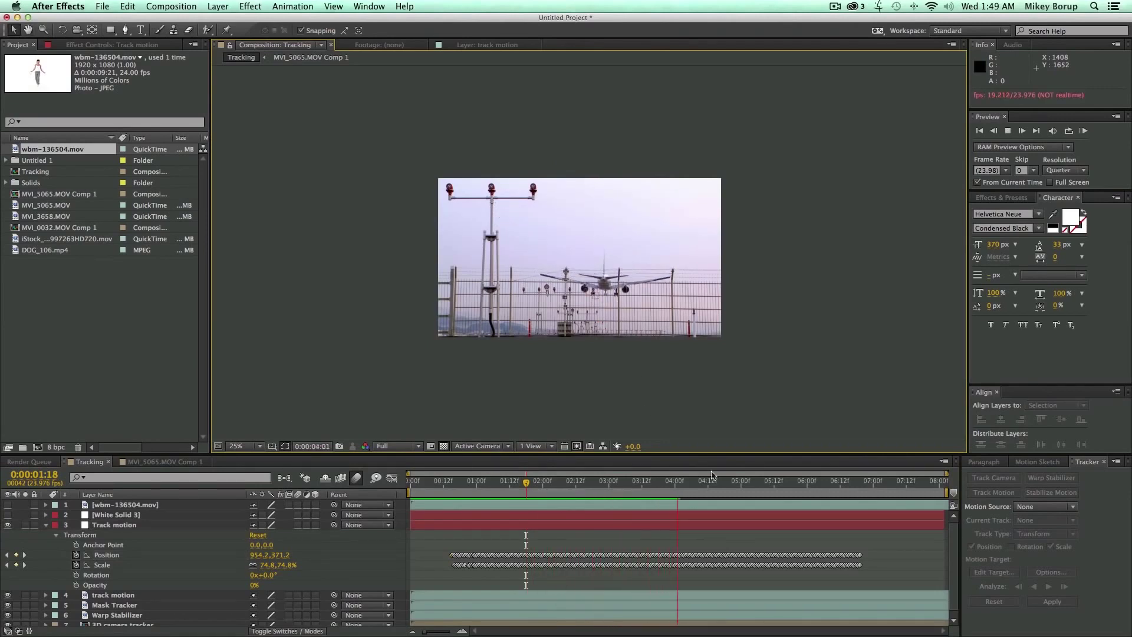
left_click_drag(676, 481, 497, 481)
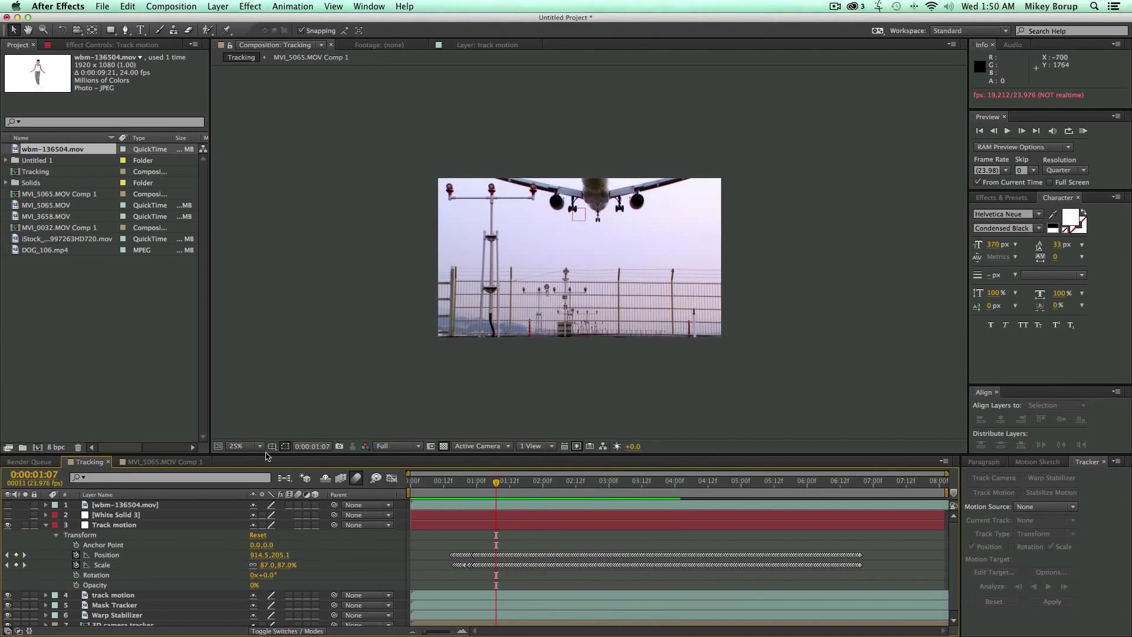
At 0:00:02:06, draw a rectangle shape around the airplane's body and engines and hide its fill so only the white stroke shows
left_click(247, 447)
left_click(265, 388)
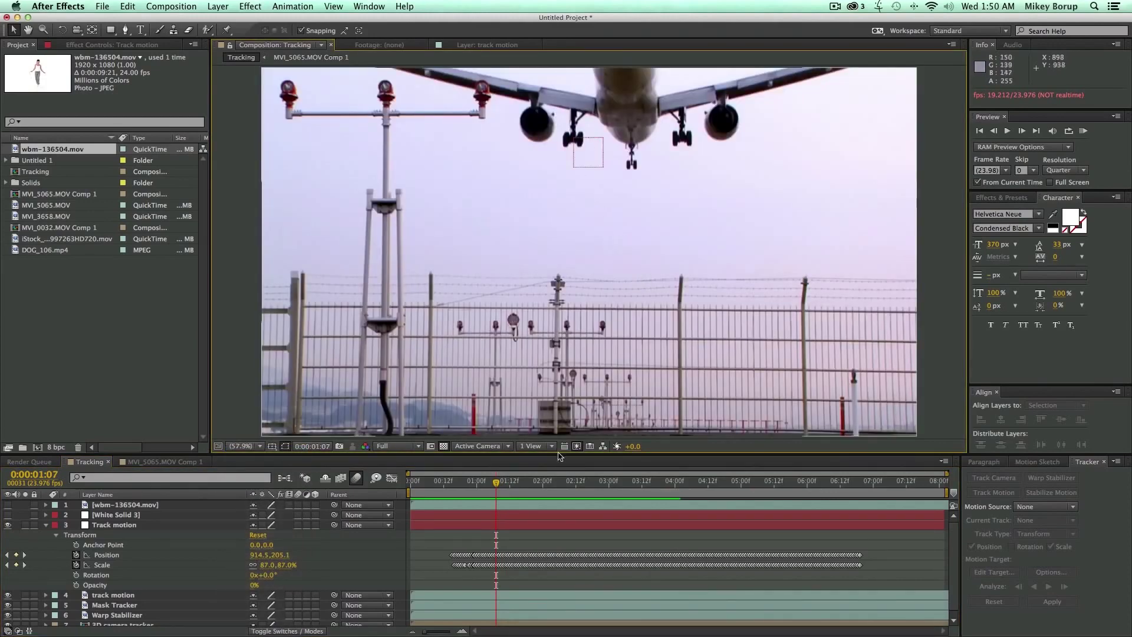
left_click_drag(521, 487, 559, 481)
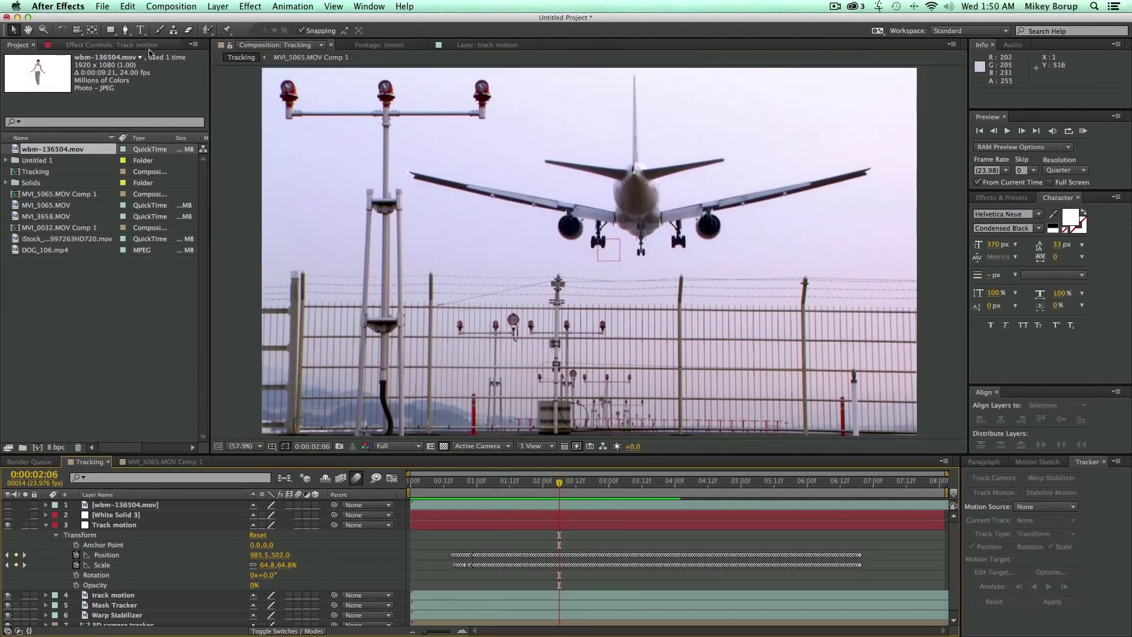
left_click(110, 30)
left_click_drag(536, 128, 730, 265)
left_click(66, 526)
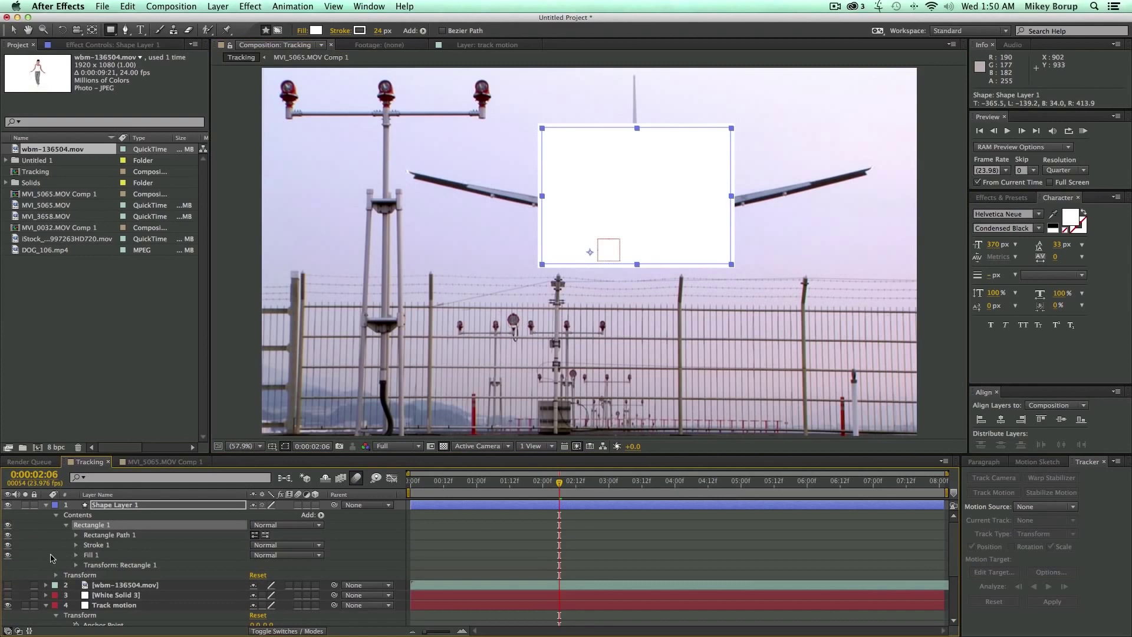
left_click(9, 556)
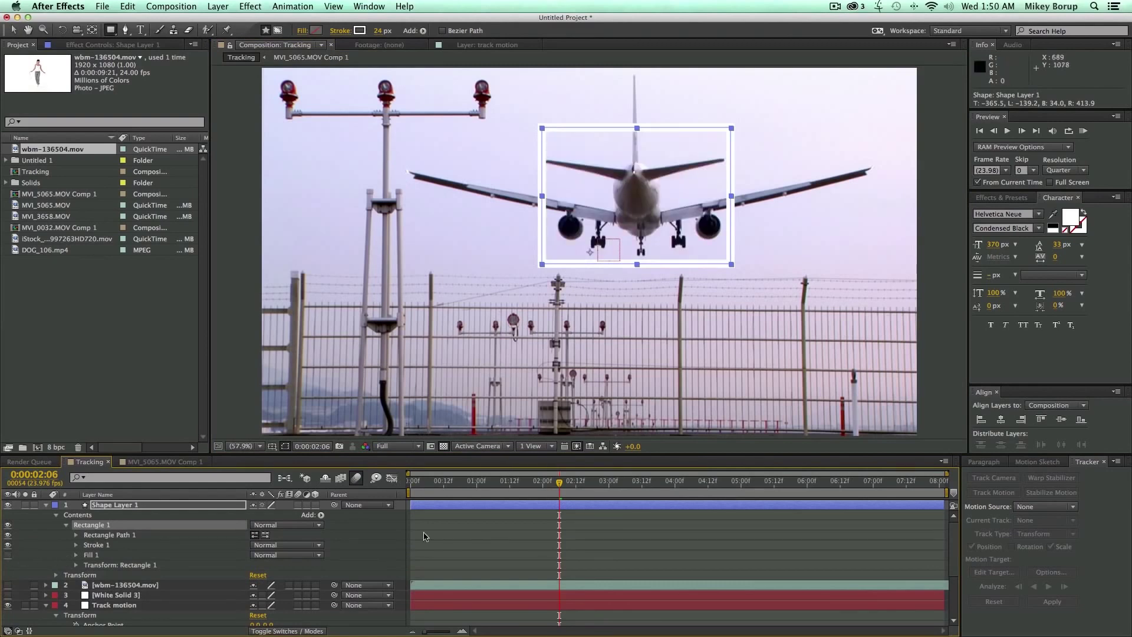
left_click(49, 506)
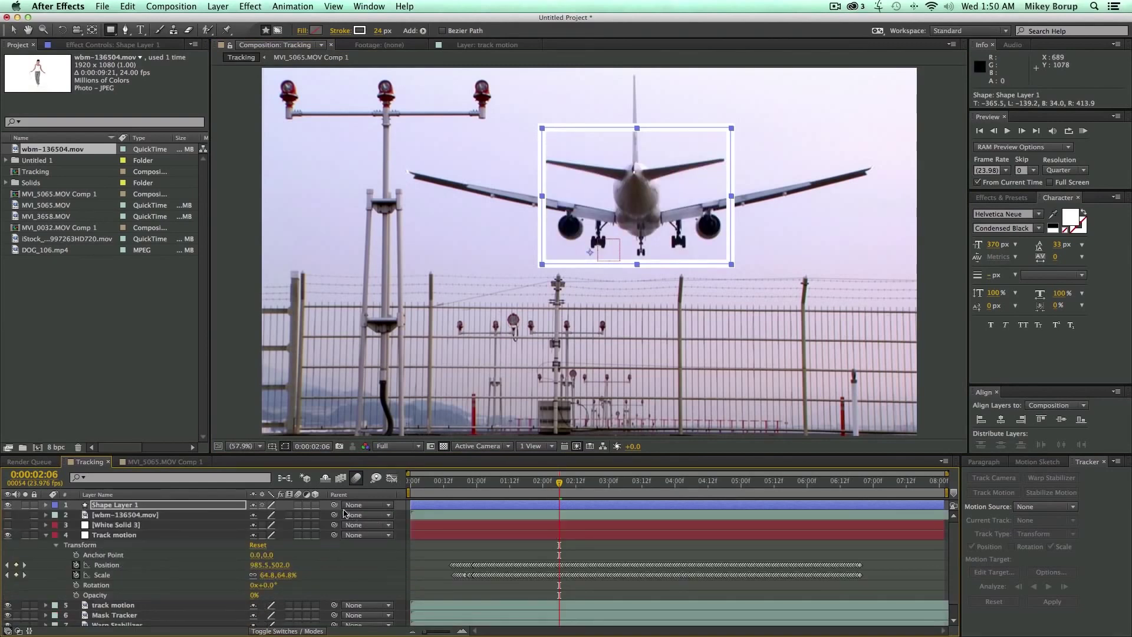
Parent Shape Layer 1 to the Track motion null and rename the null as Track motion null
left_click_drag(335, 505, 137, 536)
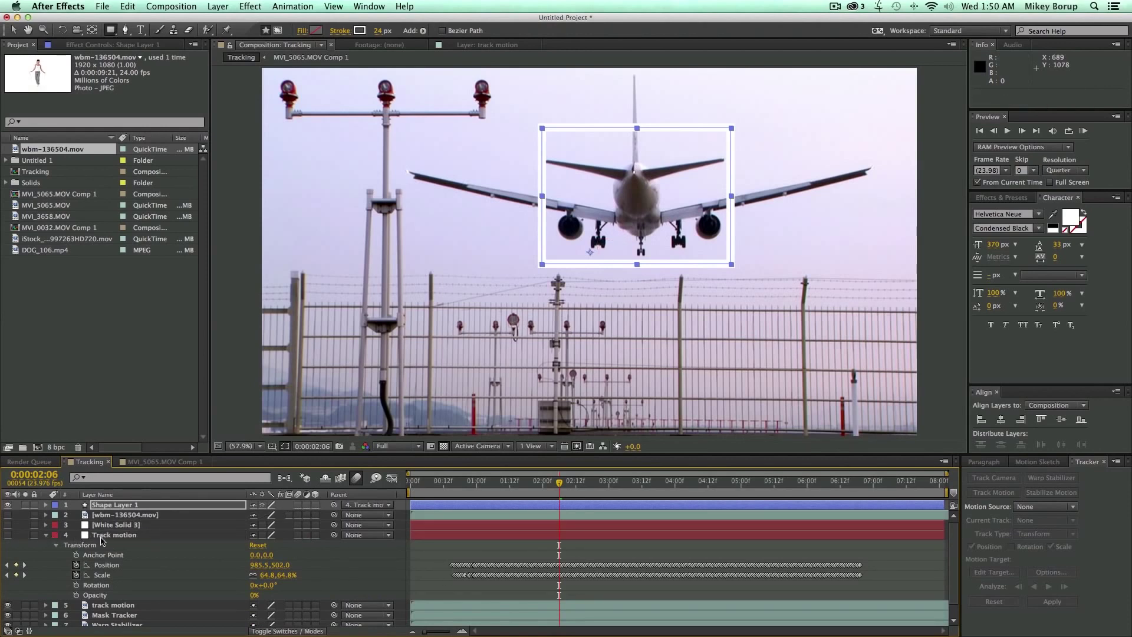
left_click(48, 536)
left_click(139, 536)
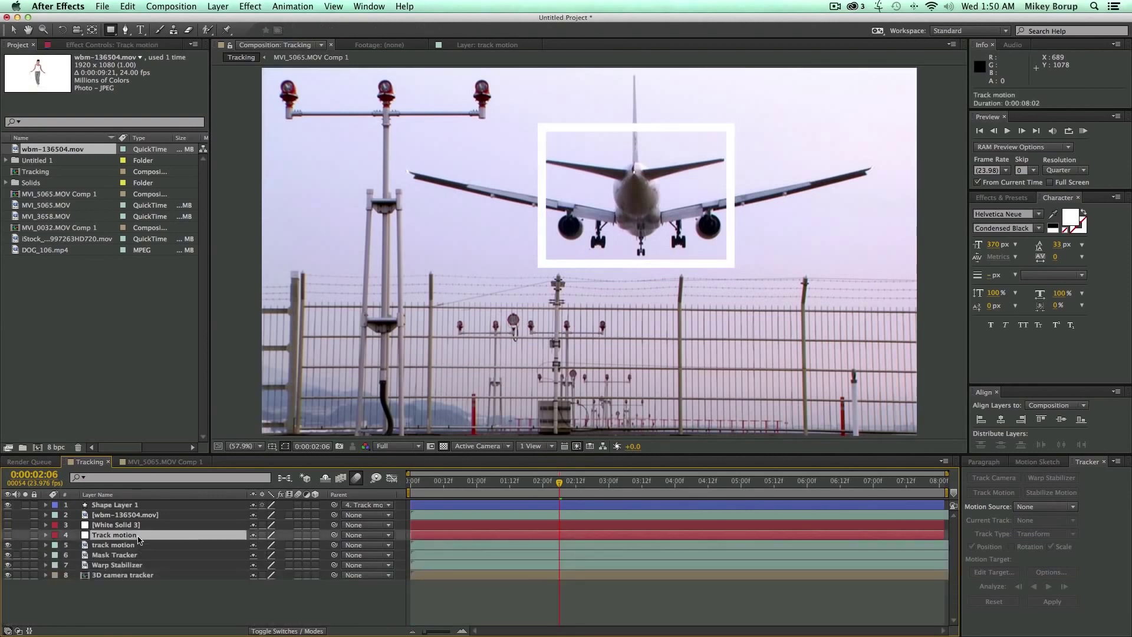
key("Return")
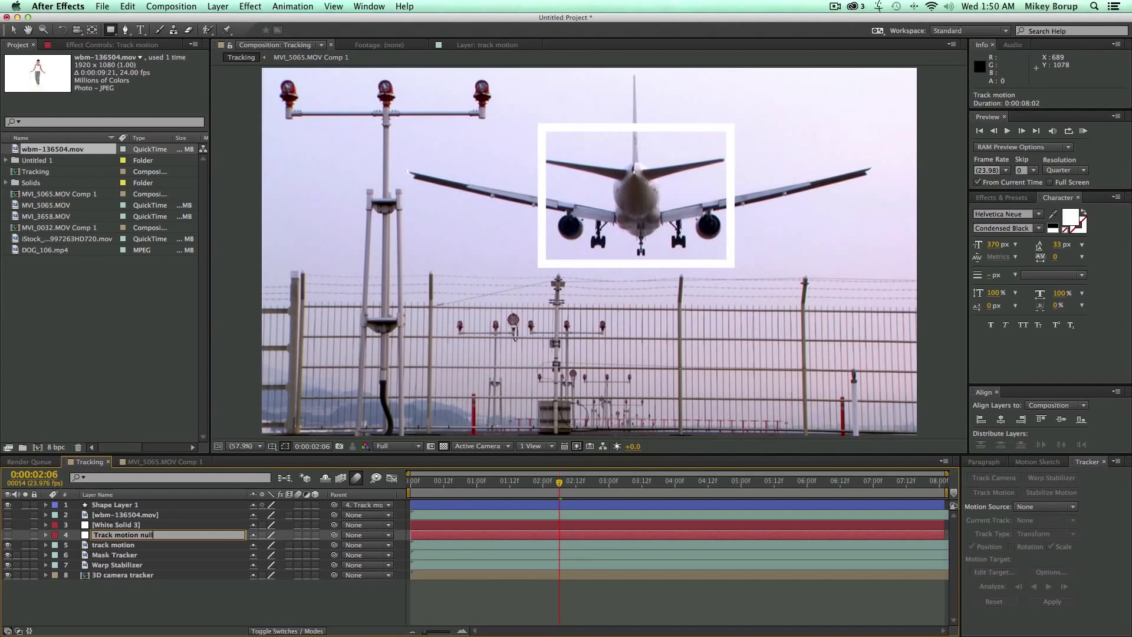
left_click(154, 602)
Preview the rectangle over the landing airplane from 0:00:00:10 and return to the first frame
left_click_drag(475, 484, 438, 486)
key("space")
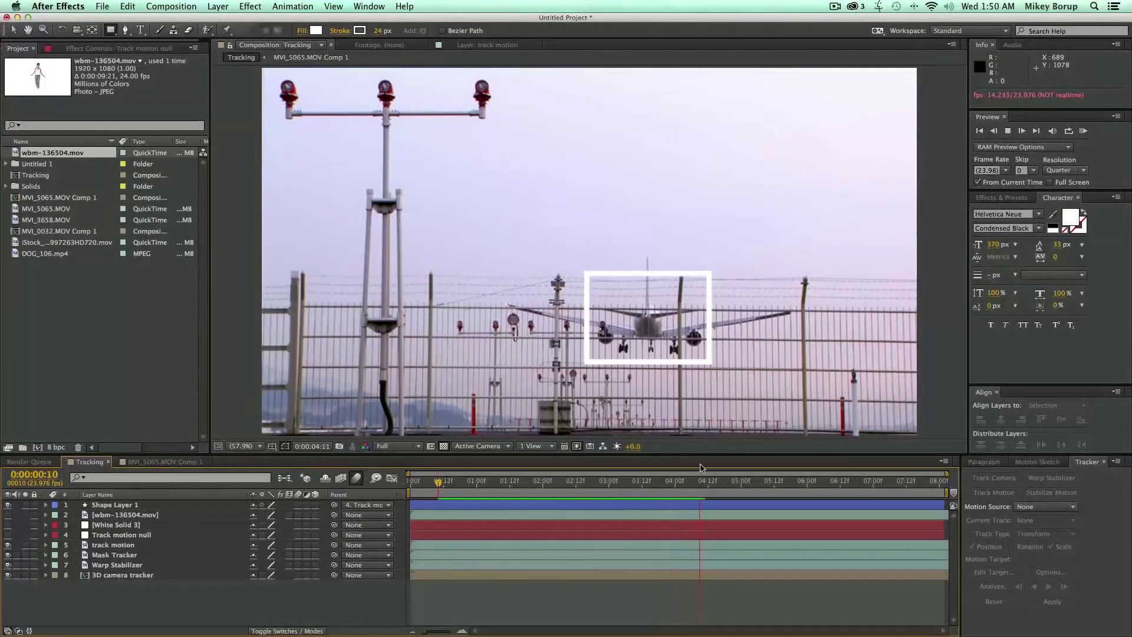
key("space")
left_click_drag(466, 486, 389, 475)
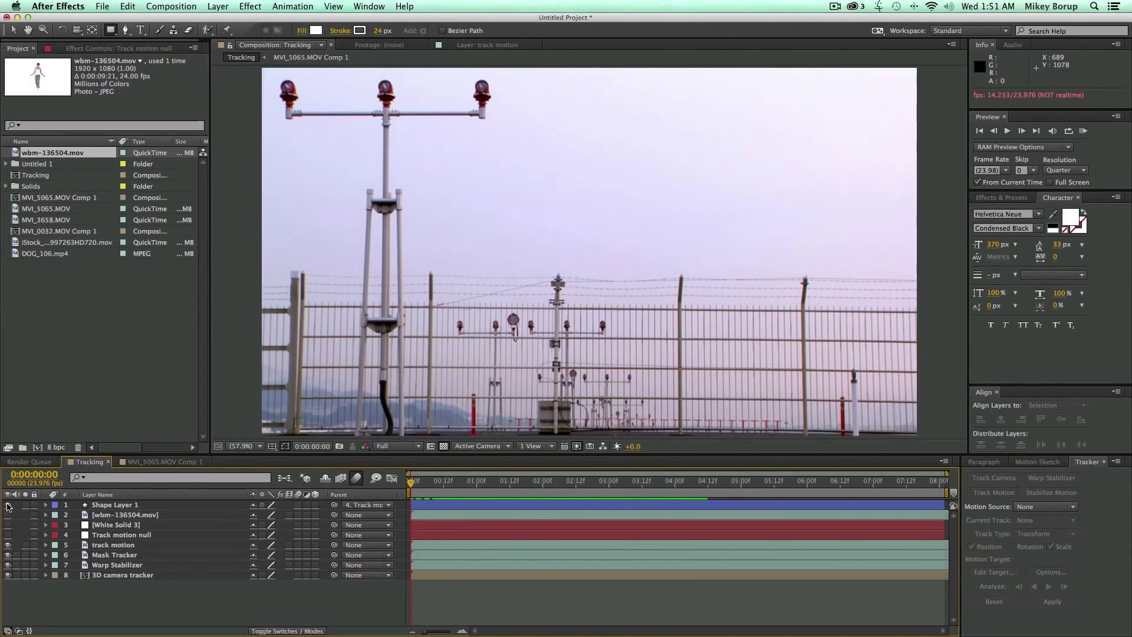
Hide the rectangle and track motion footage layers, and review the tractor clip from its first frame
left_click(121, 545)
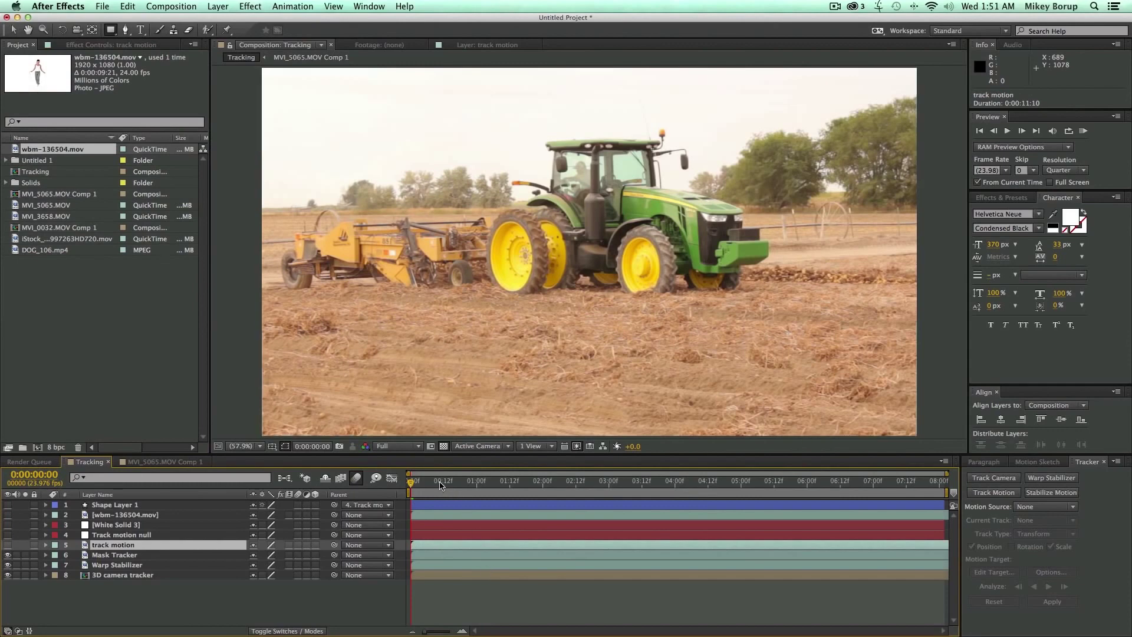
key("space")
left_click_drag(466, 482, 380, 472)
Activate the Ellipse tool for masking the tractor footage
left_click(206, 595)
left_click(147, 545)
left_click(111, 31)
left_click(162, 55)
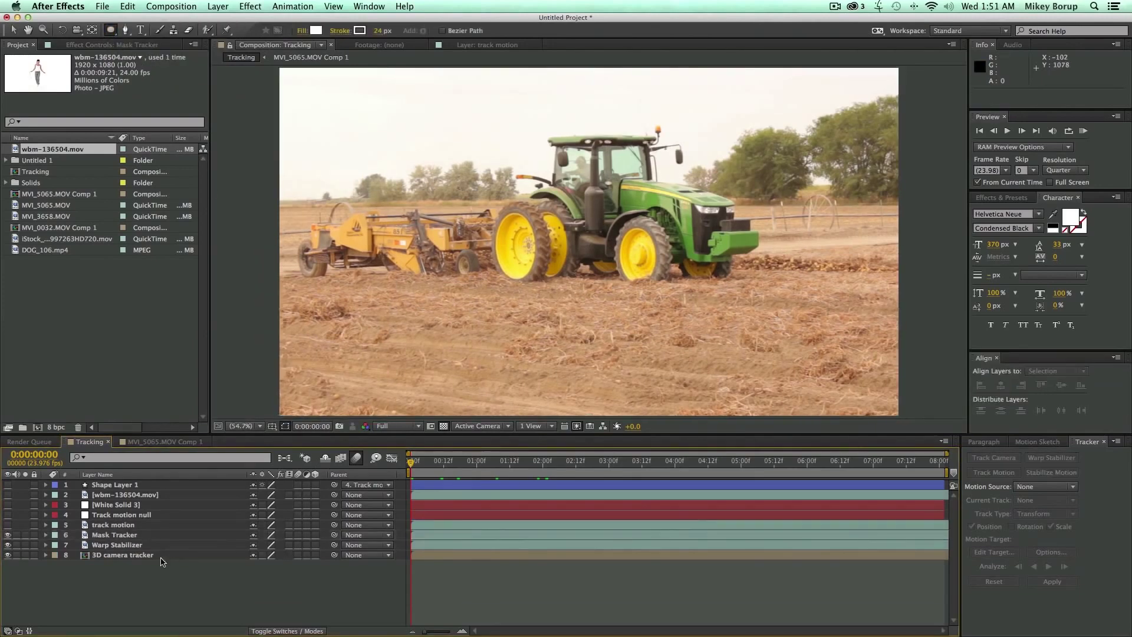
Duplicate the Mask Tracker layer and rename the copy as Mask tracked
left_click(145, 536)
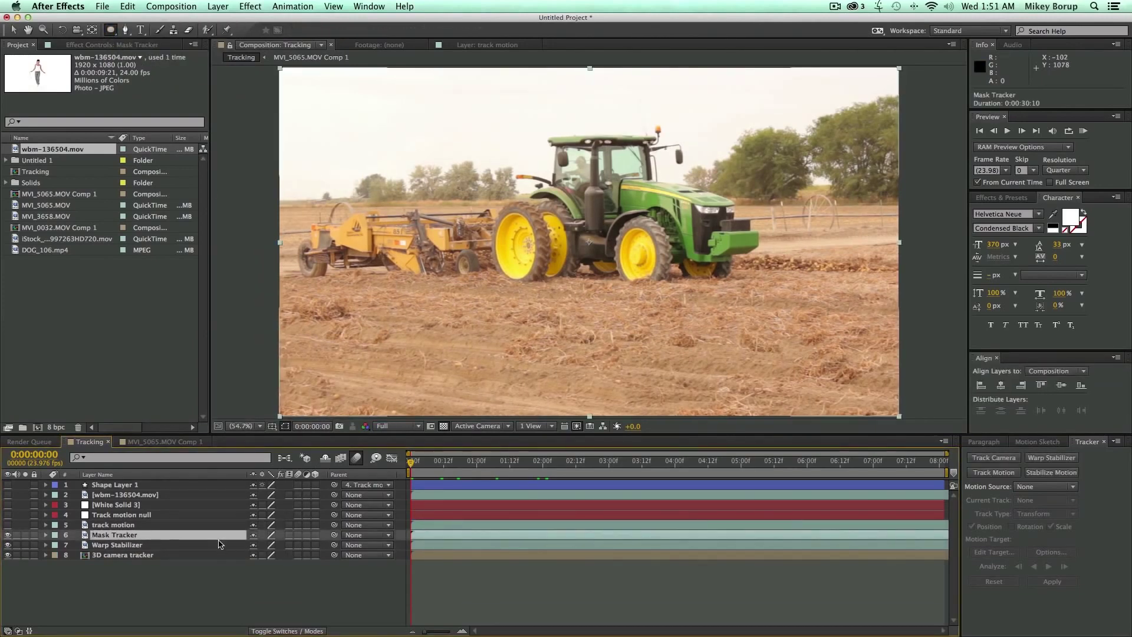
key("super+d")
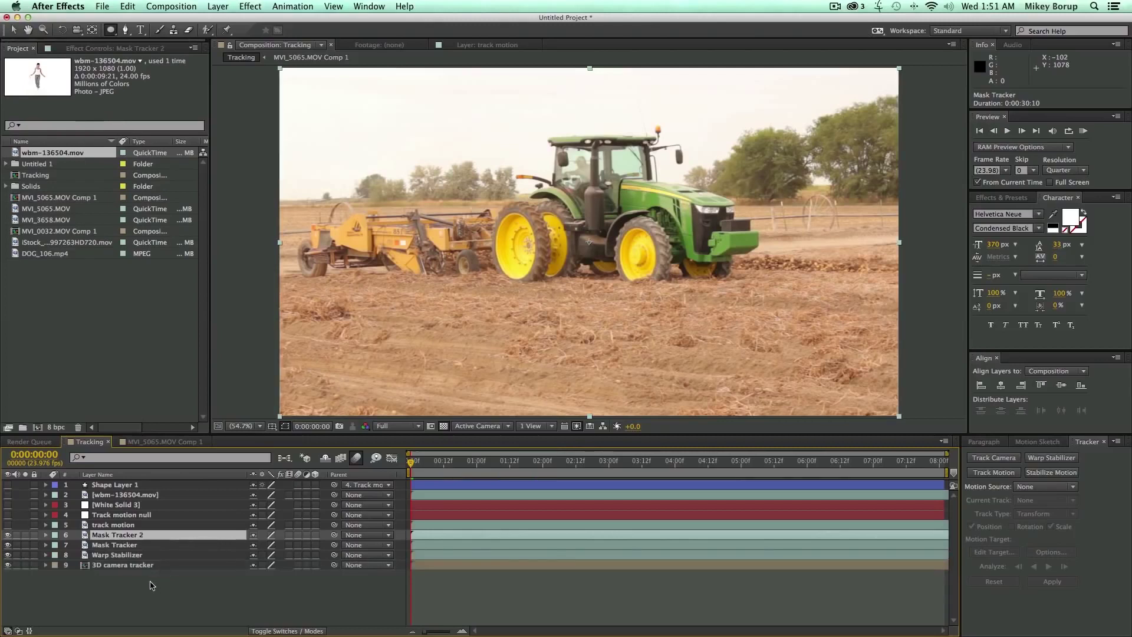
key("Return")
type("Mask")
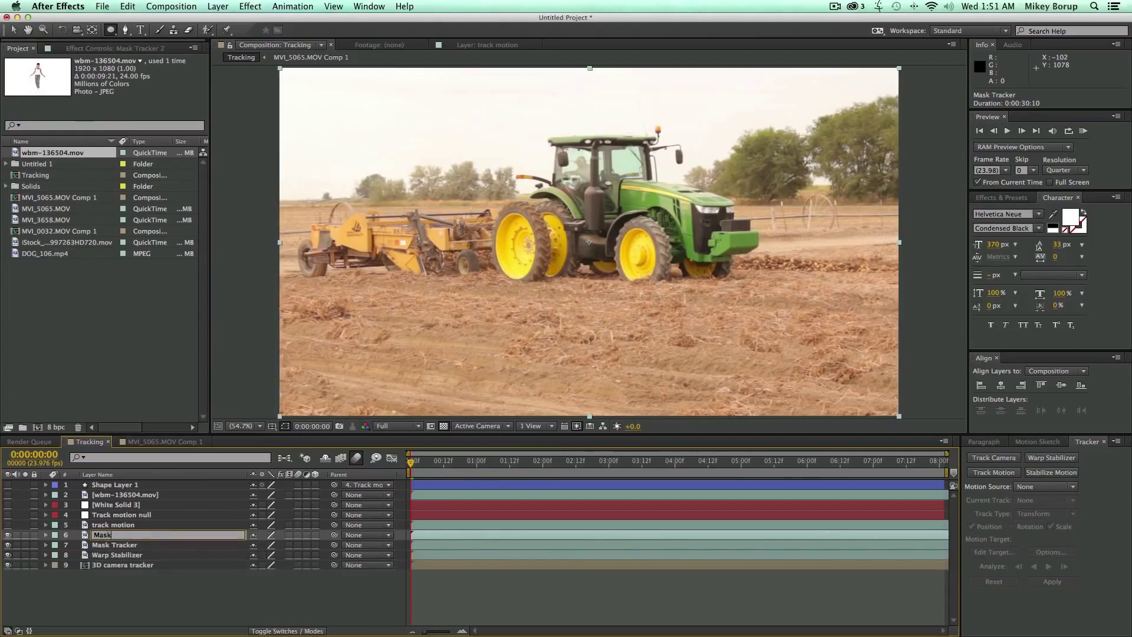
type(" tracked")
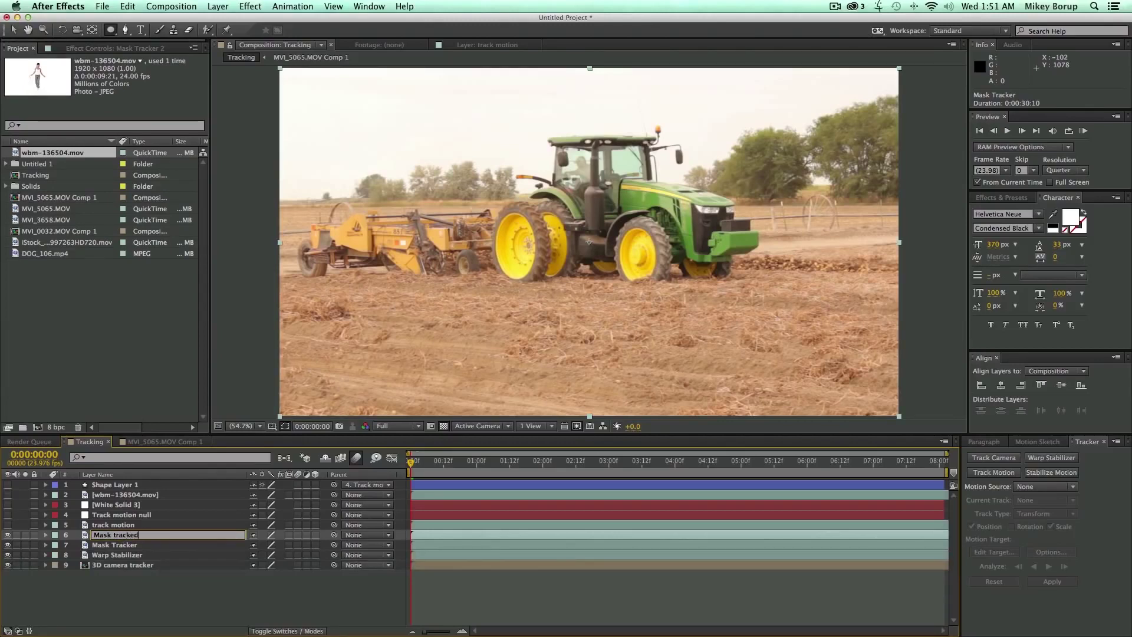
Rename the original Mask Tracker layer as Mask Base
left_click(134, 546)
key("Return")
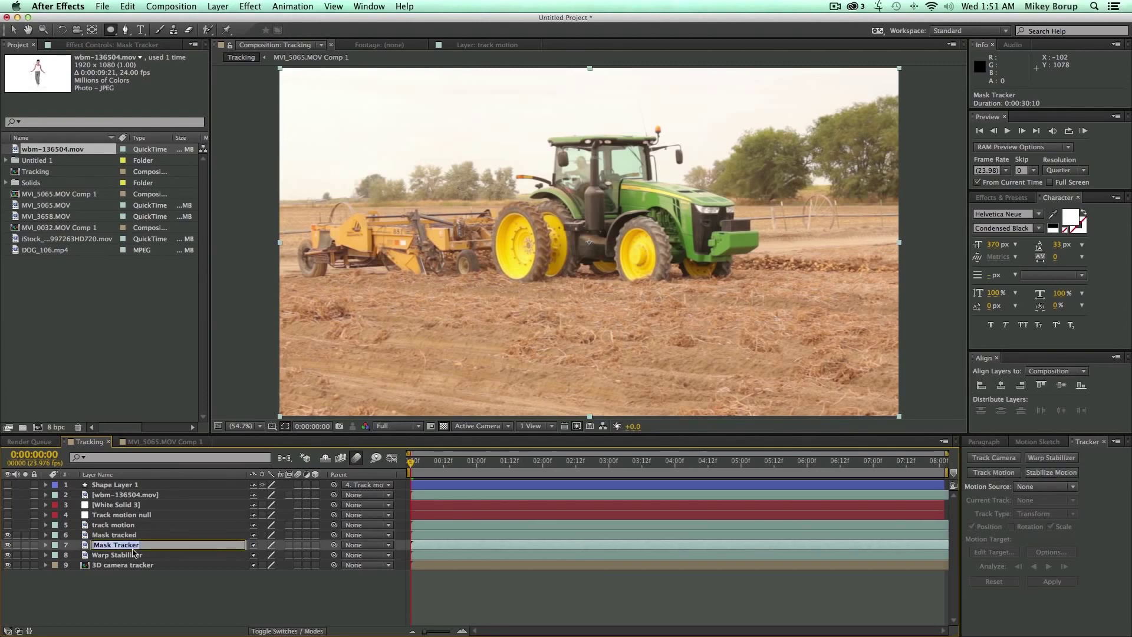
type("Mask Base")
key("Return")
Draw an elliptical mask around the tractor's yellow rear wheel on the Mask tracked layer and track it forward with the Position method
left_click(599, 240)
left_click_drag(496, 213, 536, 279)
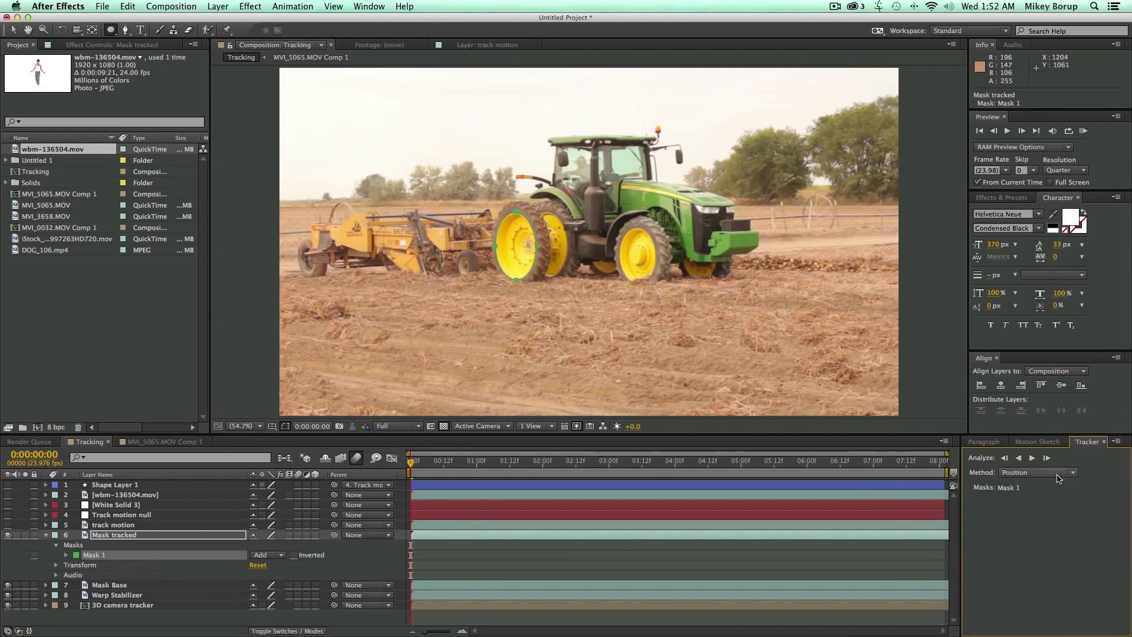
left_click_drag(421, 473, 663, 503)
left_click_drag(607, 463, 365, 469)
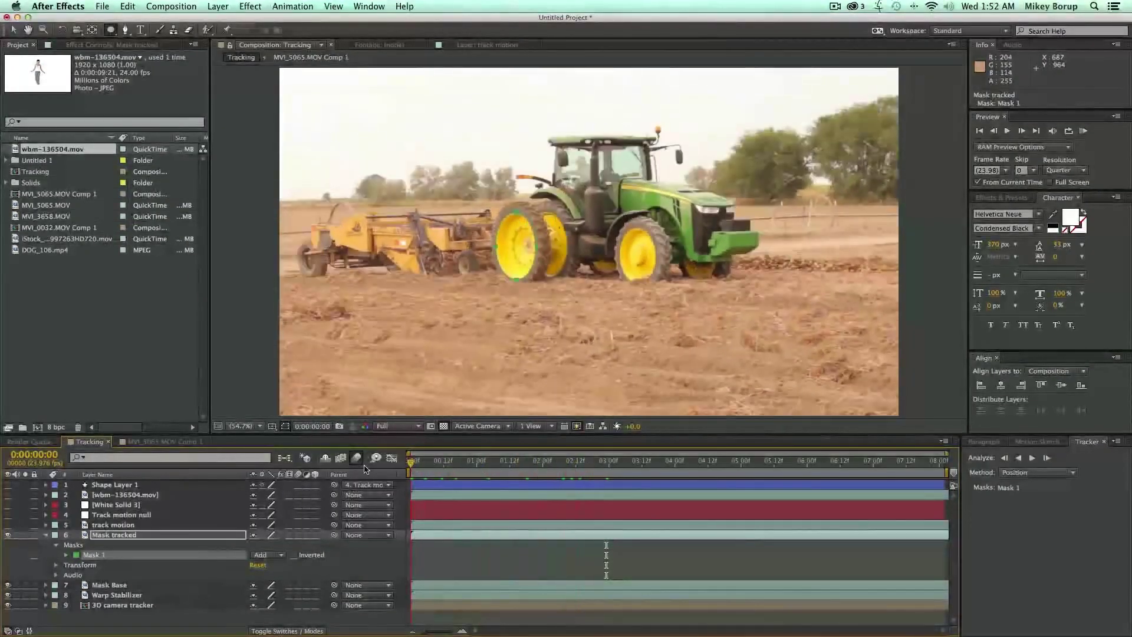
left_click(1031, 459)
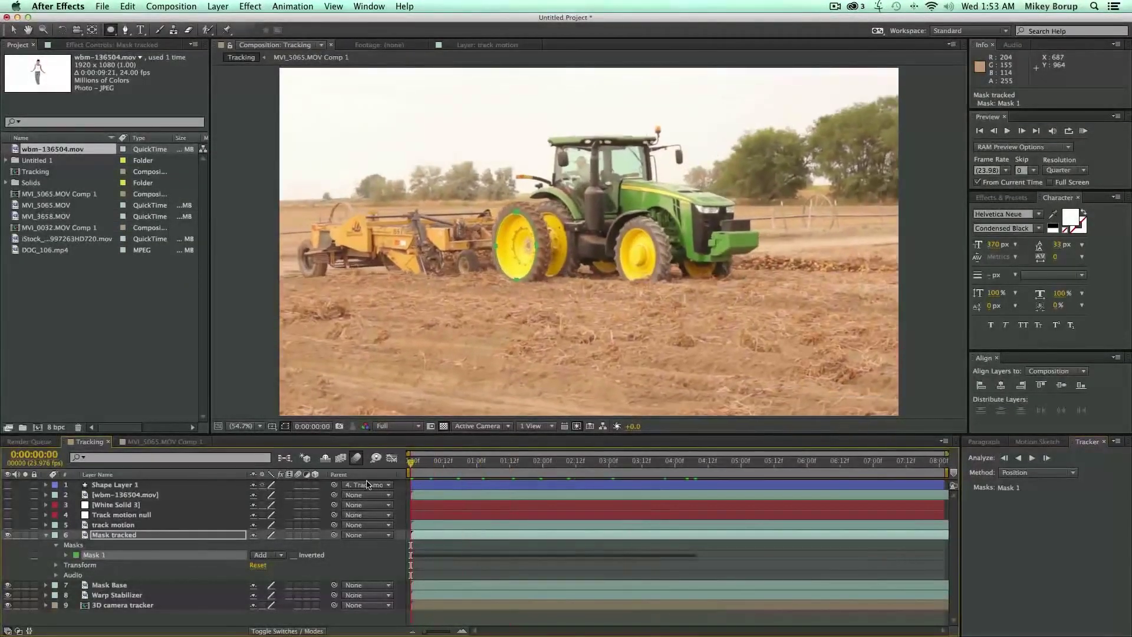
Hide the Warp Stabilizer and 3D camera tracker layers and preview the tracked wheel mask with Mask Base temporarily hidden
left_click(285, 538)
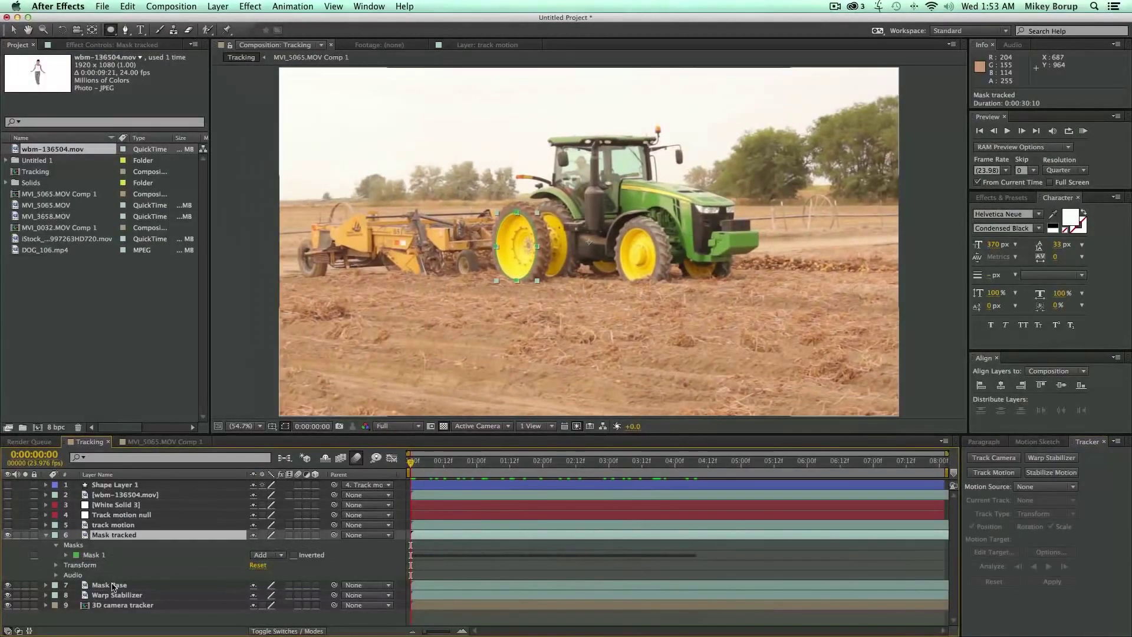
left_click(131, 586)
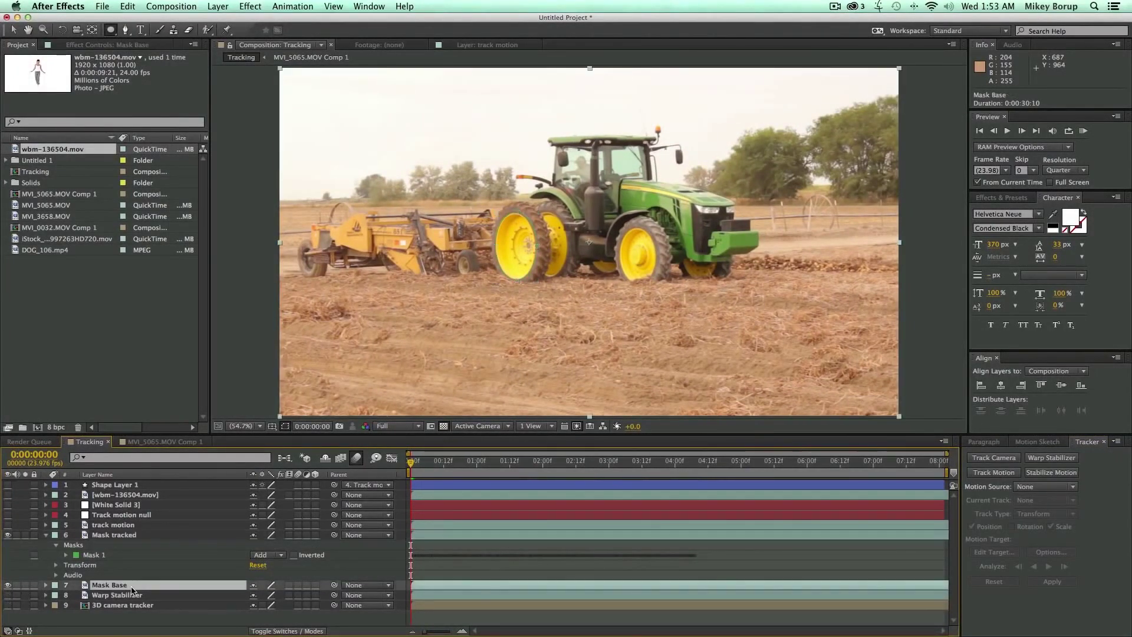
left_click(7, 585)
key("space")
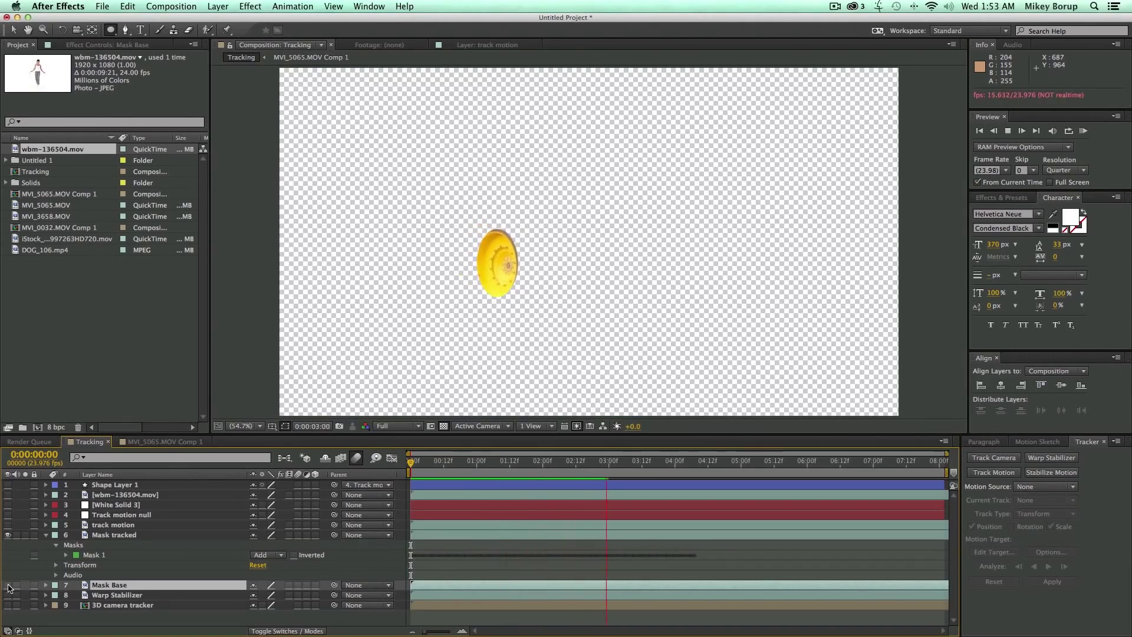
left_click(8, 585)
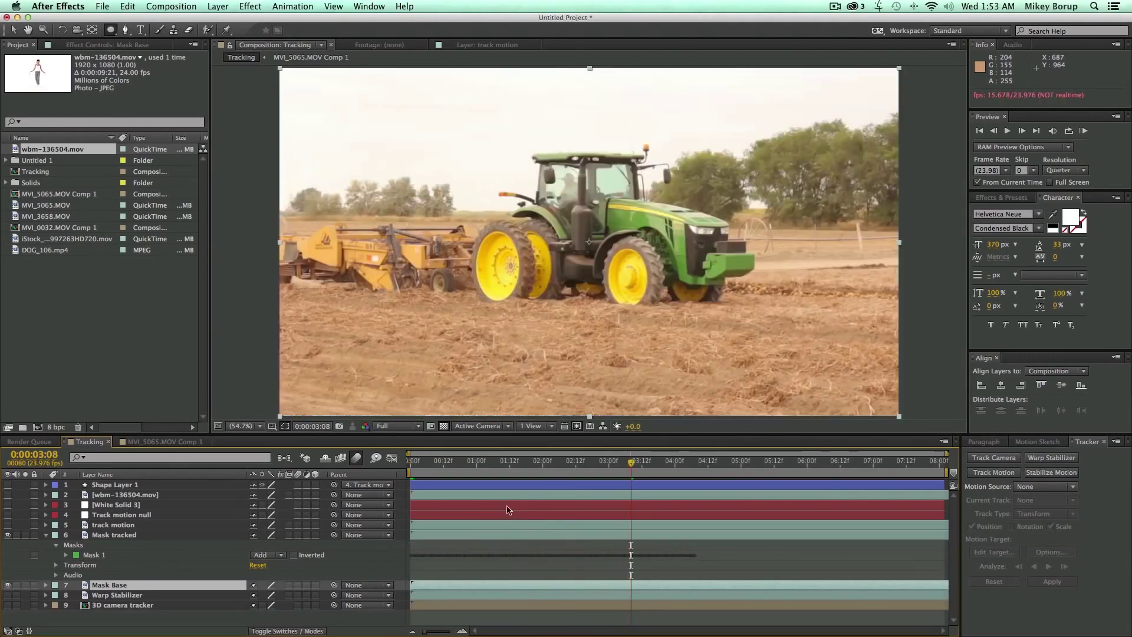
key("Home")
Apply Brightness & Contrast to the Mask tracked layer with brightness -150 and contrast -59
left_click(422, 537)
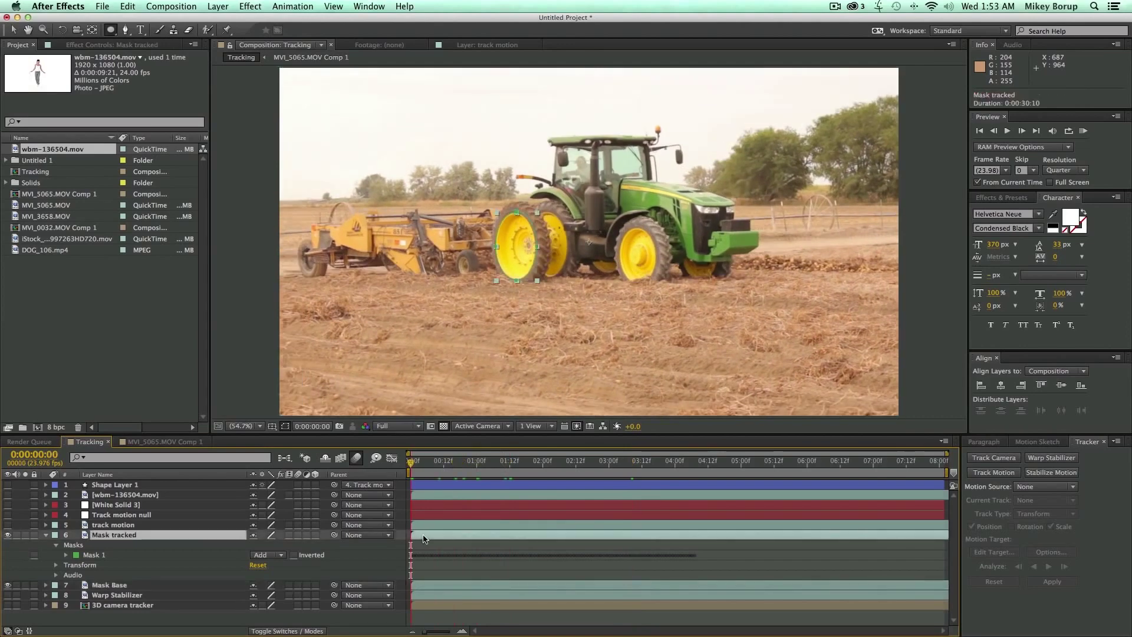
left_click(253, 7)
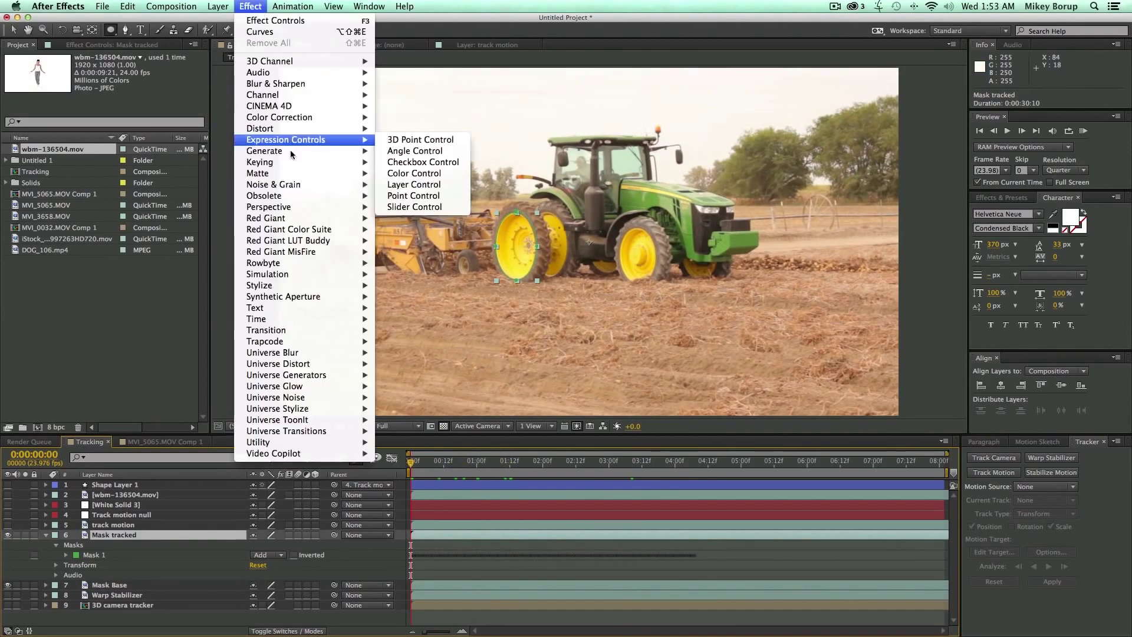
mouse_move(306, 163)
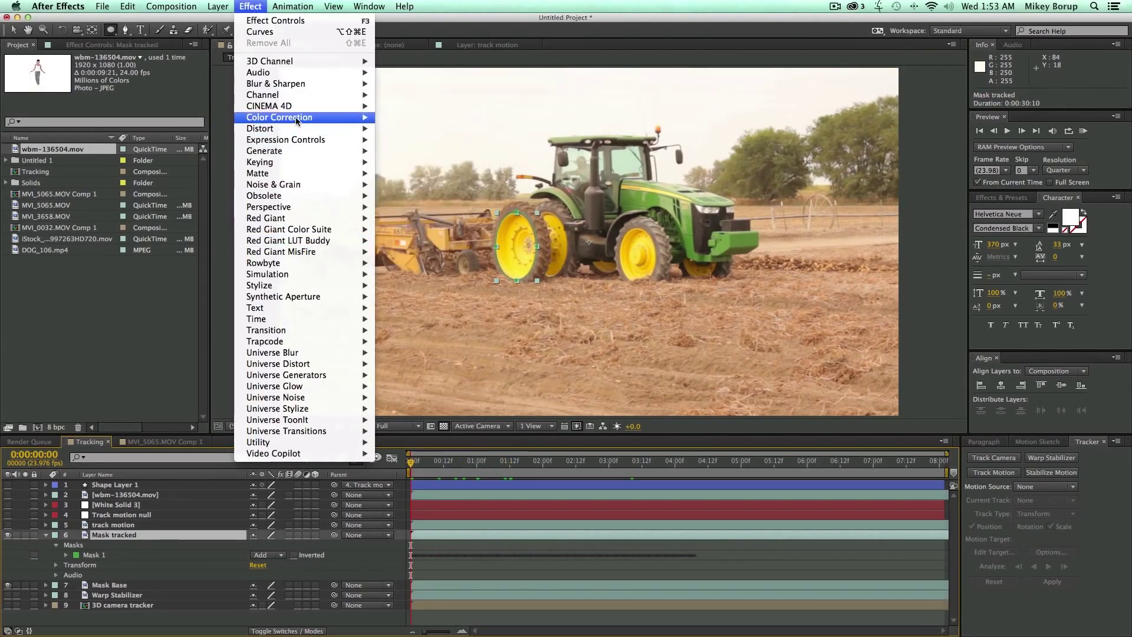
mouse_move(319, 117)
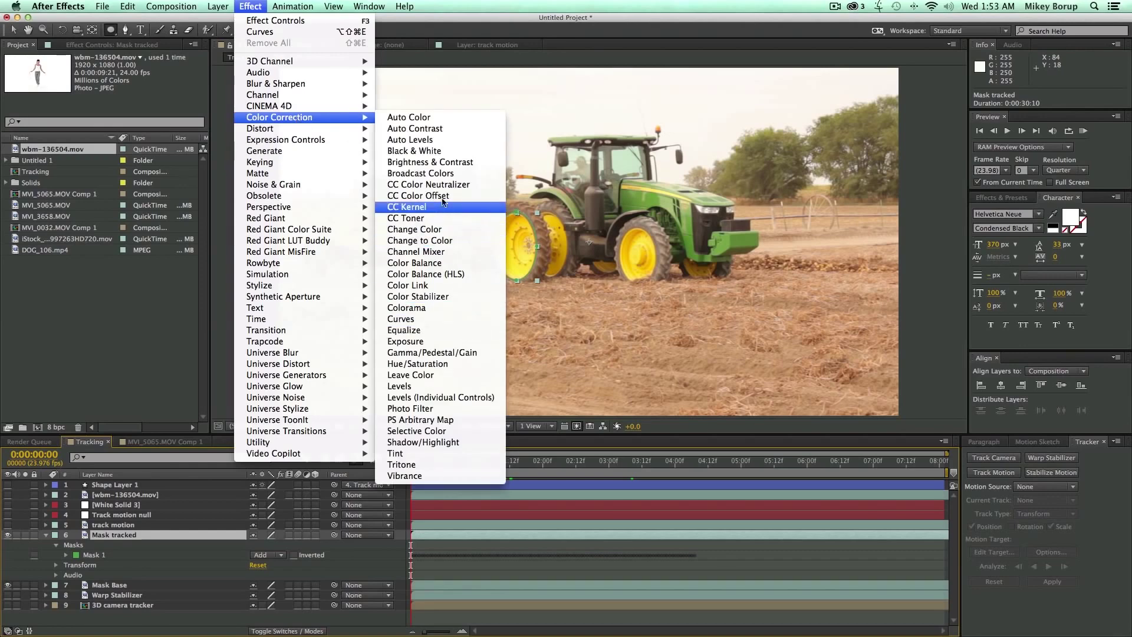
left_click(438, 163)
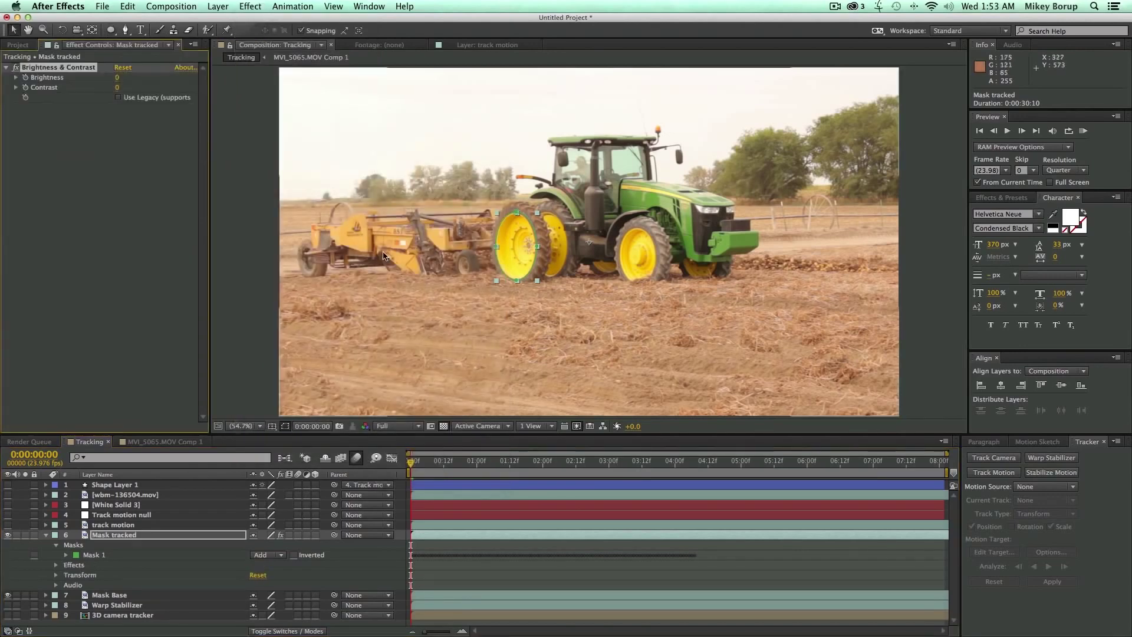
left_click_drag(118, 78, 36, 78)
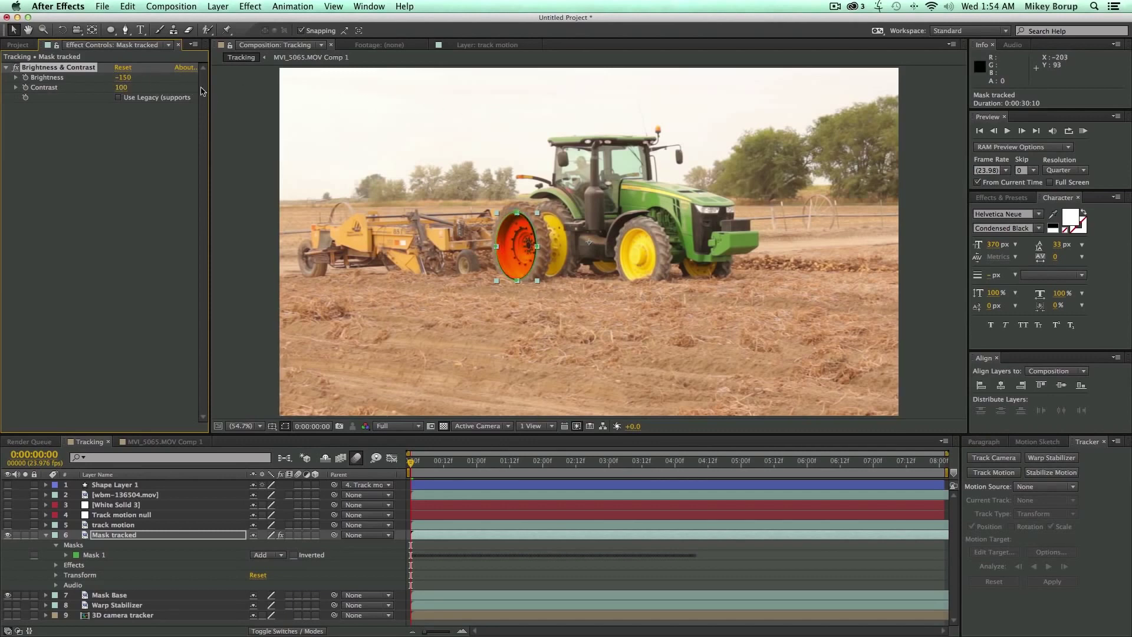
left_click_drag(202, 91, 121, 87)
Set the feather of the tracked wheel mask to 31 pixels and preview the recoloured wheel
key("f")
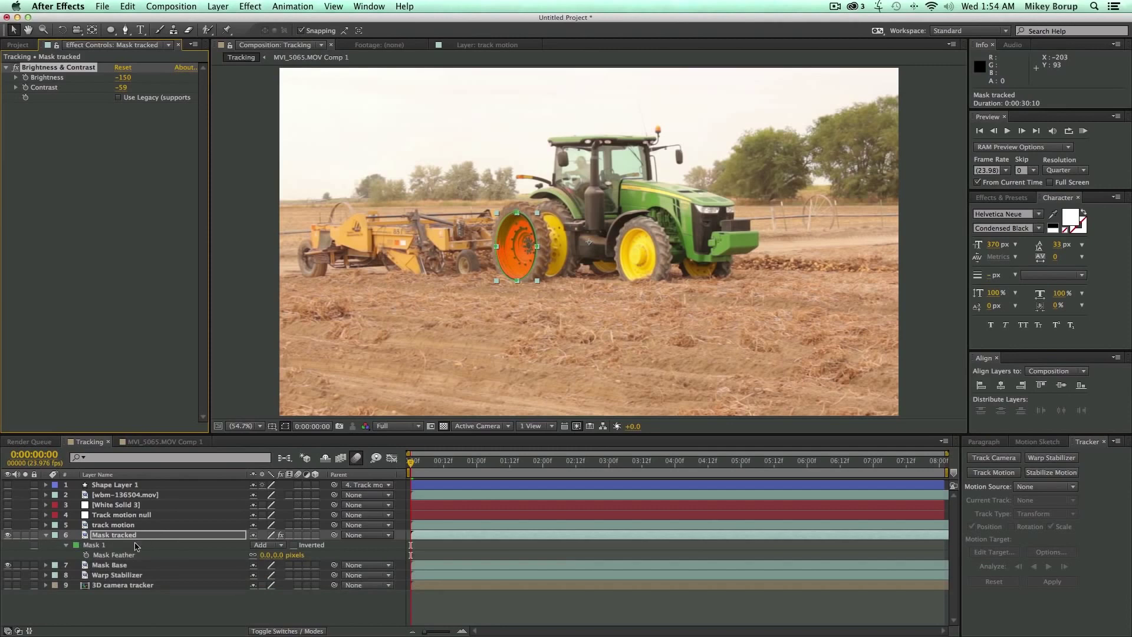
mouse_move(264, 555)
left_mouse_down()
mouse_move(287, 555)
mouse_move(277, 555)
left_mouse_up()
left_click(513, 608)
key("space")
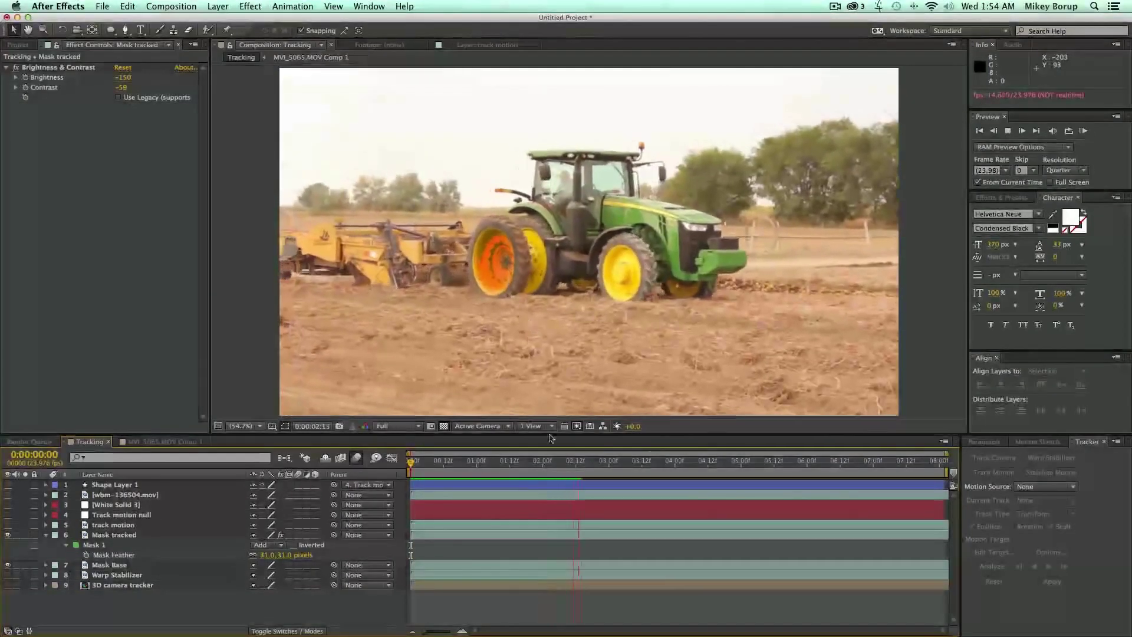
key("space")
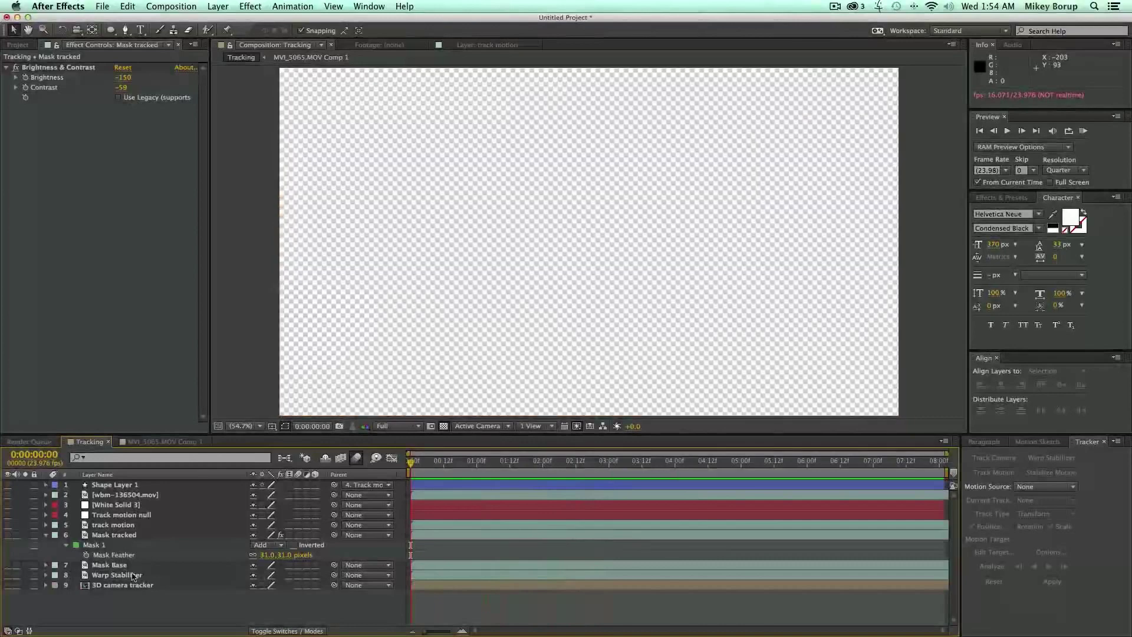
Show the Warp Stabilizer layer with the dog footage and stabilize it with the Warp Stabilizer
left_click(134, 576)
left_click(8, 575)
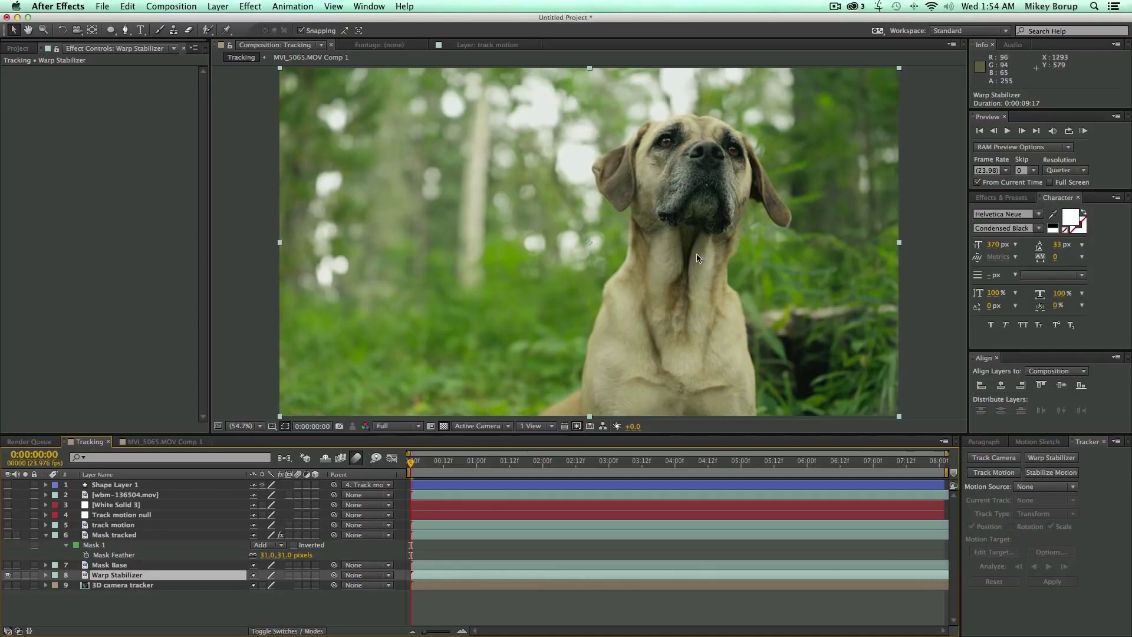
left_click(147, 599)
left_click(151, 577)
left_click(1052, 458)
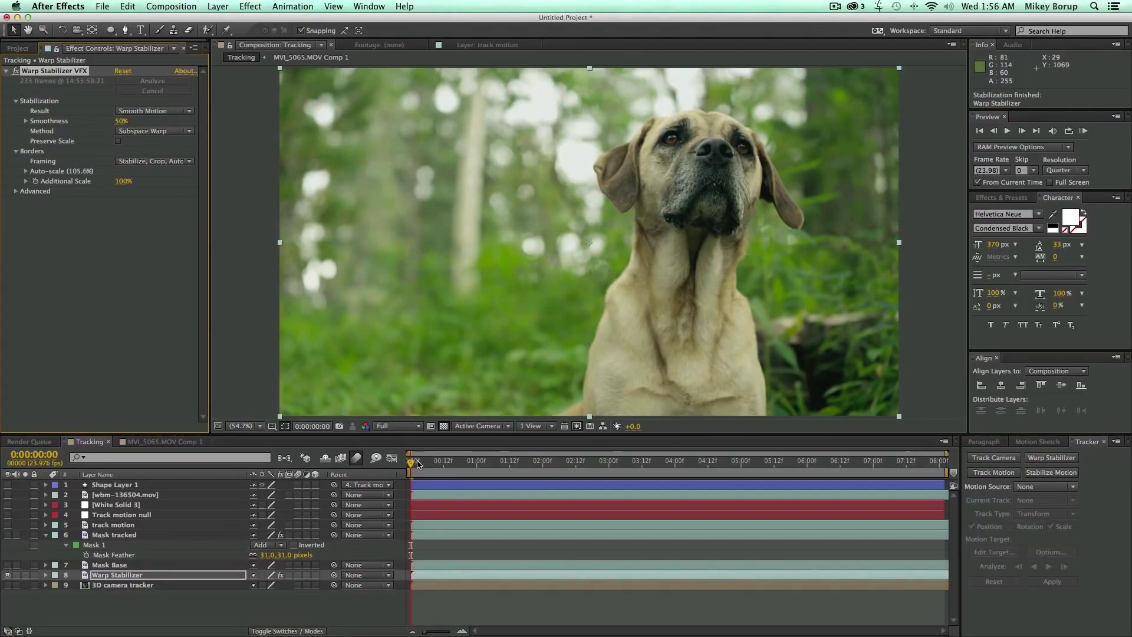
Preview the stabilized dog footage from the start of the composition and return to the first frame
key("space")
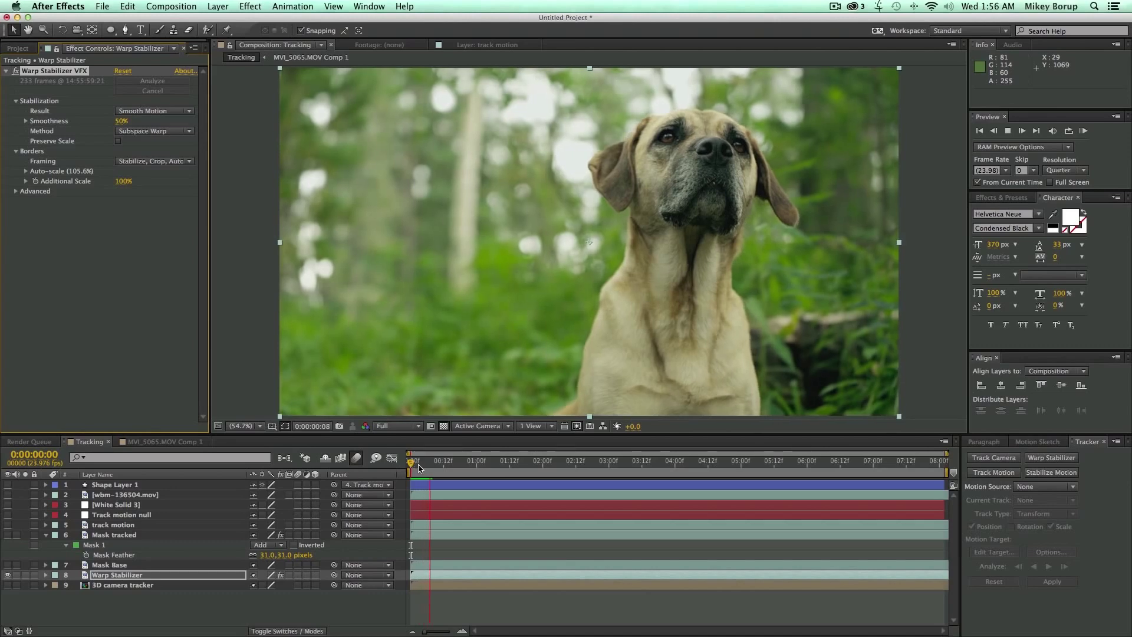
key("space")
key("KP_0")
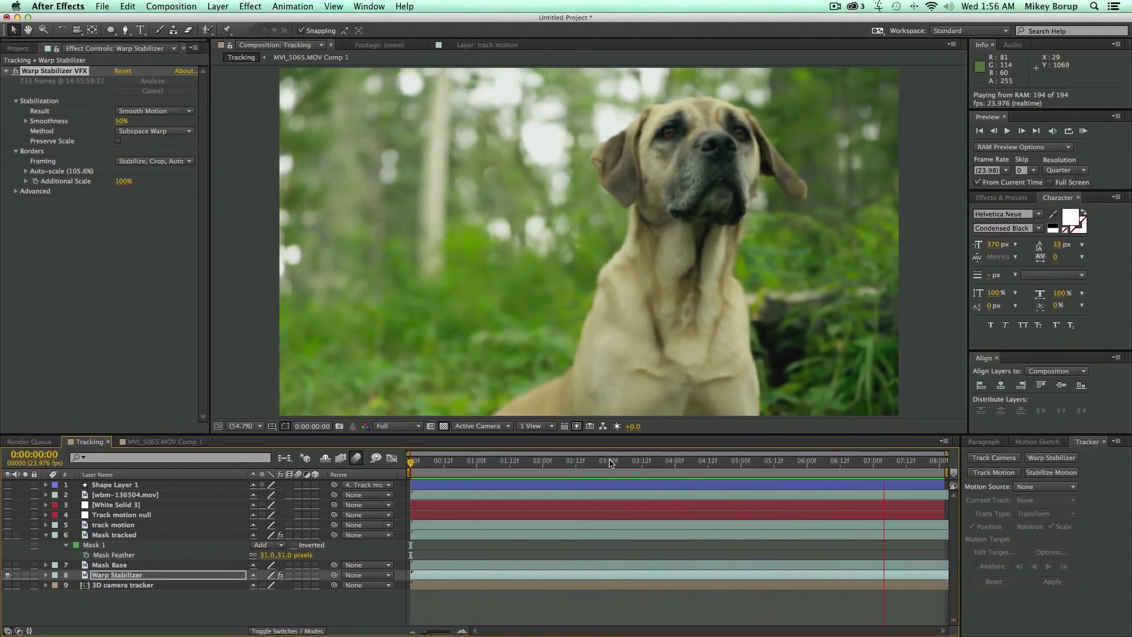
key("space")
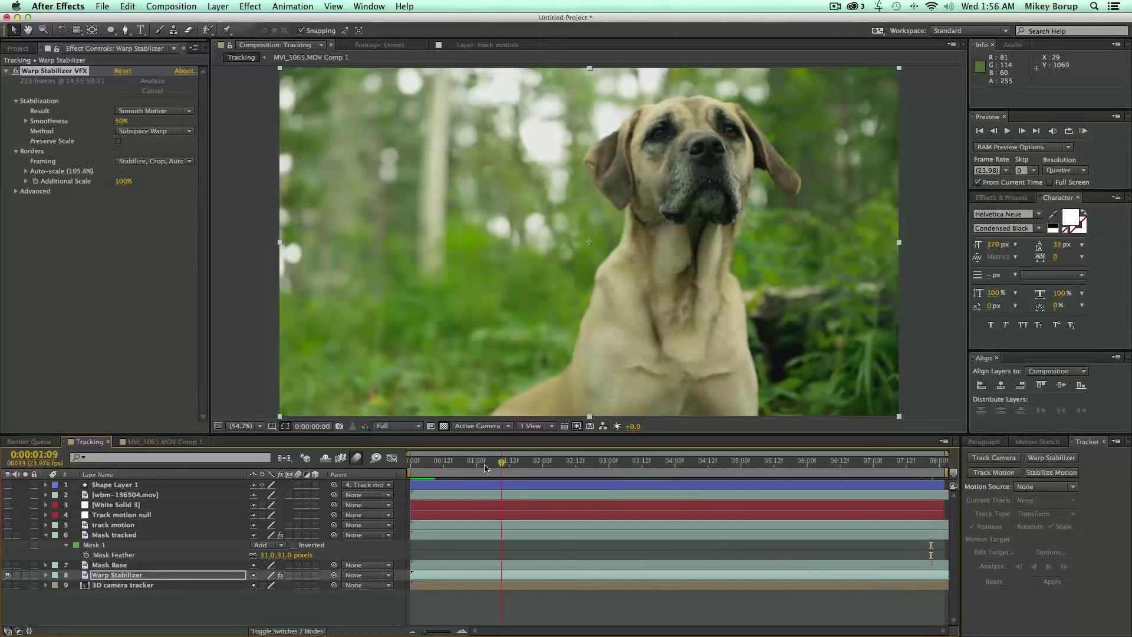
key("Home")
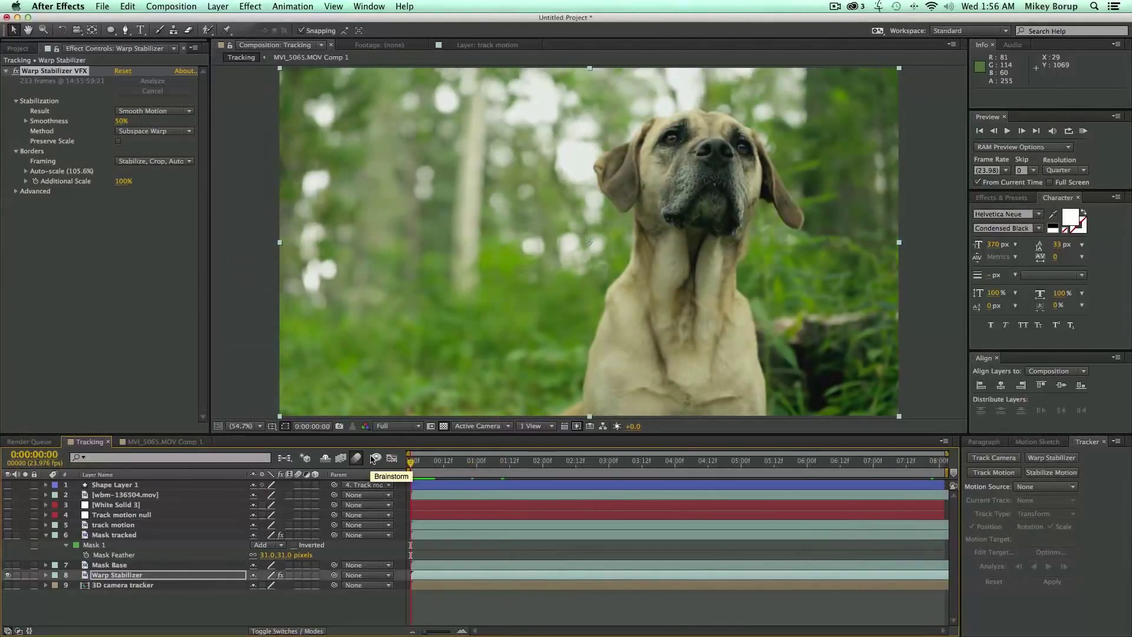
Duplicate the Warp Stabilizer layer and delete the Warp Stabilizer VFX effect from the copy
left_click(135, 576)
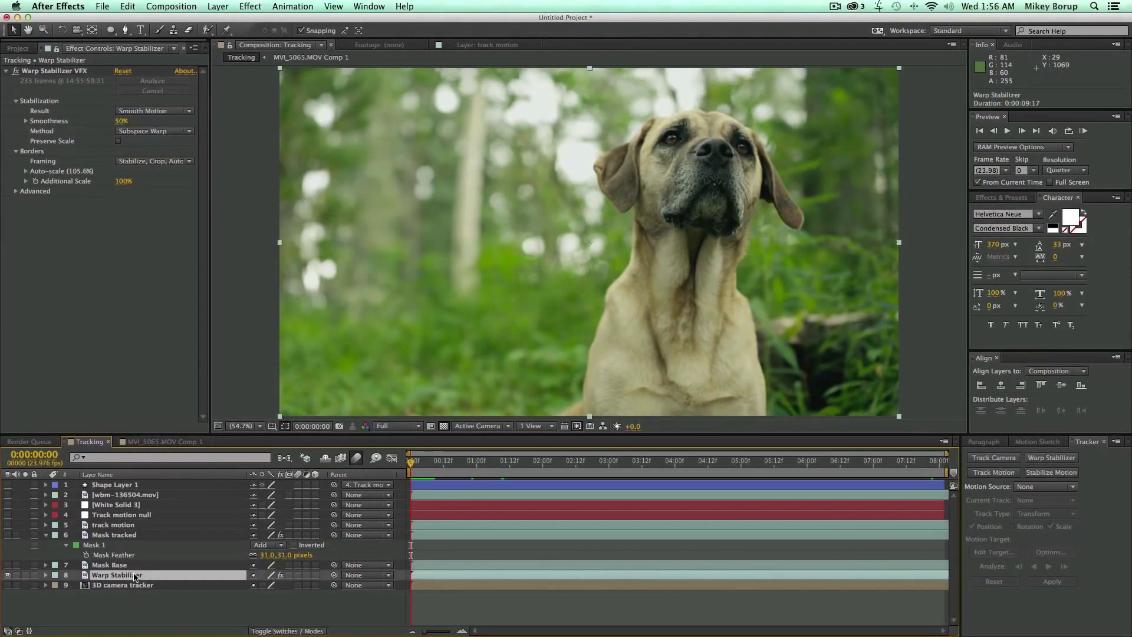
key("super+d")
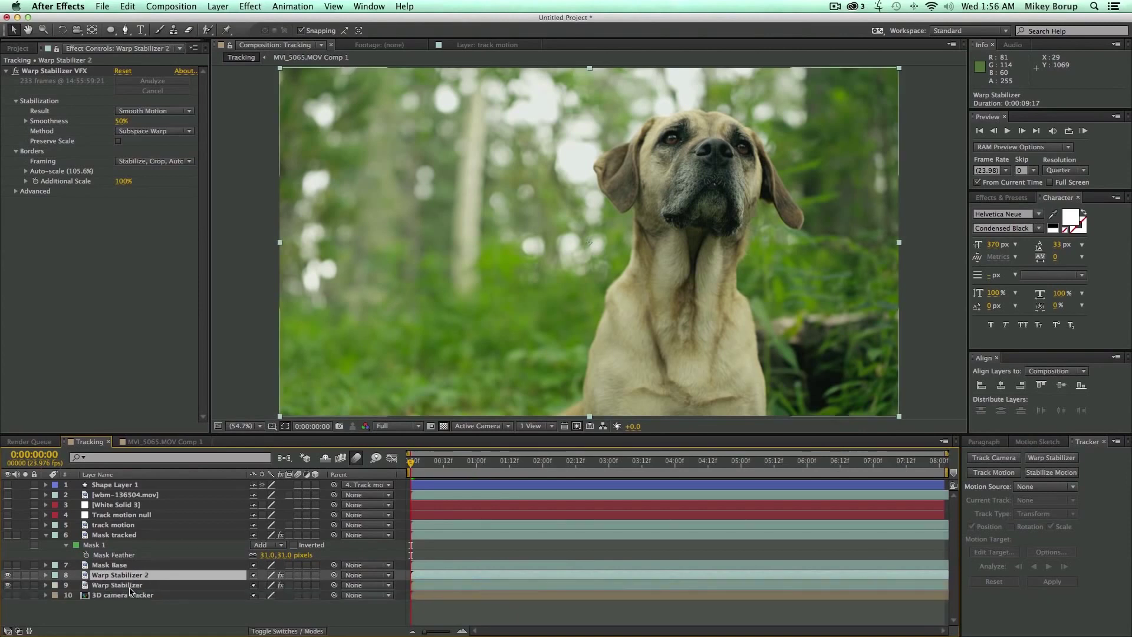
left_click(42, 71)
key("Delete")
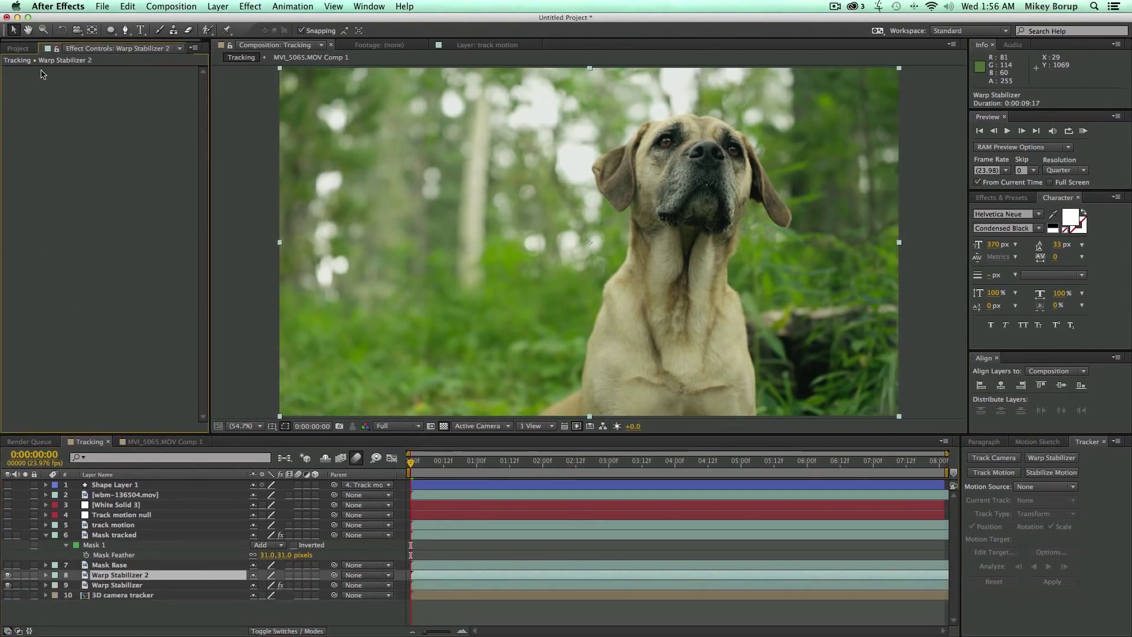
RAM preview the unstabilized copy of the dog footage to examine the original camera shake
left_click(458, 612)
key("KP_0")
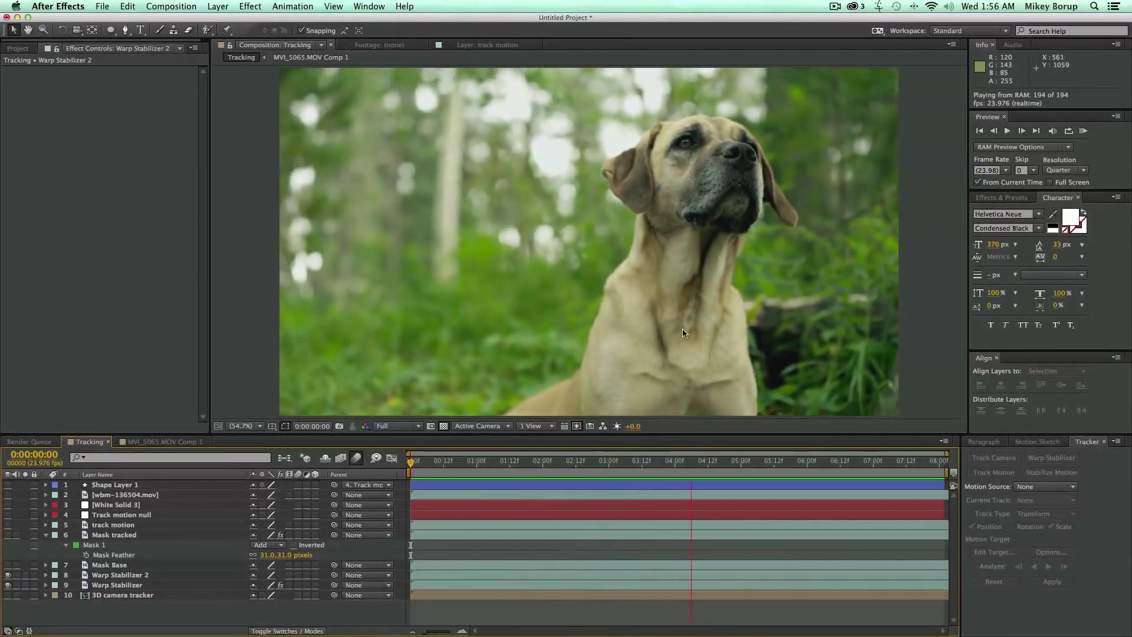
key("space")
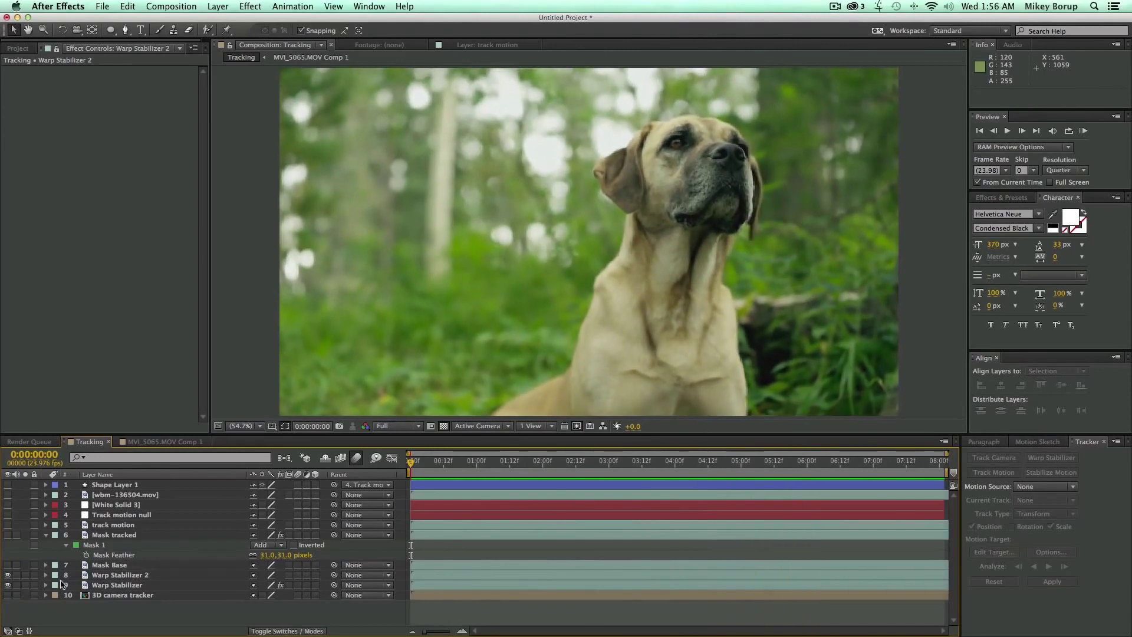
Hide the Warp Stabilizer 2 layer and play back the stabilized clip for comparison, ending on the first frame
left_click(8, 584)
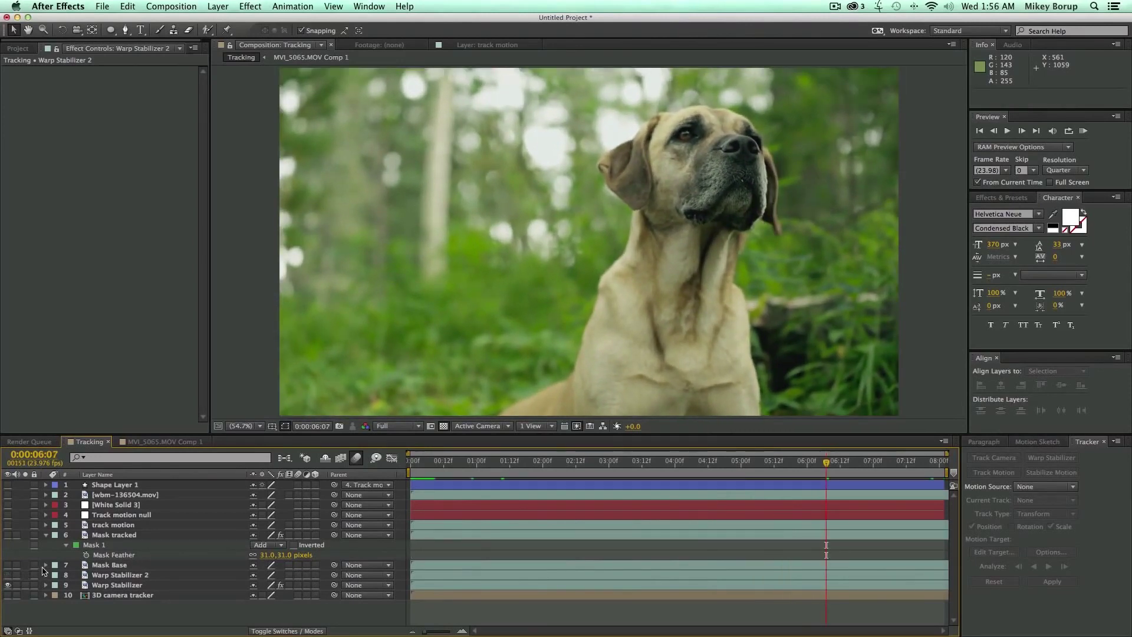
key("space")
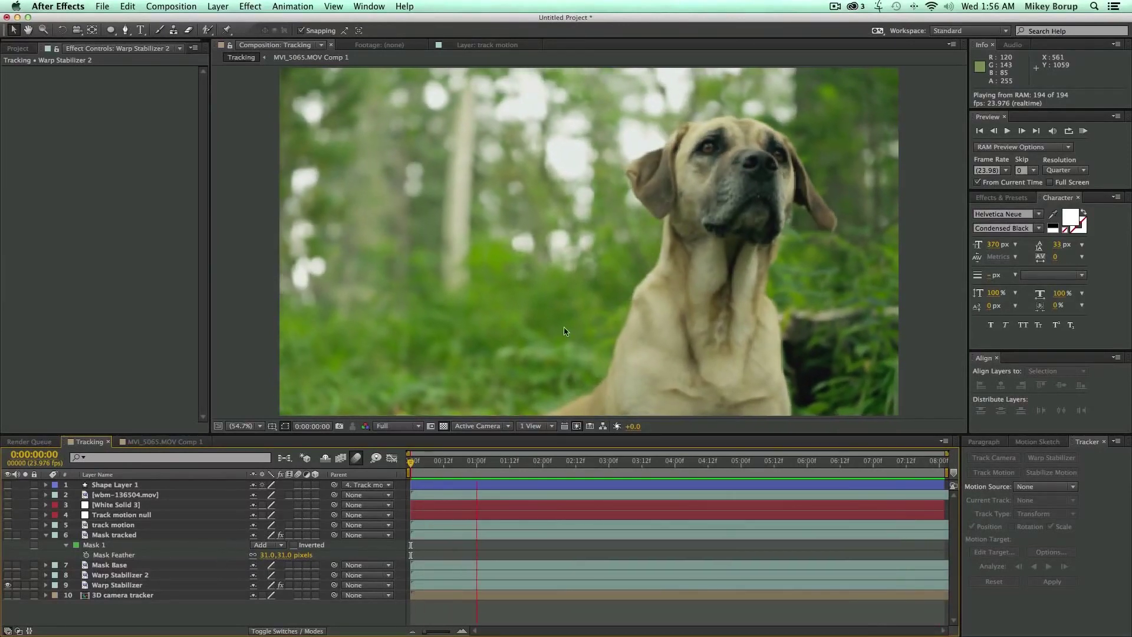
key("space")
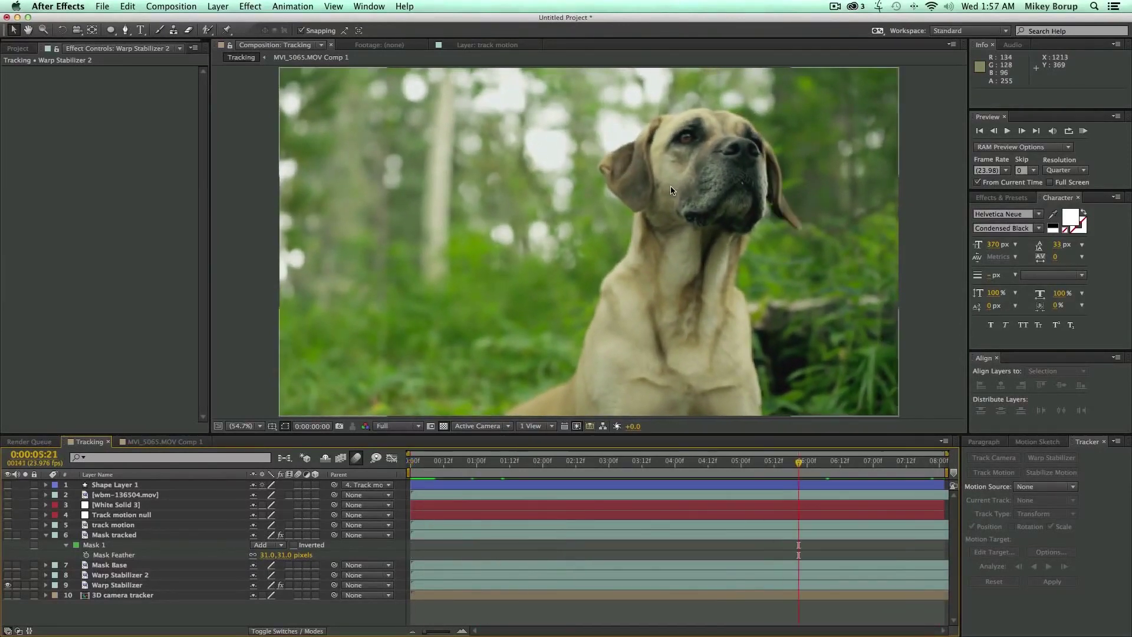
key("space")
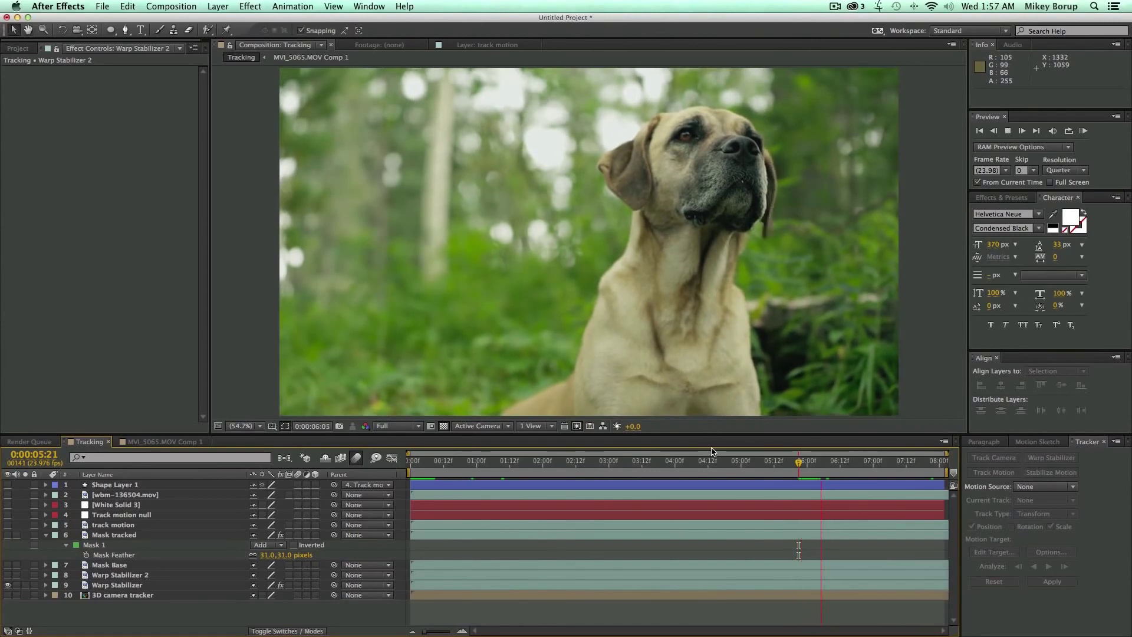
key("space")
left_click(534, 463)
key("space")
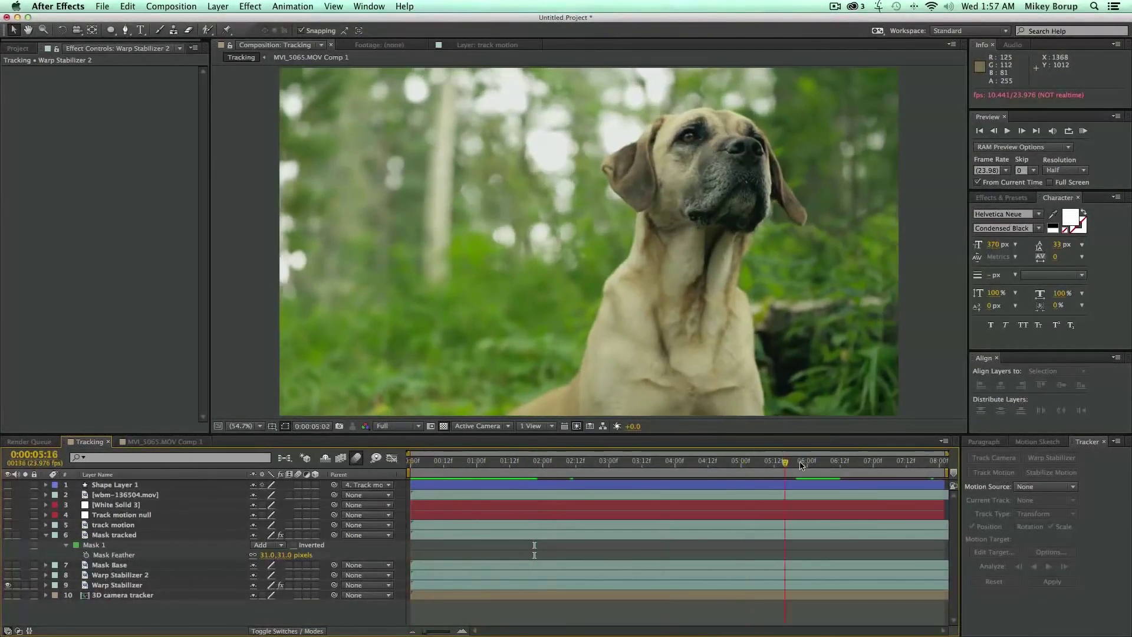
key("Home")
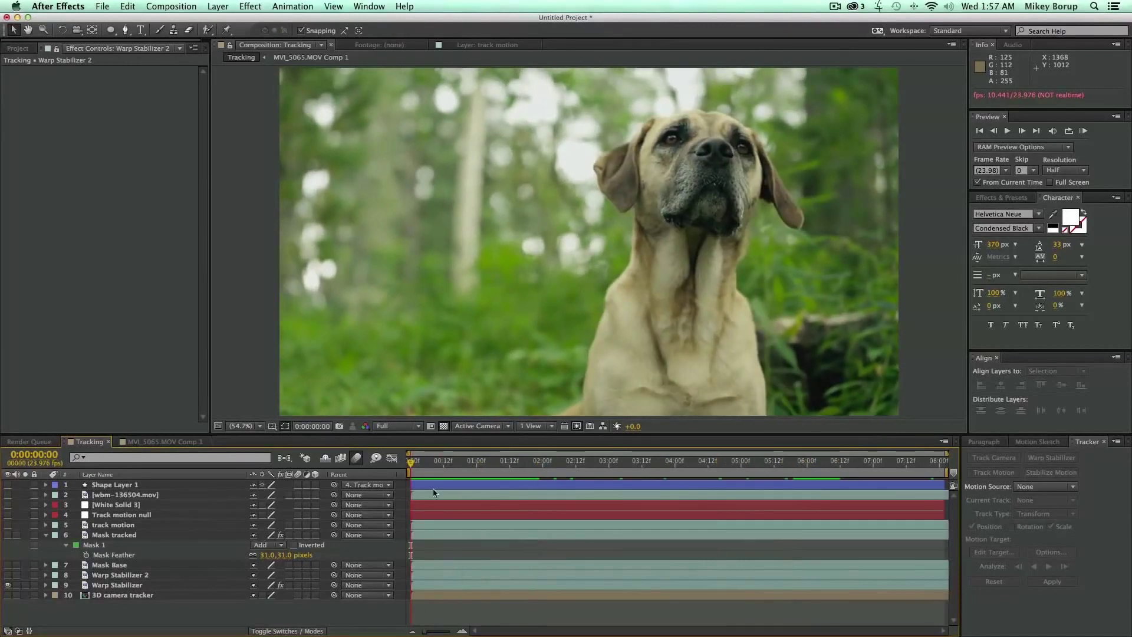
Set the Warp Stabilizer effect's result to No Motion on the stabilized layer and RAM preview the clip
left_click(128, 586)
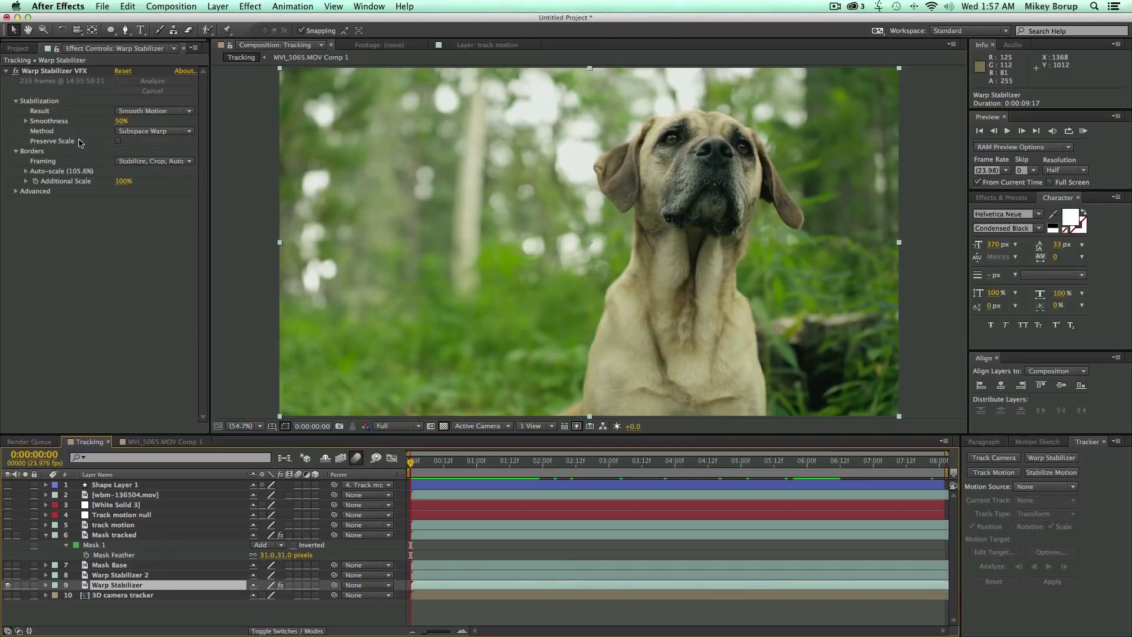
left_click(150, 132)
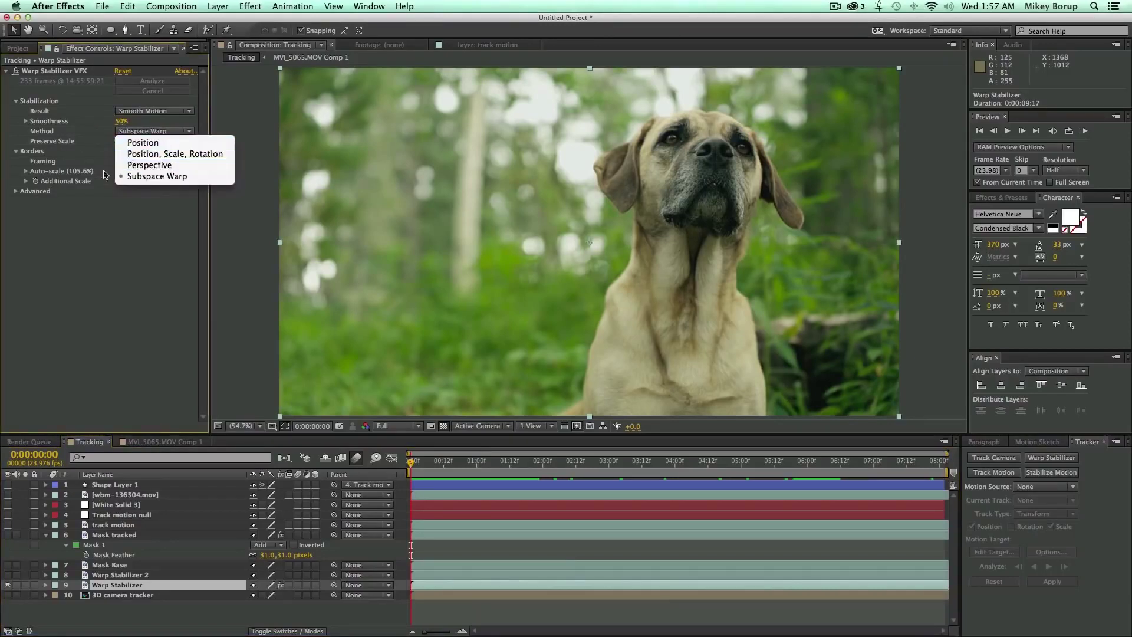
left_click(141, 198)
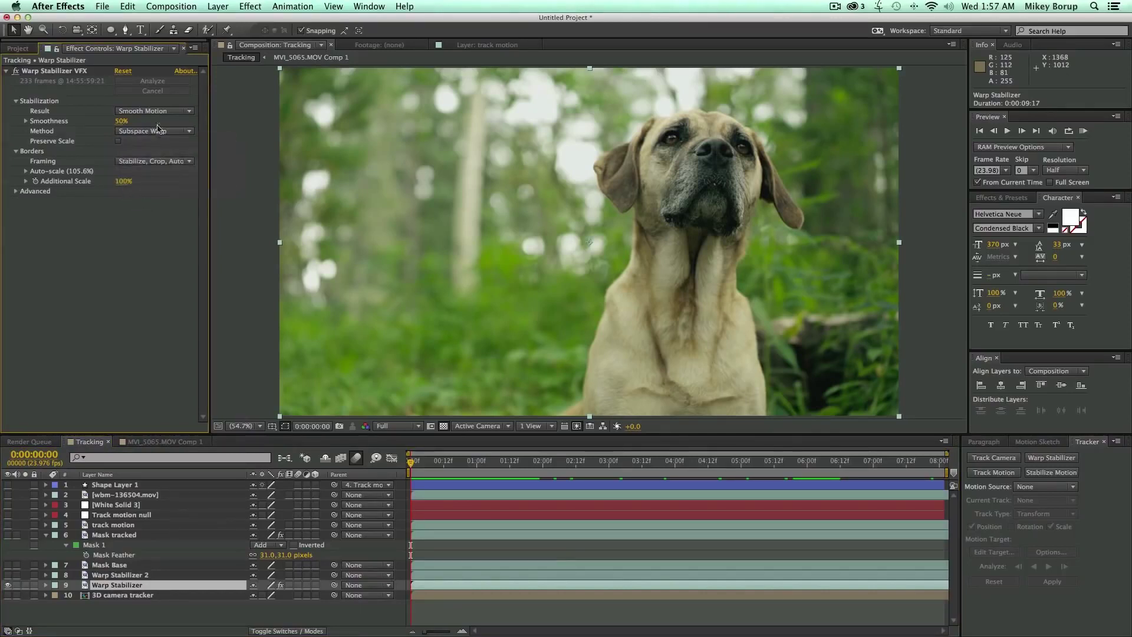
left_click(140, 112)
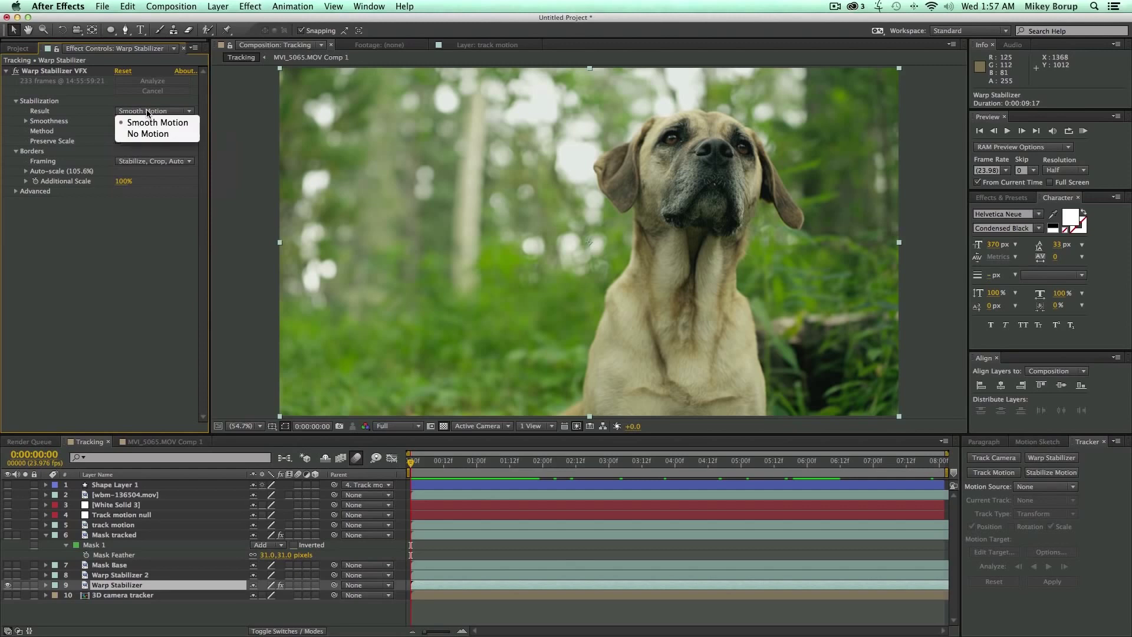
left_click(143, 135)
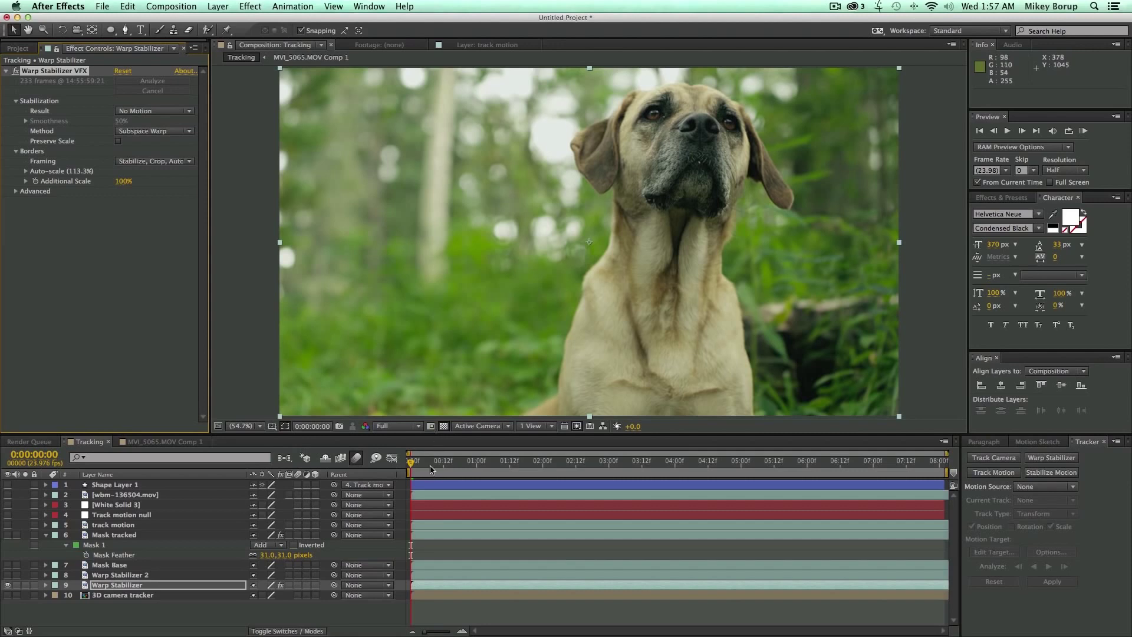
key("space")
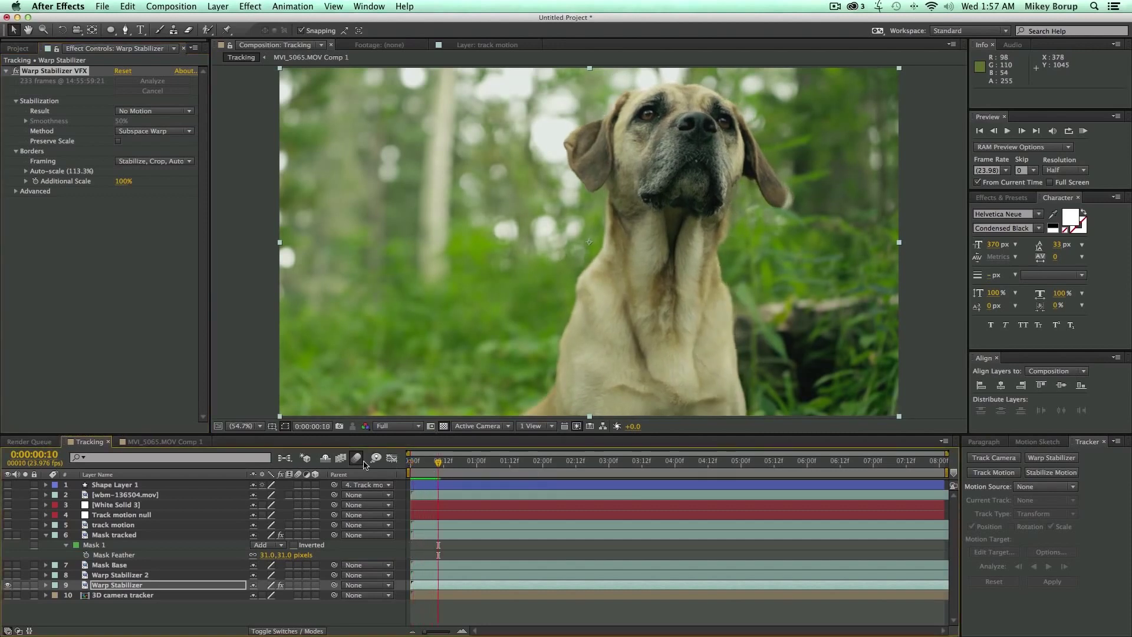
key("KP_0")
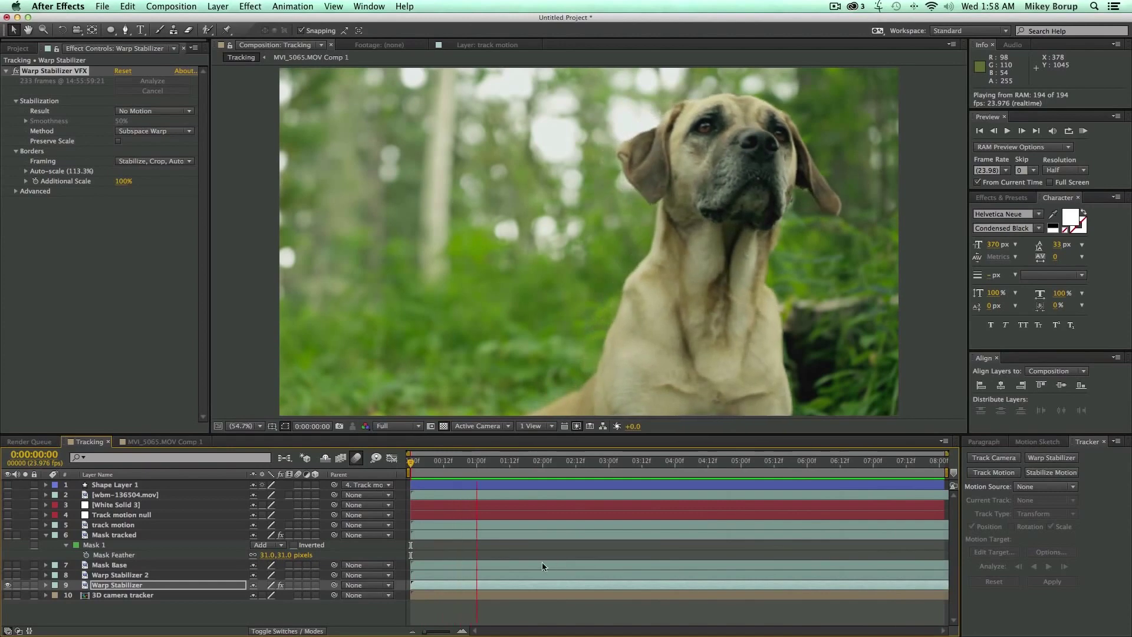
Hide the Warp Stabilizer layer, show the 3D camera tracker layer and go to the first frame
left_click(8, 585)
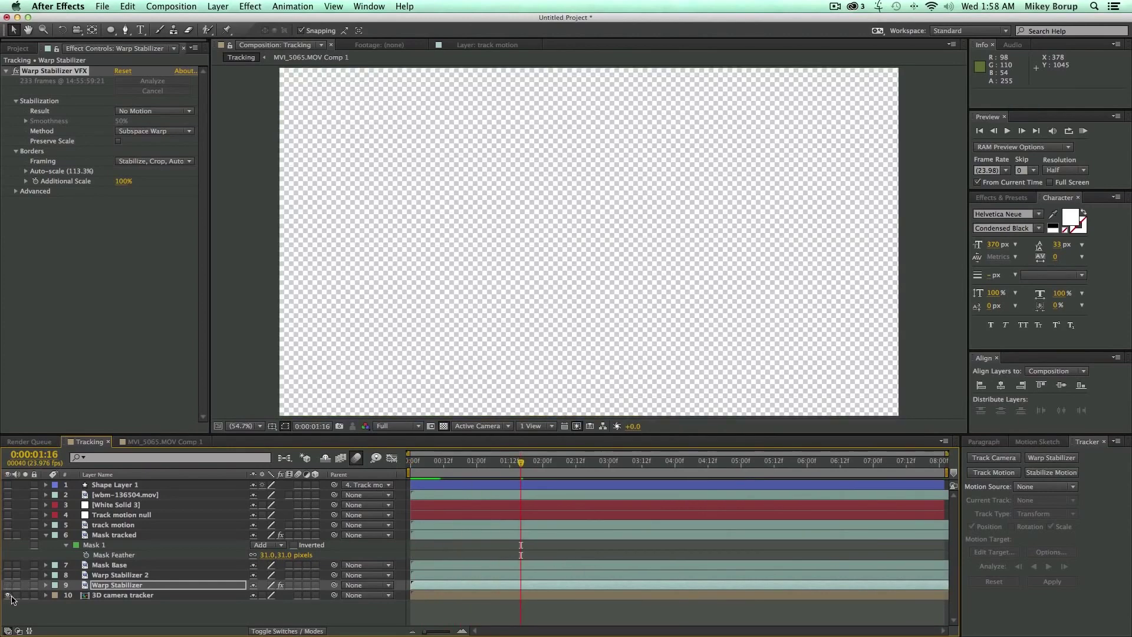
left_click(8, 595)
key("Home")
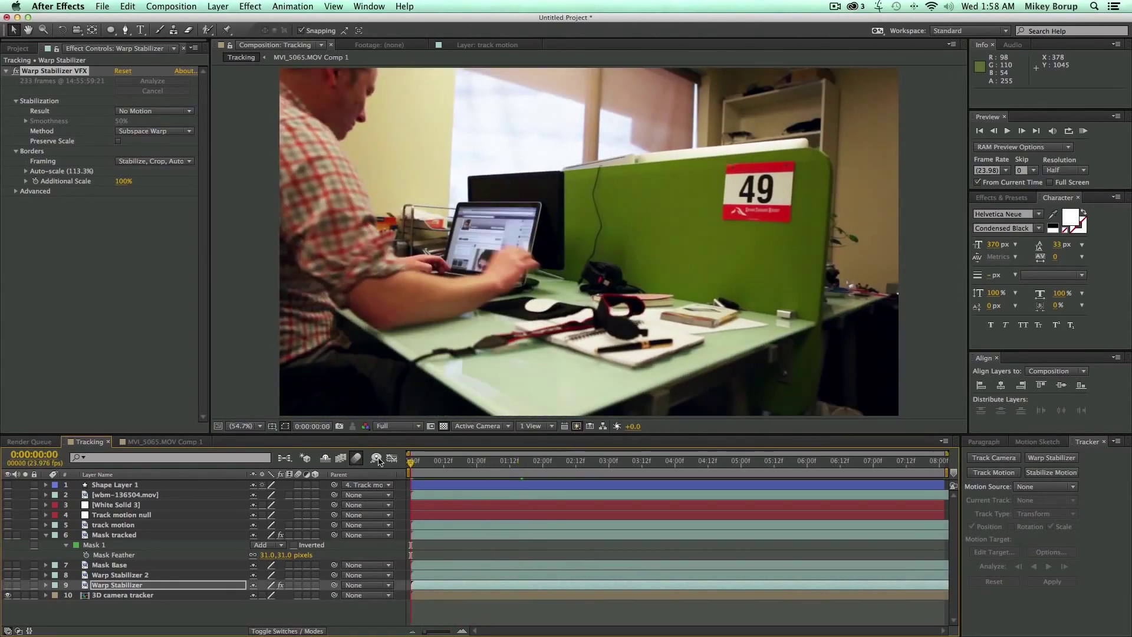
Preview the desk footage, return to the first frame and run Track Camera on the 3D camera tracker layer
key("space")
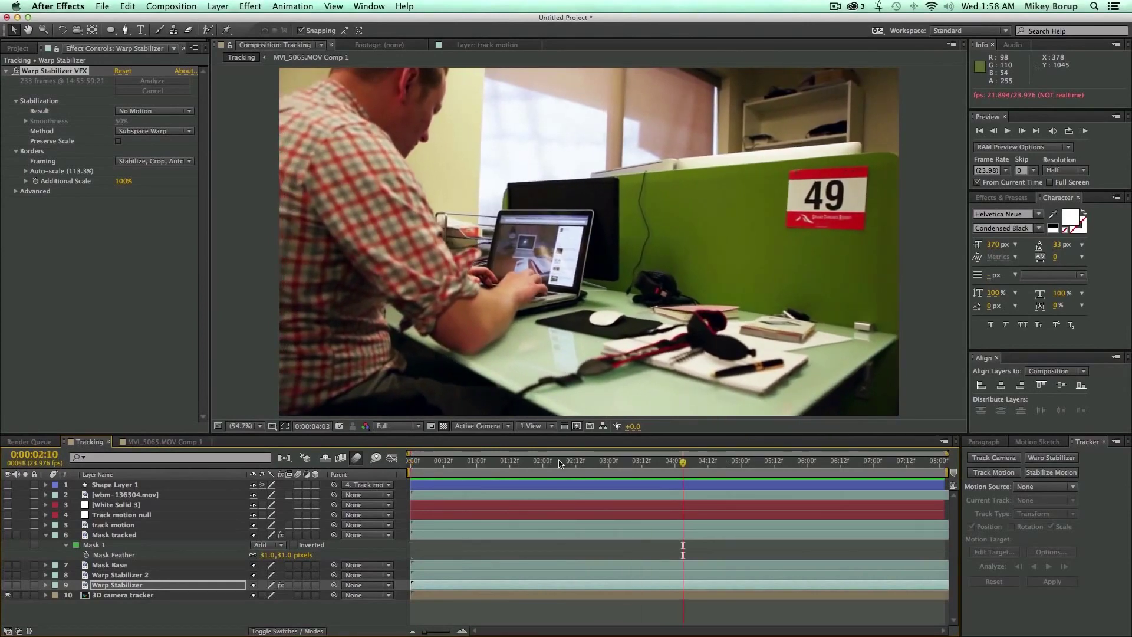
left_click(360, 459)
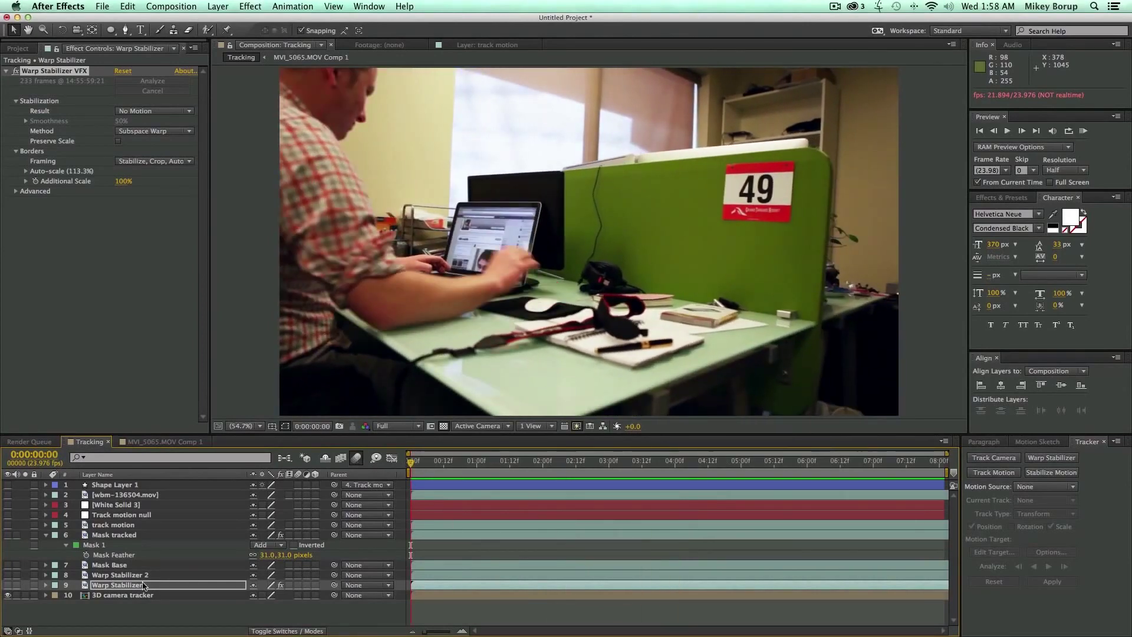
left_click(125, 596)
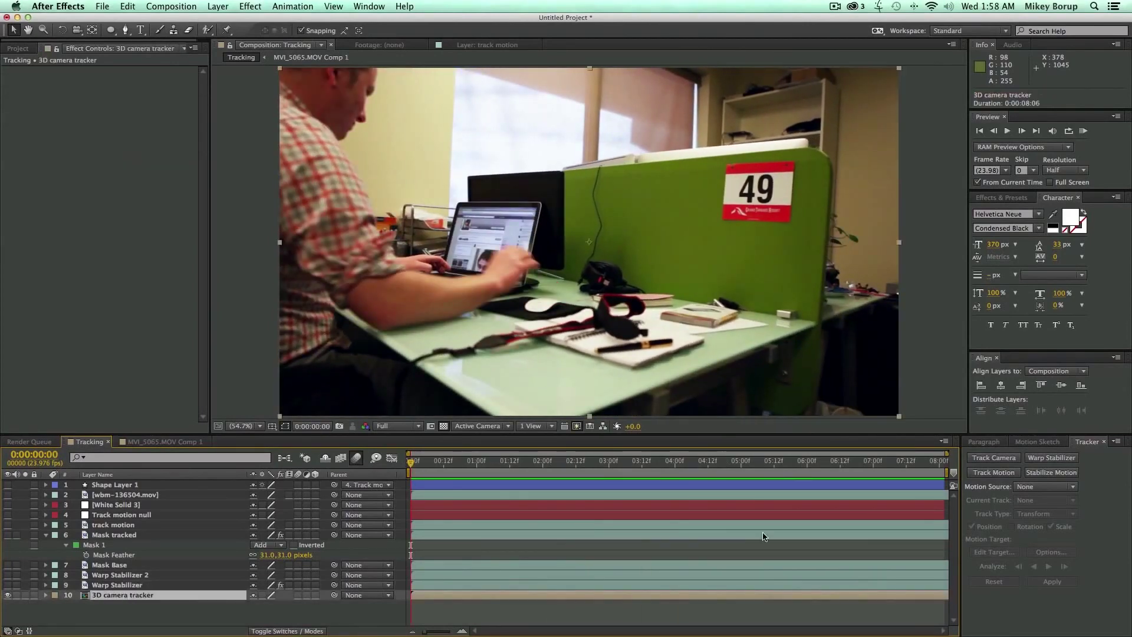
left_click(994, 458)
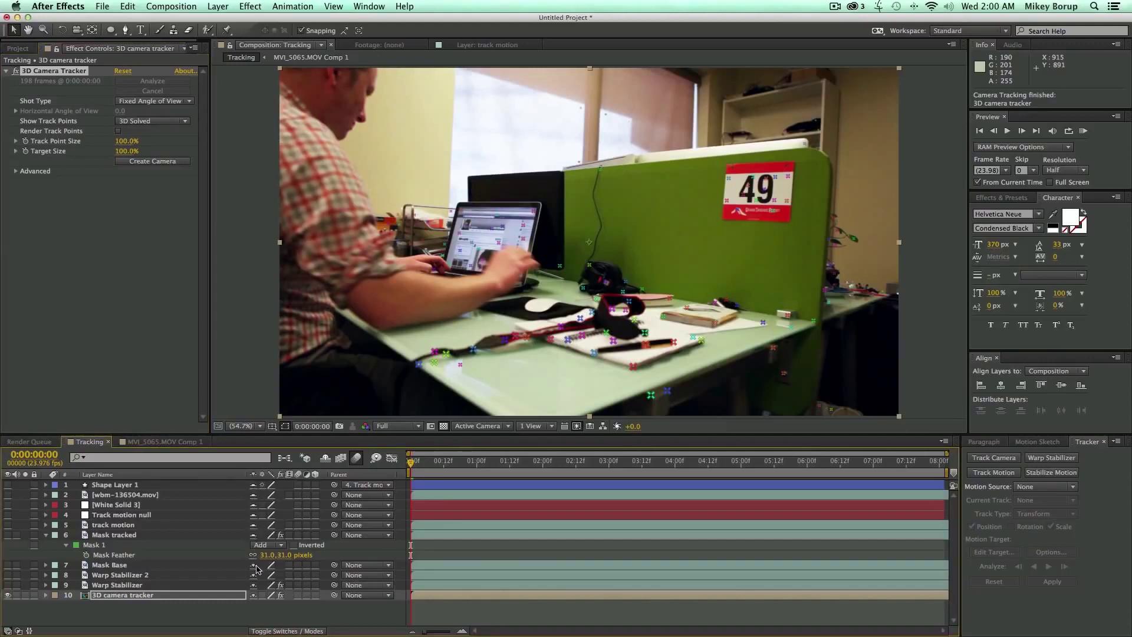
Hide the shy layers in the timeline so only the 3D camera tracker layer is listed
left_click(327, 460)
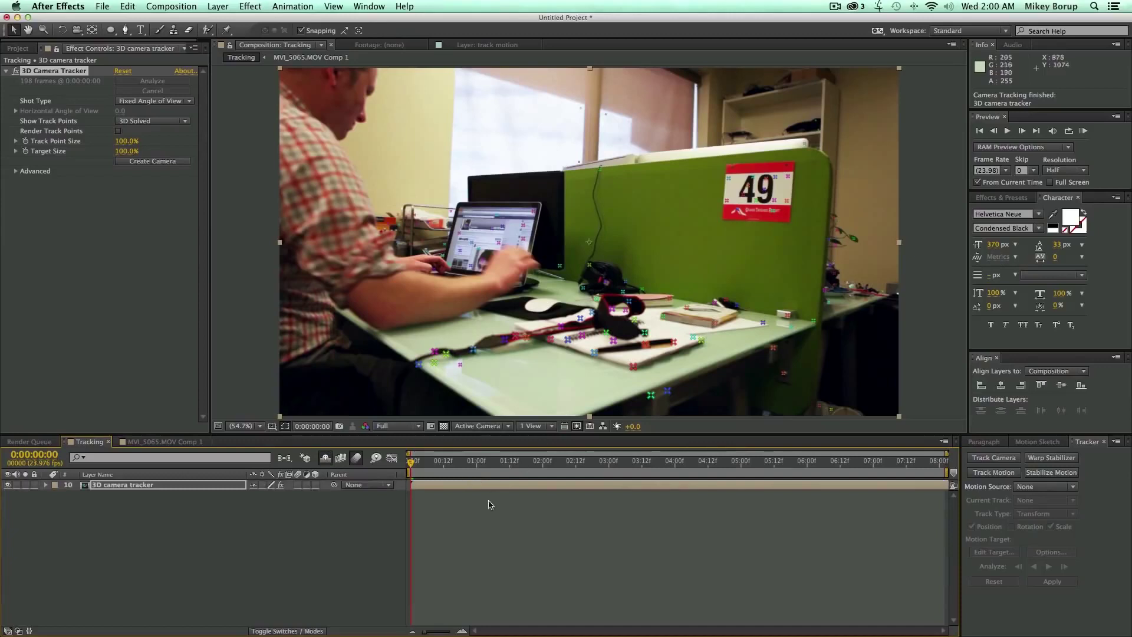
left_click(326, 460)
left_click(326, 459)
left_click(326, 460)
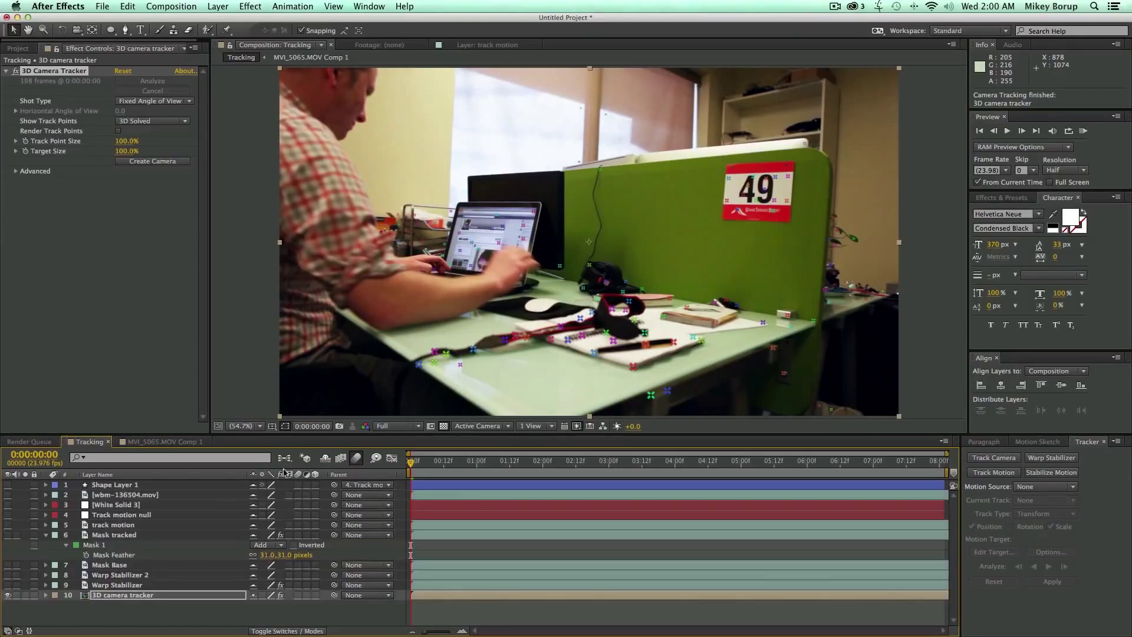
left_click(325, 461)
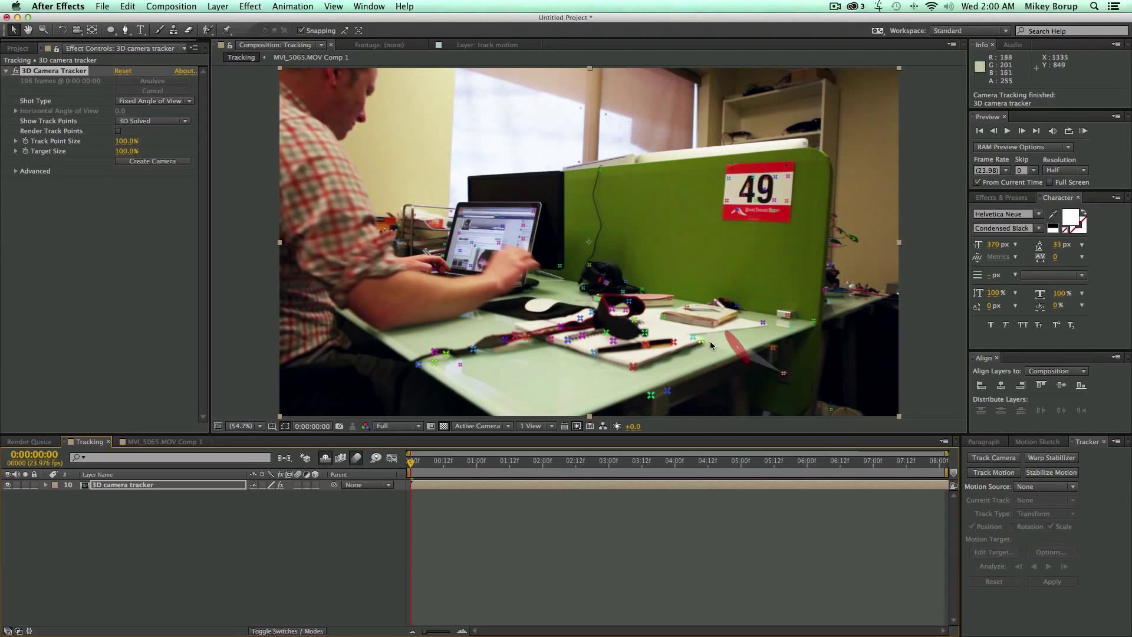
Go to 0:00:06:15 and delete the large group of track points covering the man's plaid shirt
left_click_drag(437, 468, 846, 507)
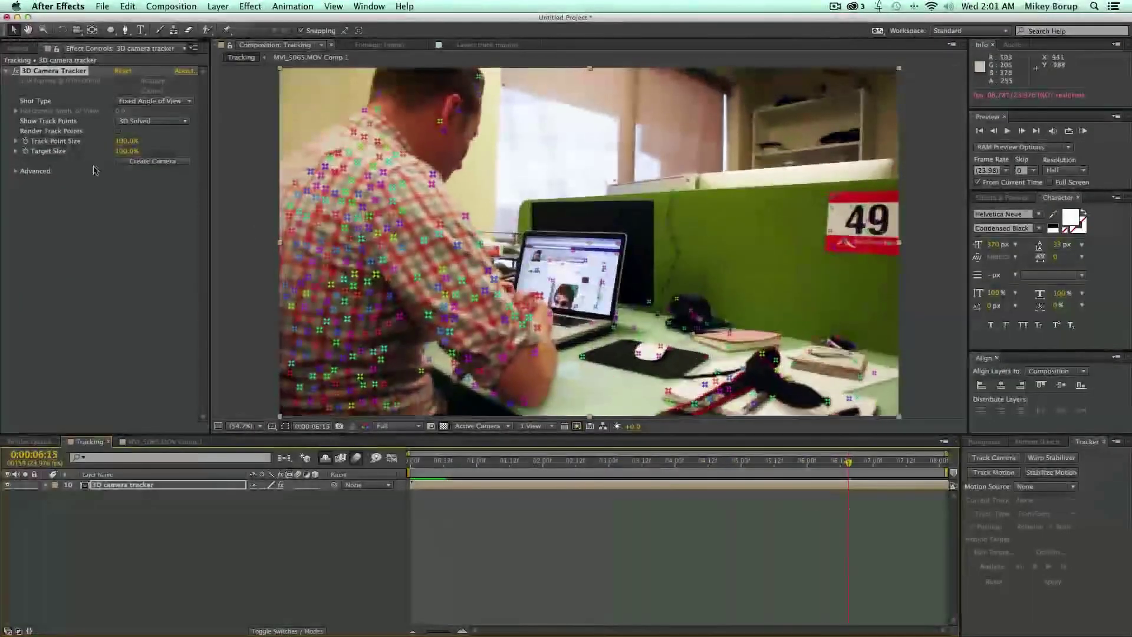
mouse_move(454, 401)
left_mouse_down()
mouse_move(519, 277)
mouse_move(367, 98)
mouse_move(398, 110)
mouse_move(463, 189)
mouse_move(516, 325)
mouse_move(472, 405)
mouse_move(273, 321)
mouse_move(323, 182)
mouse_move(364, 311)
mouse_move(425, 237)
left_mouse_up()
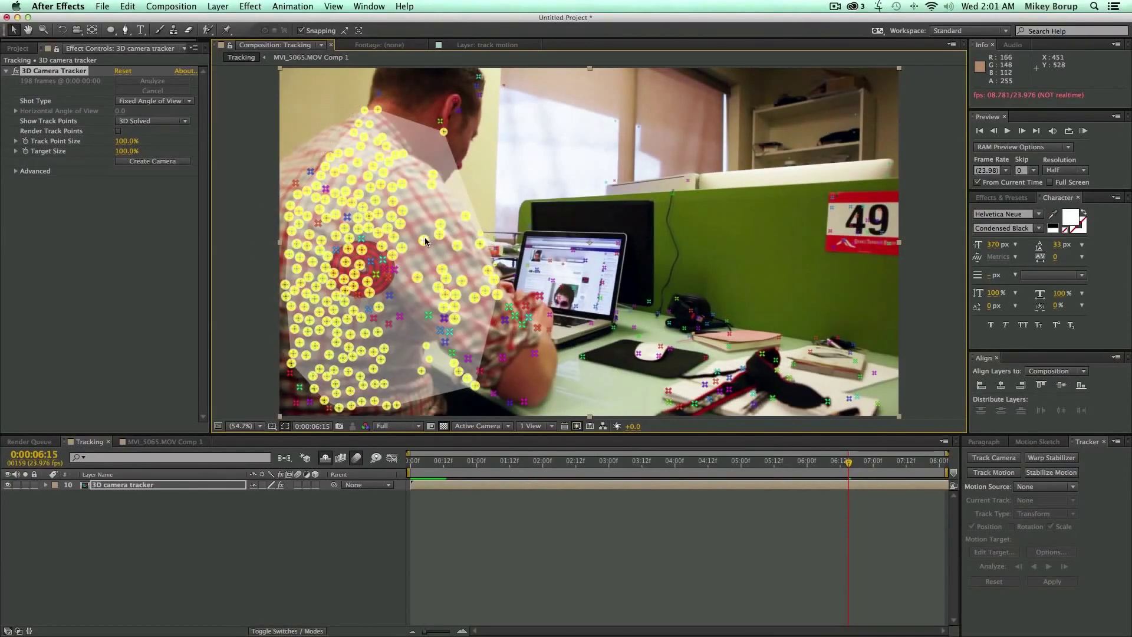
key("Delete")
mouse_move(426, 354)
left_mouse_down()
mouse_move(280, 156)
mouse_move(304, 145)
mouse_move(356, 188)
mouse_move(425, 257)
mouse_move(502, 391)
mouse_move(525, 416)
left_mouse_up()
key("Delete")
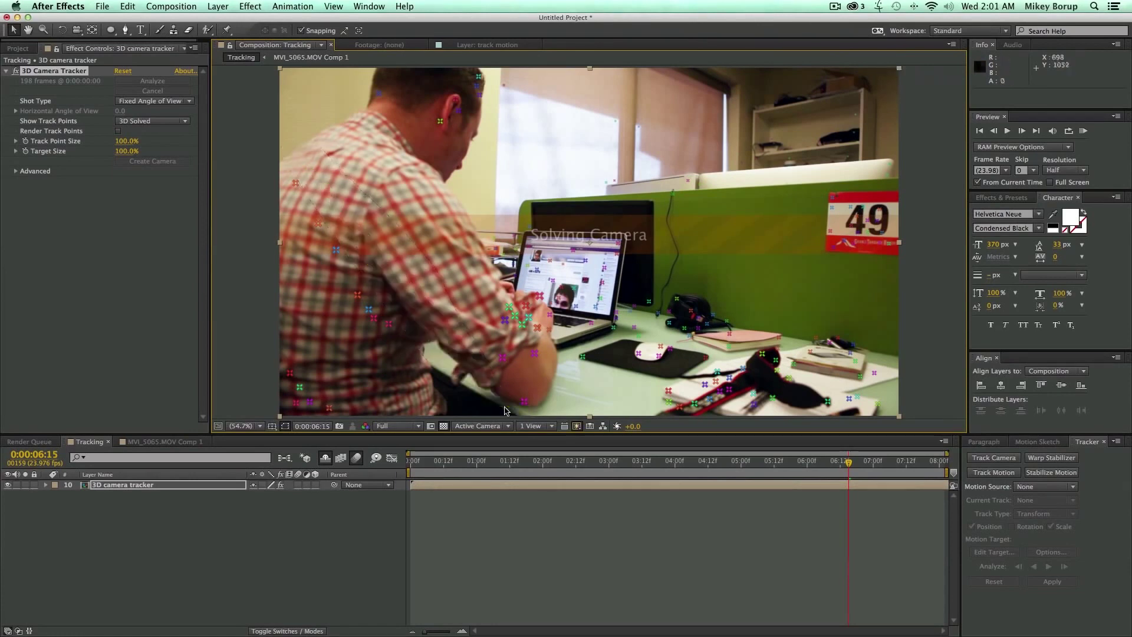
Delete the remaining track points scattered over the man's lower back, arm and head at this frame
mouse_move(451, 383)
left_mouse_down()
mouse_move(287, 197)
mouse_move(292, 153)
mouse_move(335, 195)
mouse_move(379, 275)
mouse_move(348, 406)
left_mouse_up()
key("Delete")
mouse_move(273, 341)
left_mouse_down()
mouse_move(354, 421)
mouse_move(361, 370)
left_mouse_up()
key("Delete")
mouse_move(544, 411)
left_mouse_down()
mouse_move(457, 326)
mouse_move(513, 289)
mouse_move(539, 310)
mouse_move(535, 412)
mouse_move(507, 419)
mouse_move(494, 389)
left_mouse_up()
key("Delete")
mouse_move(489, 156)
left_mouse_down()
mouse_move(362, 45)
mouse_move(486, 119)
mouse_move(474, 137)
left_mouse_up()
key("Delete")
Check 0:00:02:06 and another frame and delete the track points left on the man
mouse_move(690, 463)
left_mouse_down()
mouse_move(417, 472)
mouse_move(559, 479)
left_mouse_up()
mouse_move(393, 386)
left_mouse_down()
mouse_move(279, 353)
mouse_move(231, 169)
mouse_move(303, 109)
mouse_move(412, 177)
mouse_move(409, 255)
mouse_move(433, 276)
mouse_move(401, 231)
left_mouse_up()
key("Delete")
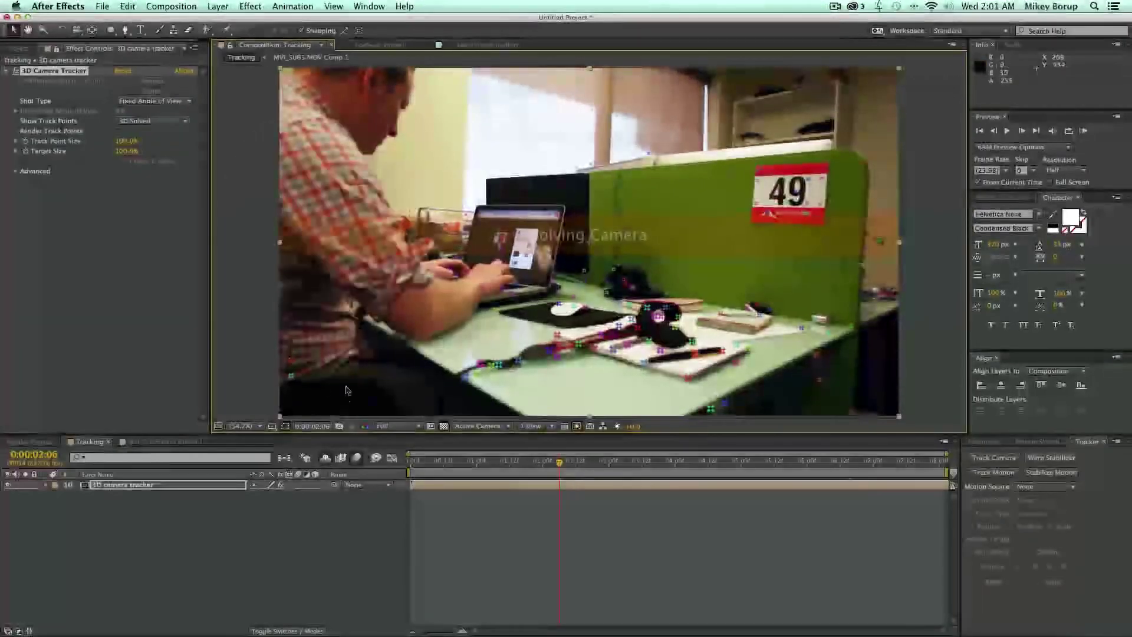
left_click_drag(487, 463, 722, 470)
mouse_move(286, 366)
left_mouse_down()
mouse_move(383, 425)
mouse_move(407, 396)
left_mouse_up()
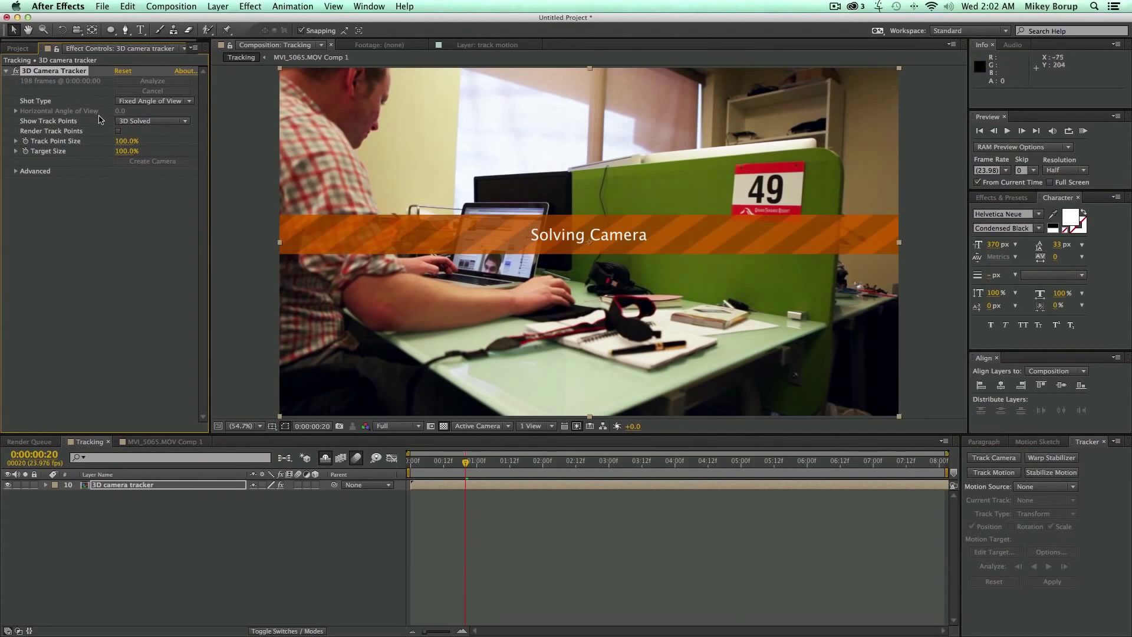
Return to the first frame and create a camera from the 3D Camera Tracker solve
left_click(156, 102)
left_click(114, 251)
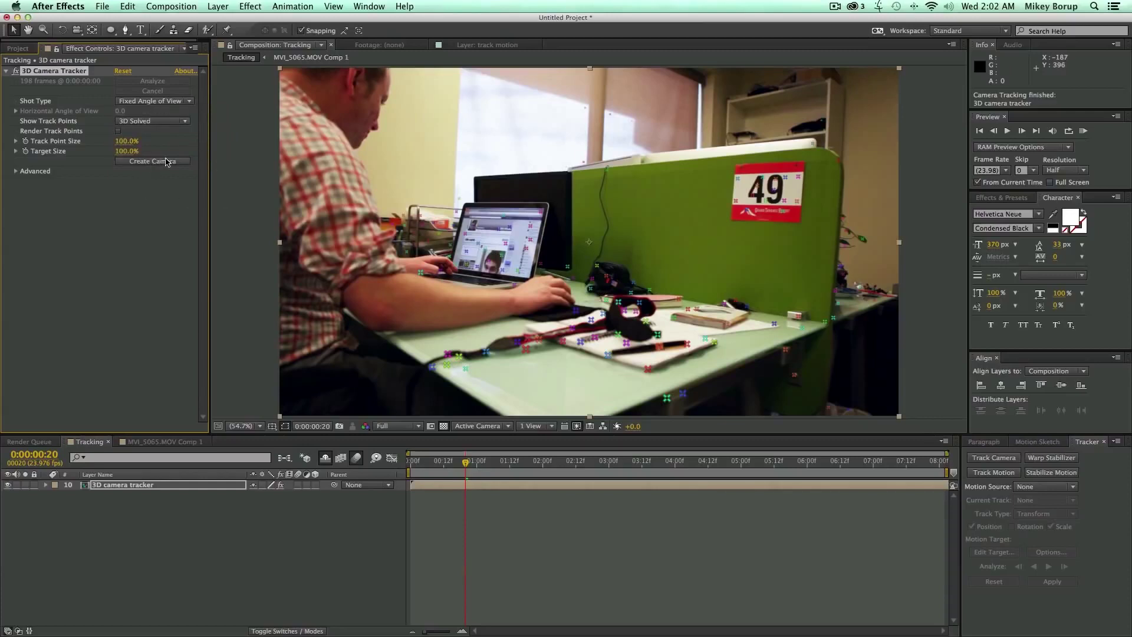
left_click_drag(466, 462, 277, 472)
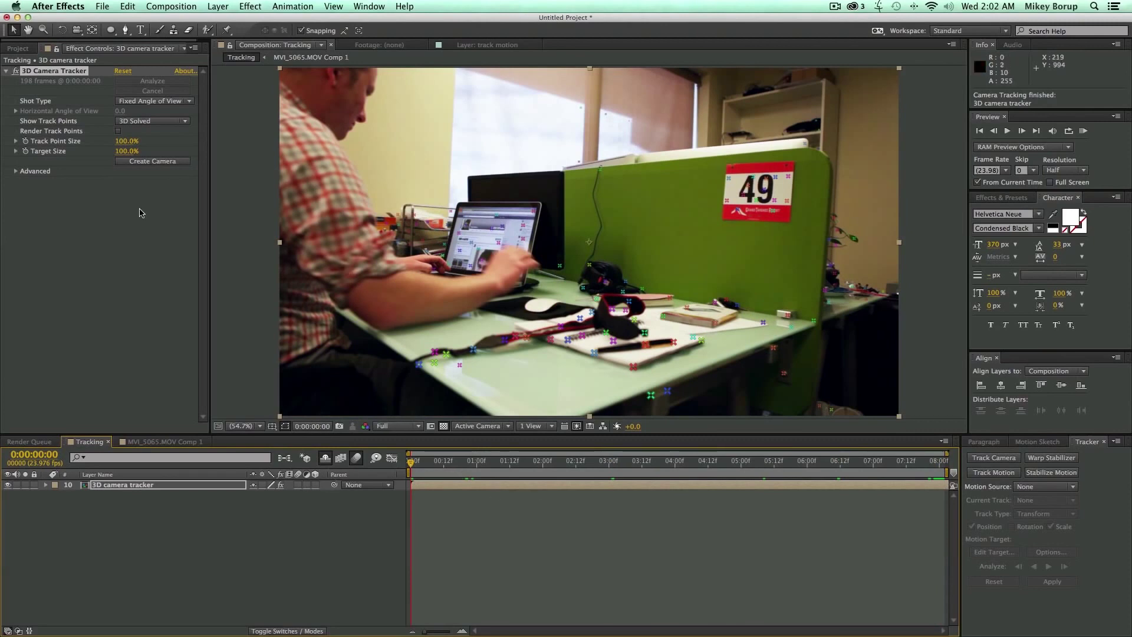
left_click(149, 161)
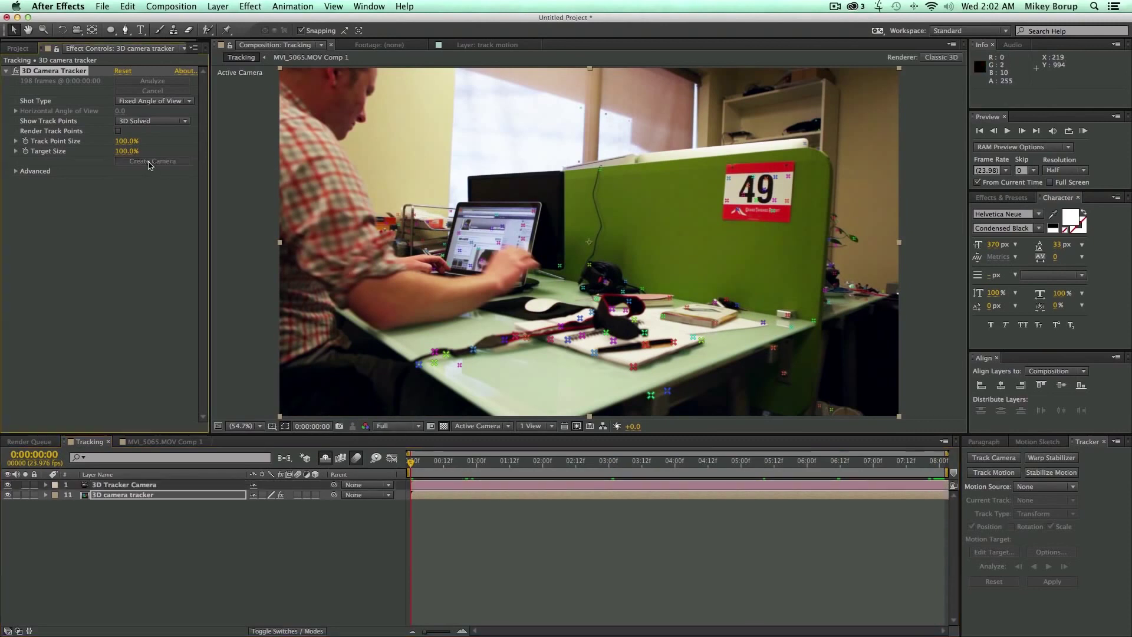
left_click_drag(435, 470, 390, 481)
left_click(492, 548)
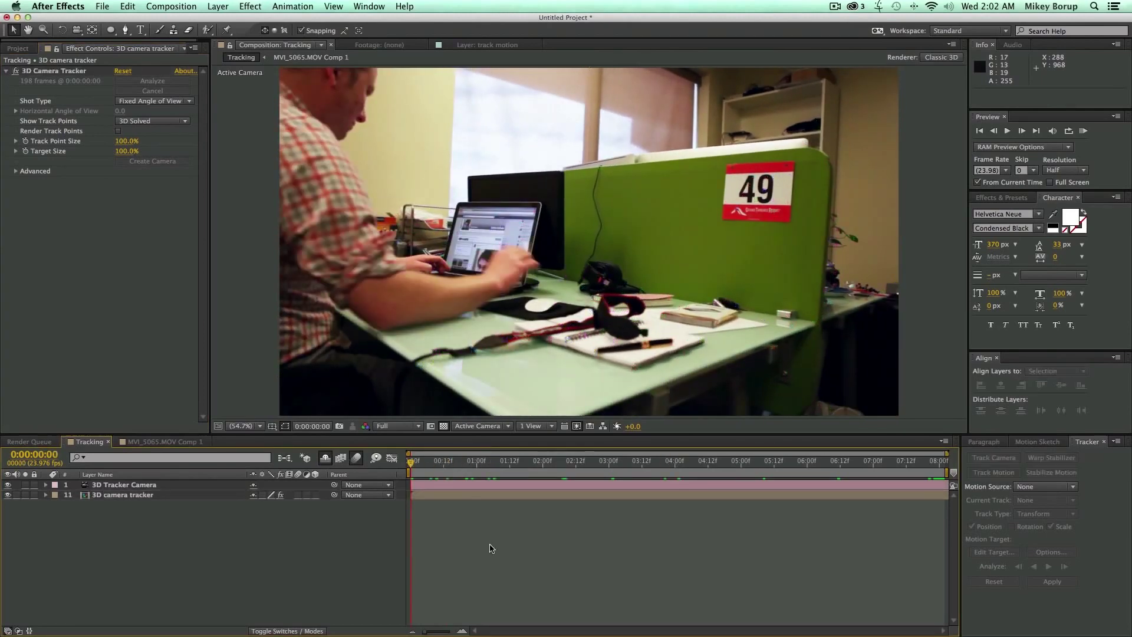
Show the 3D Camera Tracker's track points and create a text layer at the point beside the books on the desk
left_click(498, 495)
left_click(66, 71)
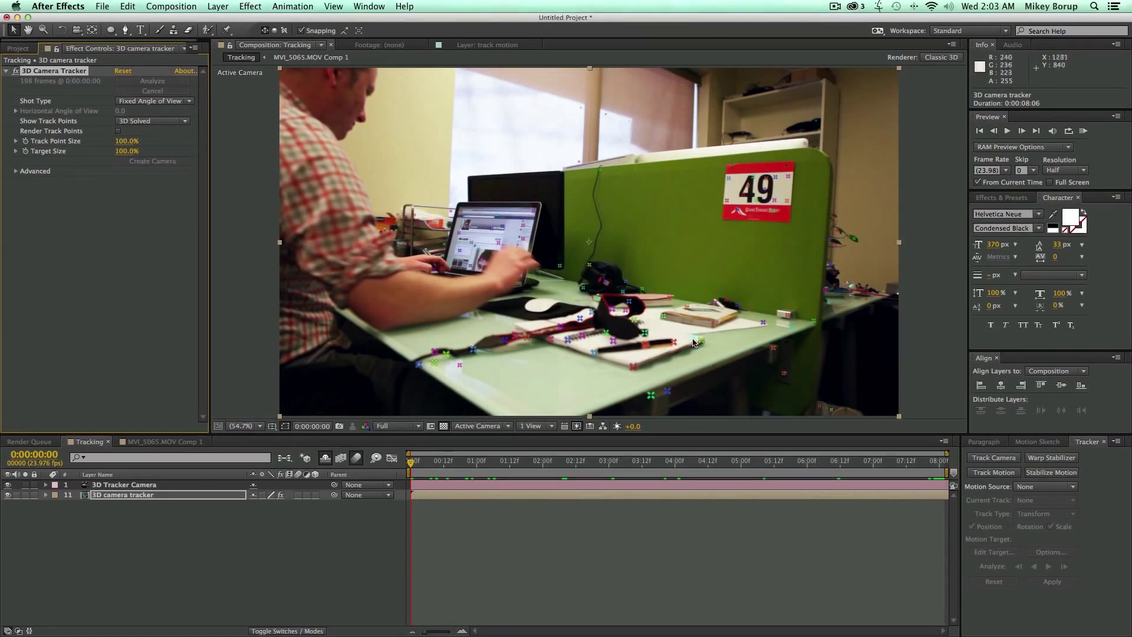
right_click(663, 318)
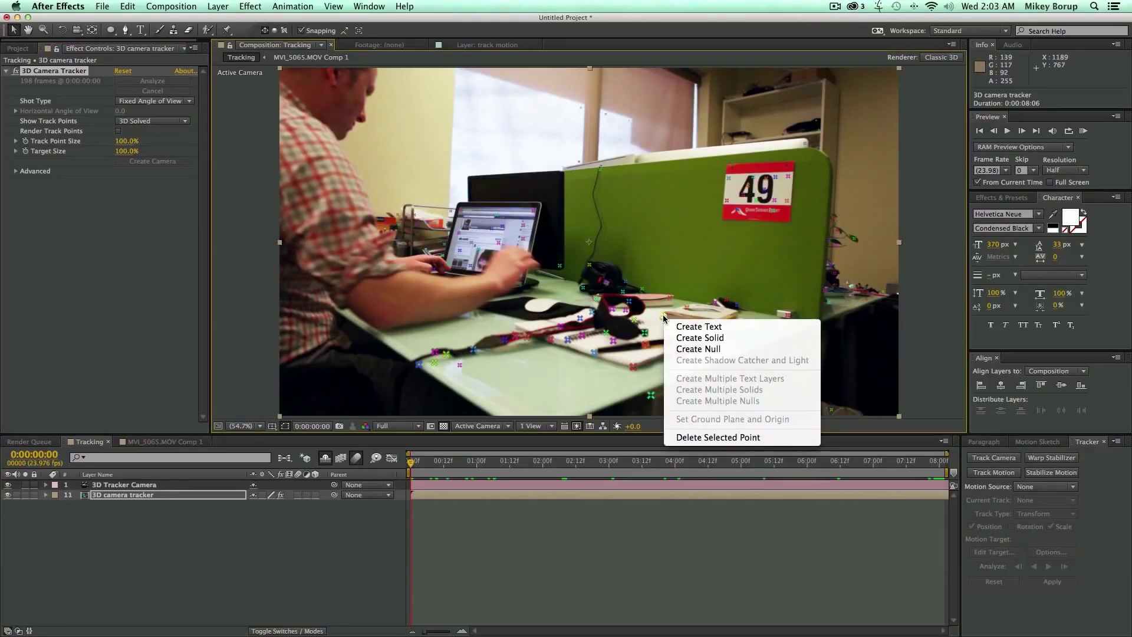
left_click(704, 327)
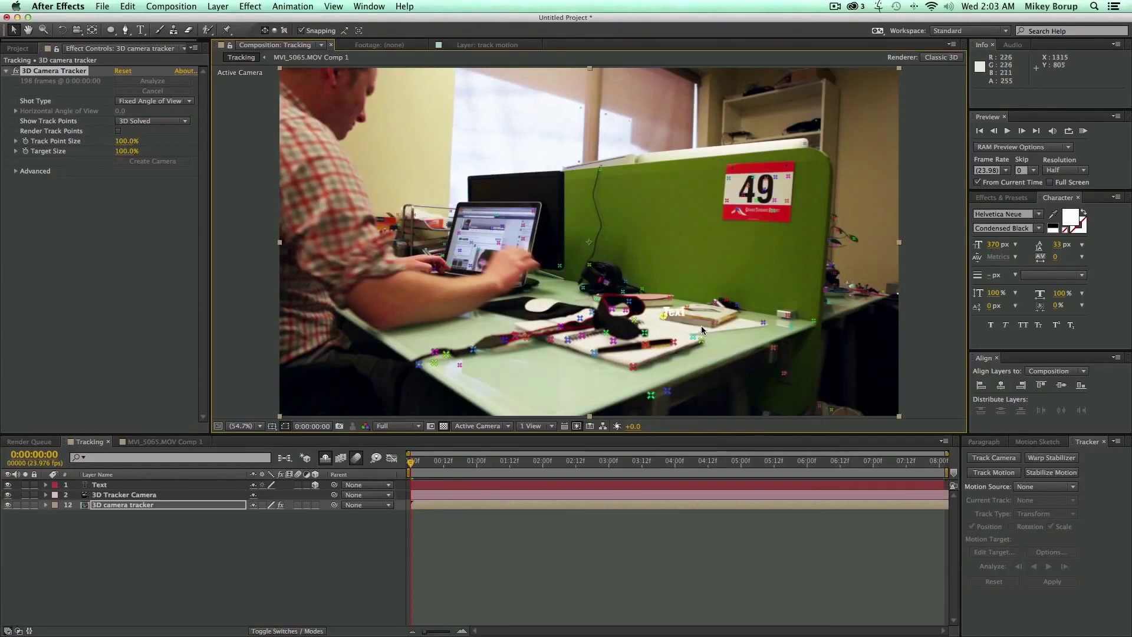
Enlarge the Text layer's font size to 834 px and rotate the text to match the desk's perspective
left_click_drag(993, 245, 1130, 242)
left_click_drag(1019, 252, 1131, 240)
key("w")
left_click_drag(663, 294, 763, 290)
key("v")
key("w")
left_click_drag(672, 317, 672, 318)
RAM preview the composition to check how the text sticks to the desk
left_click(554, 572)
key("space")
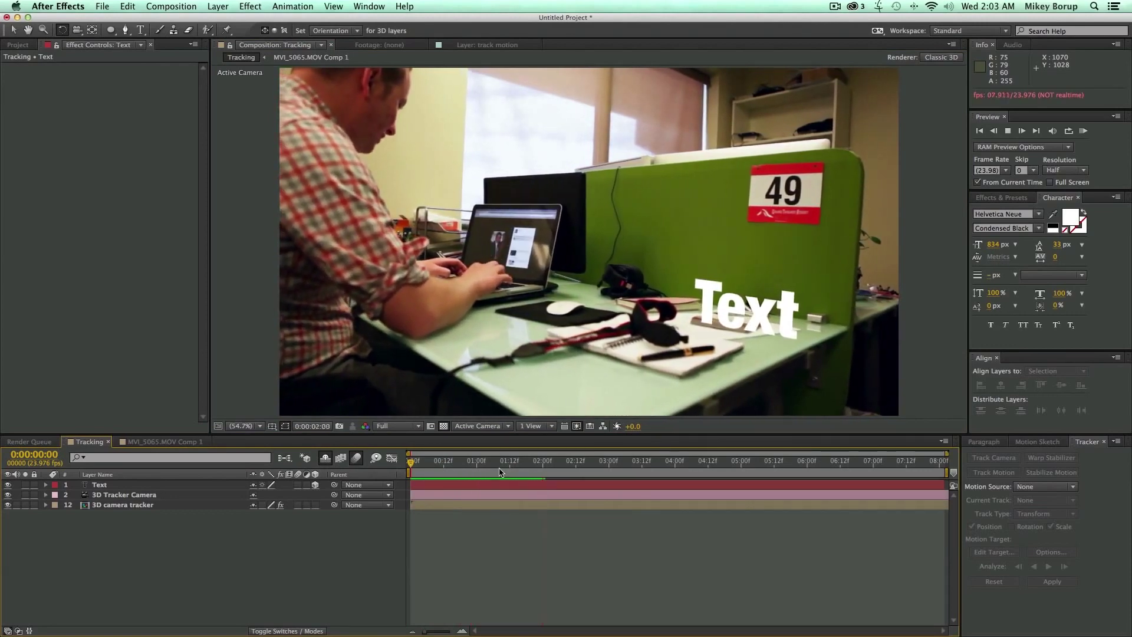
key("space")
key("space")
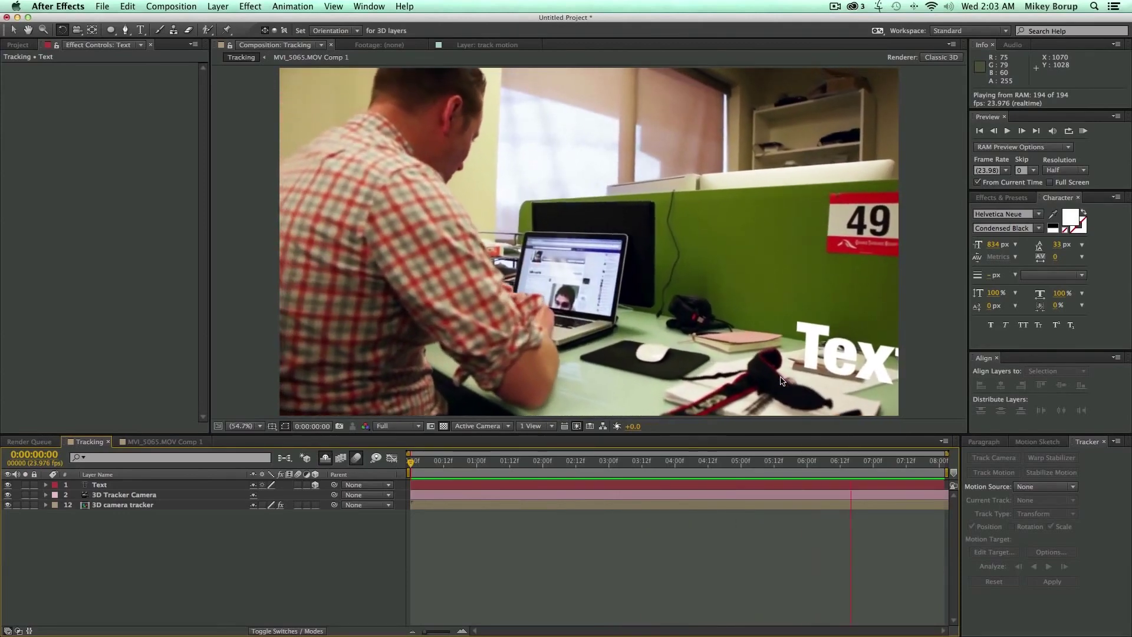
key("space")
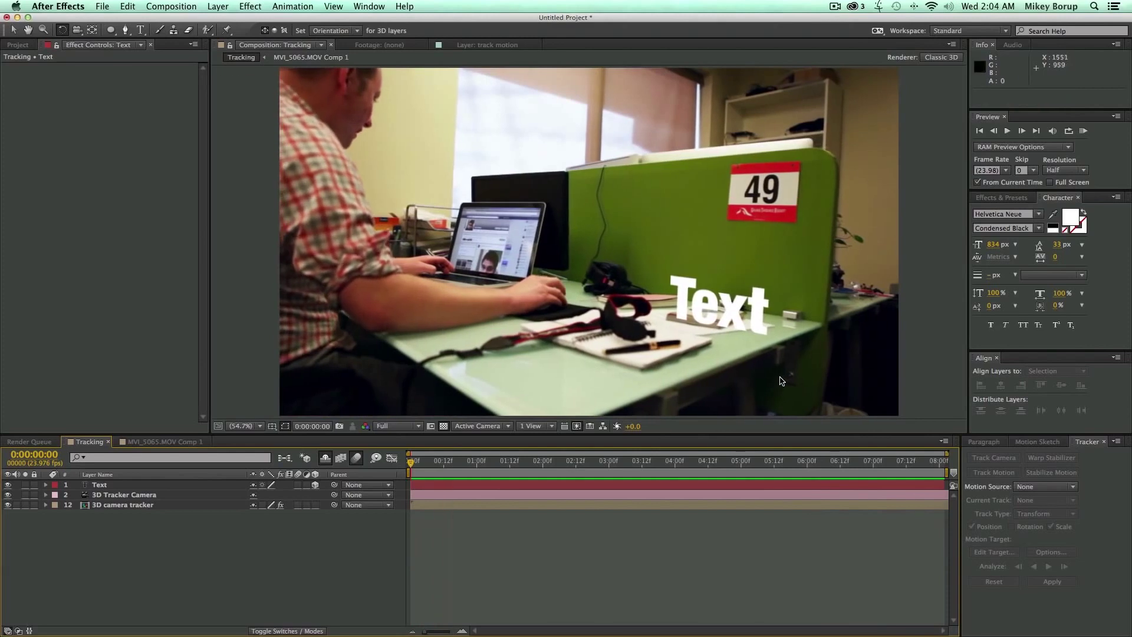
At 0:00:00:15, move the Text layer onto the green partition beside the 49 sign, at about 2470, -267, 16054
left_click(119, 487)
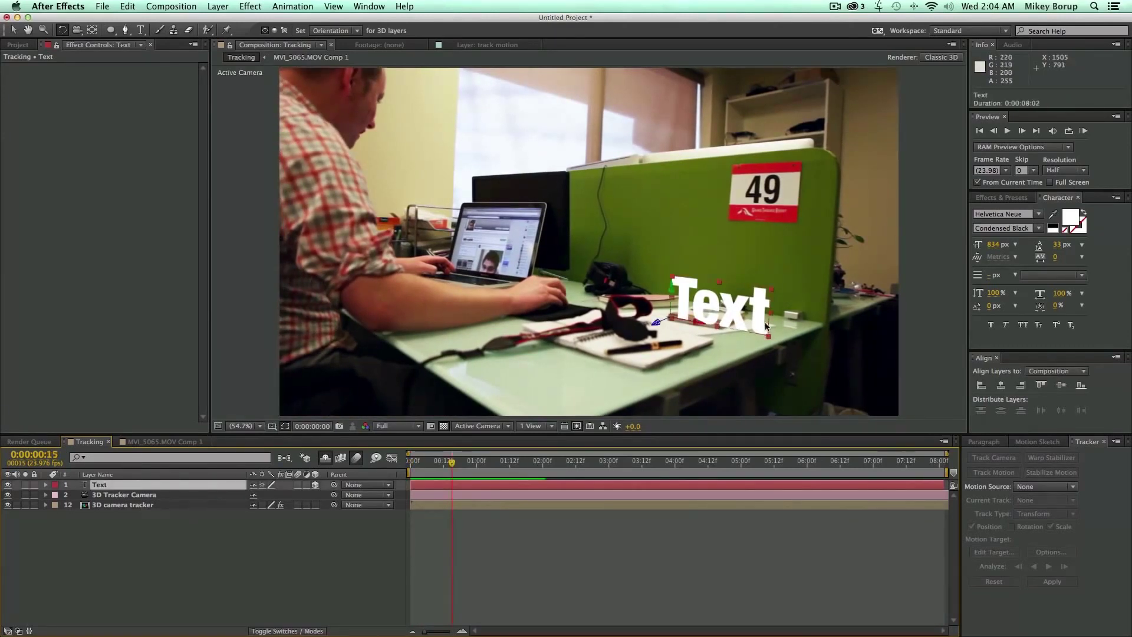
key("v")
left_click_drag(672, 321, 809, 283)
key("super+z")
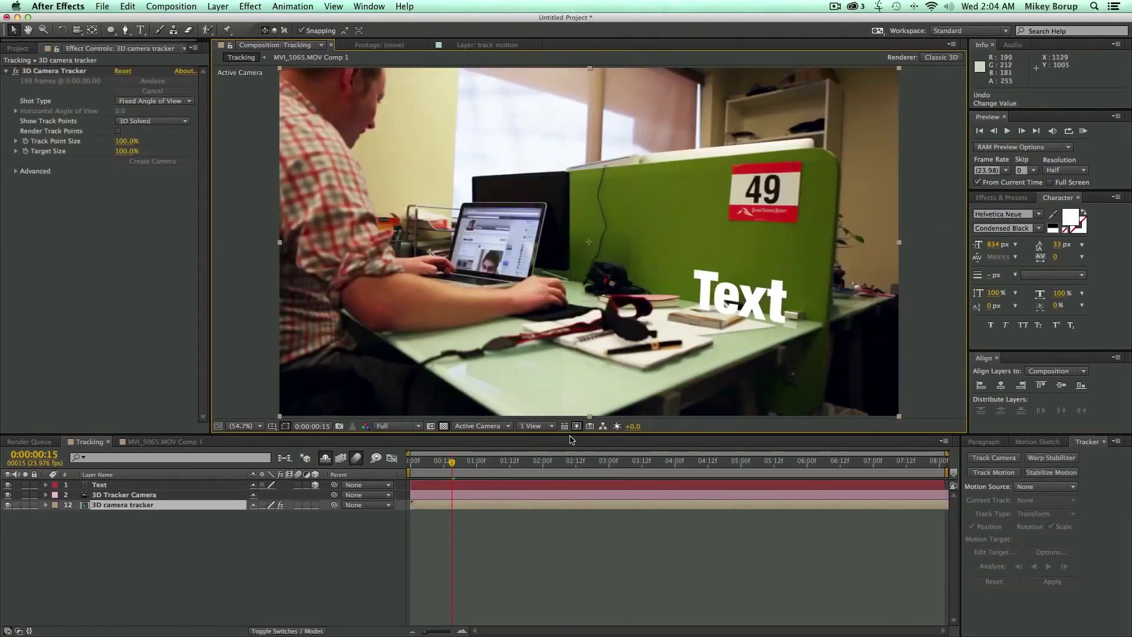
left_click_drag(504, 486, 507, 486)
left_click_drag(683, 318, 816, 240)
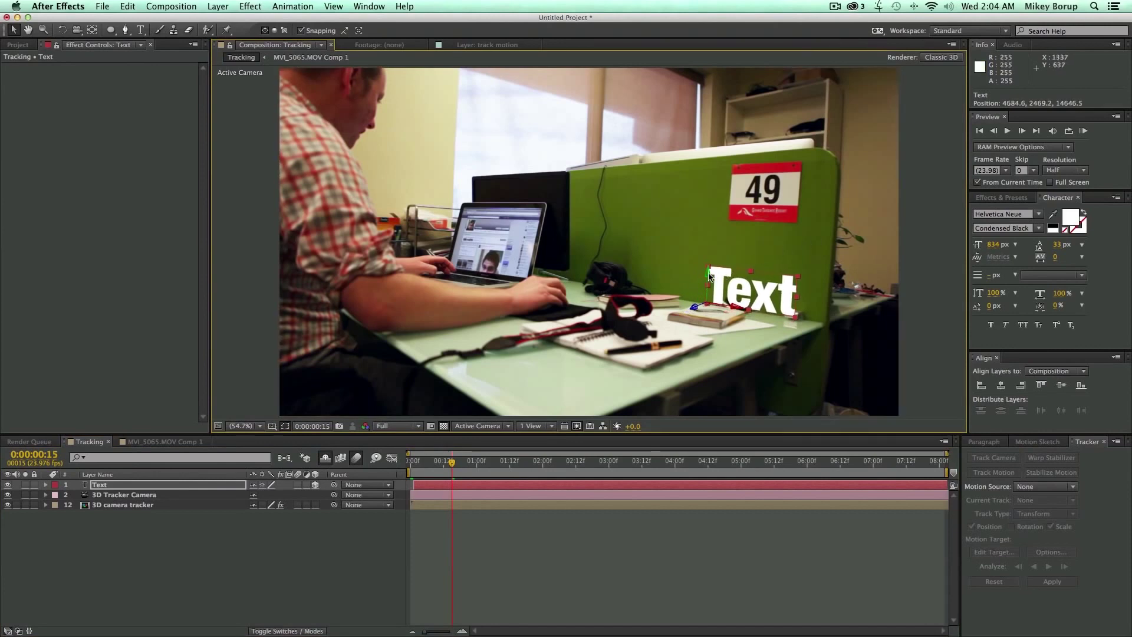
left_click_drag(729, 283, 652, 222)
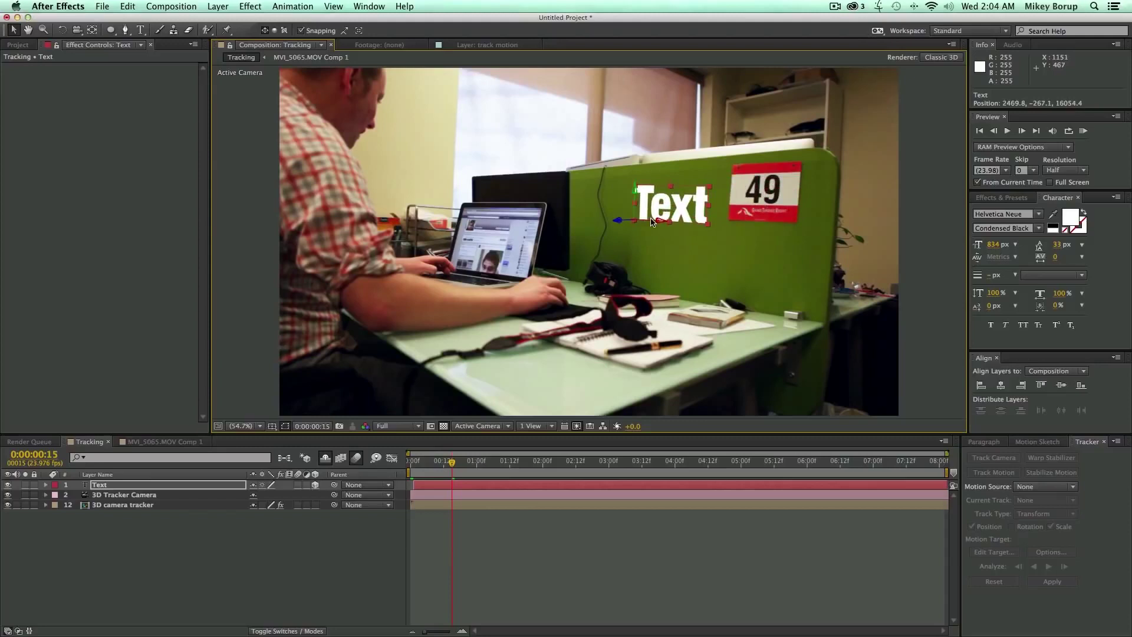
Rotate the Text layer to align with the partition, to an orientation of about 5.3°, 36.8°, 358.9°
key("w")
left_click_drag(633, 224, 627, 222)
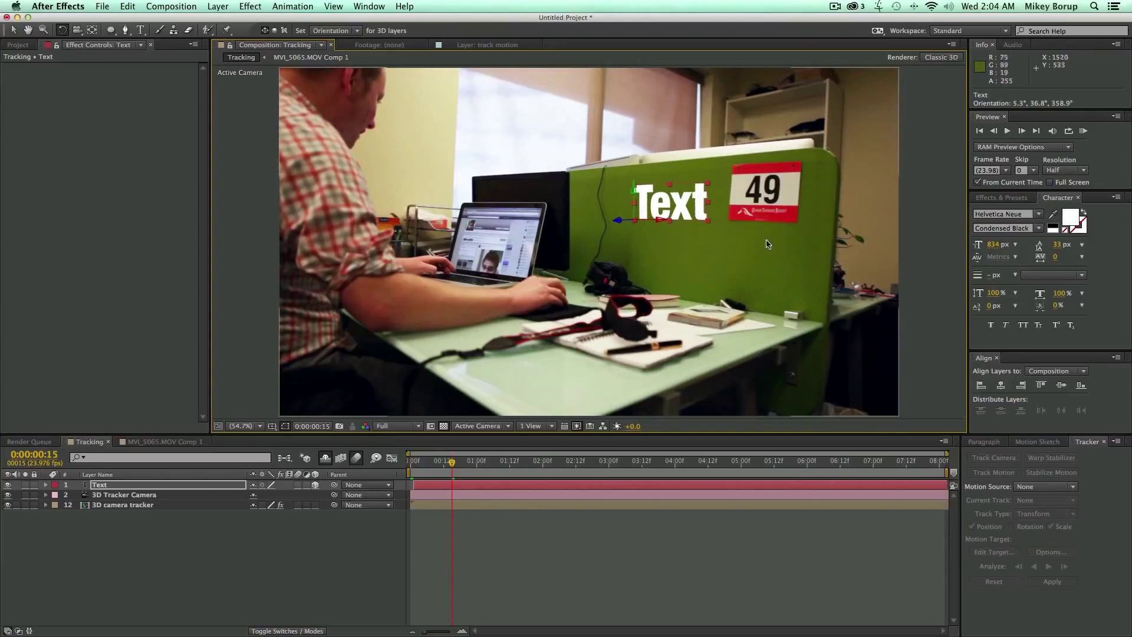
left_click(771, 539)
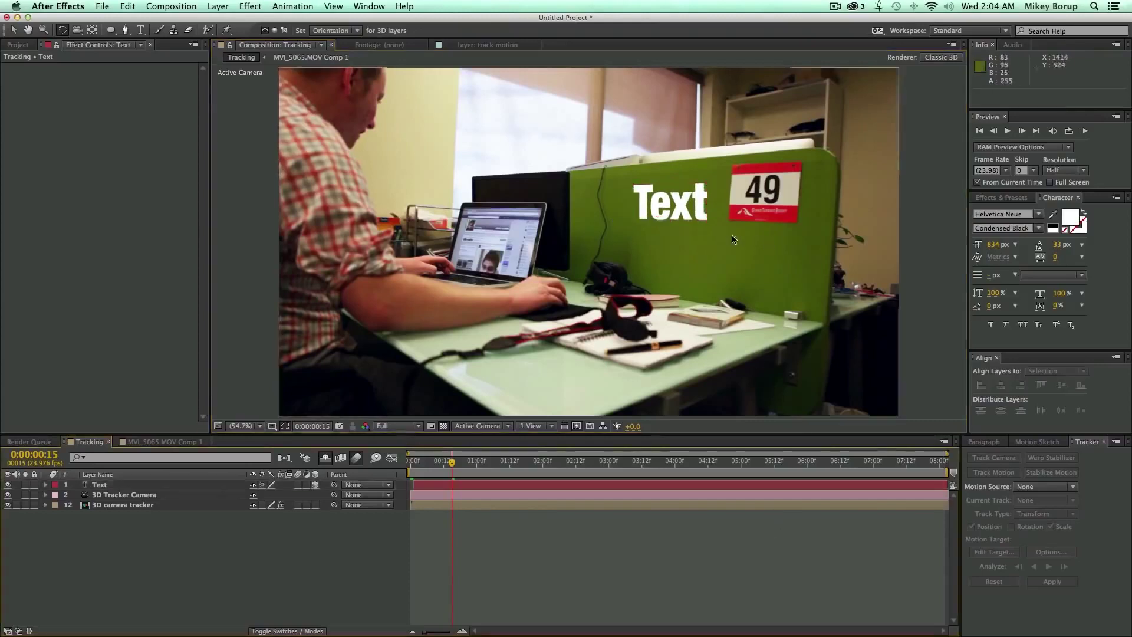
Add a Drop Shadow layer style to the Text layer
left_click(680, 213)
left_click(224, 8)
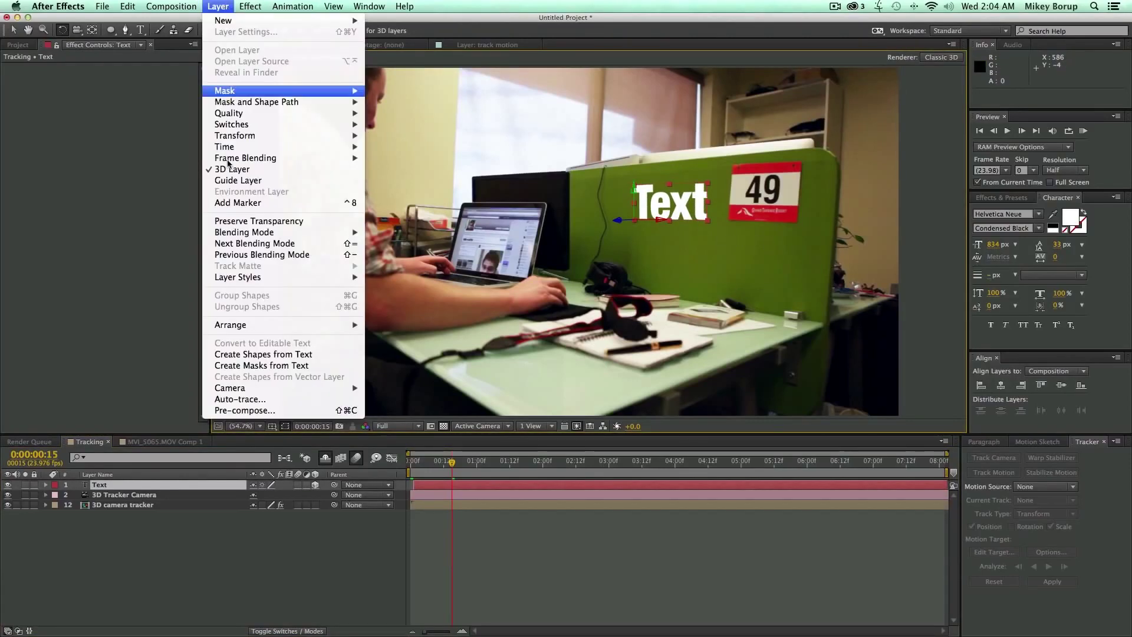
mouse_move(249, 279)
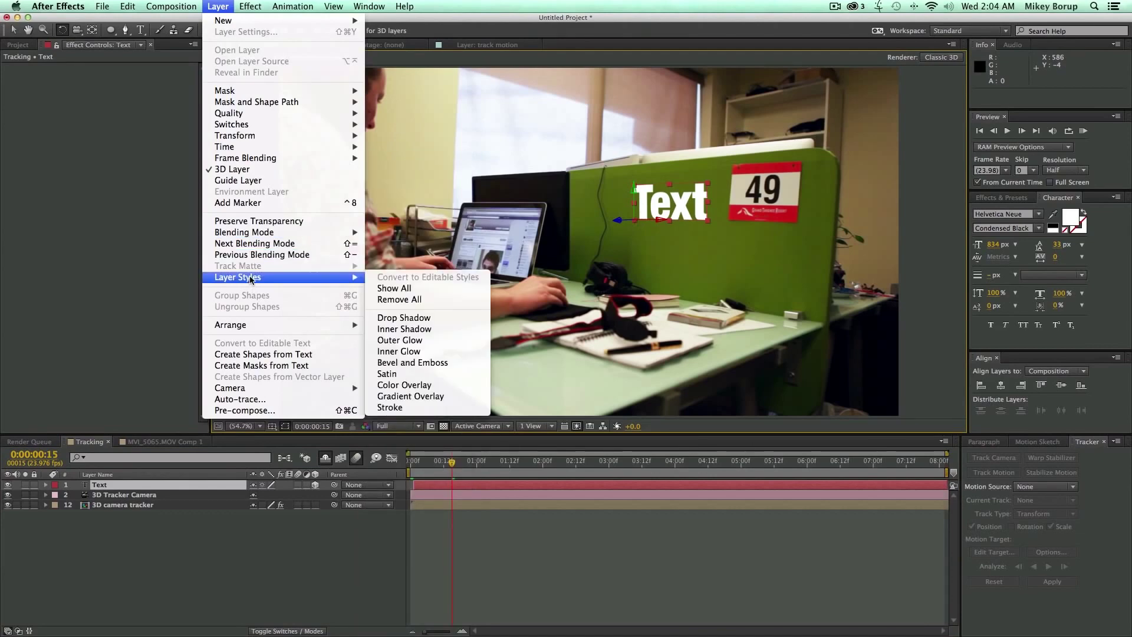
left_click(445, 317)
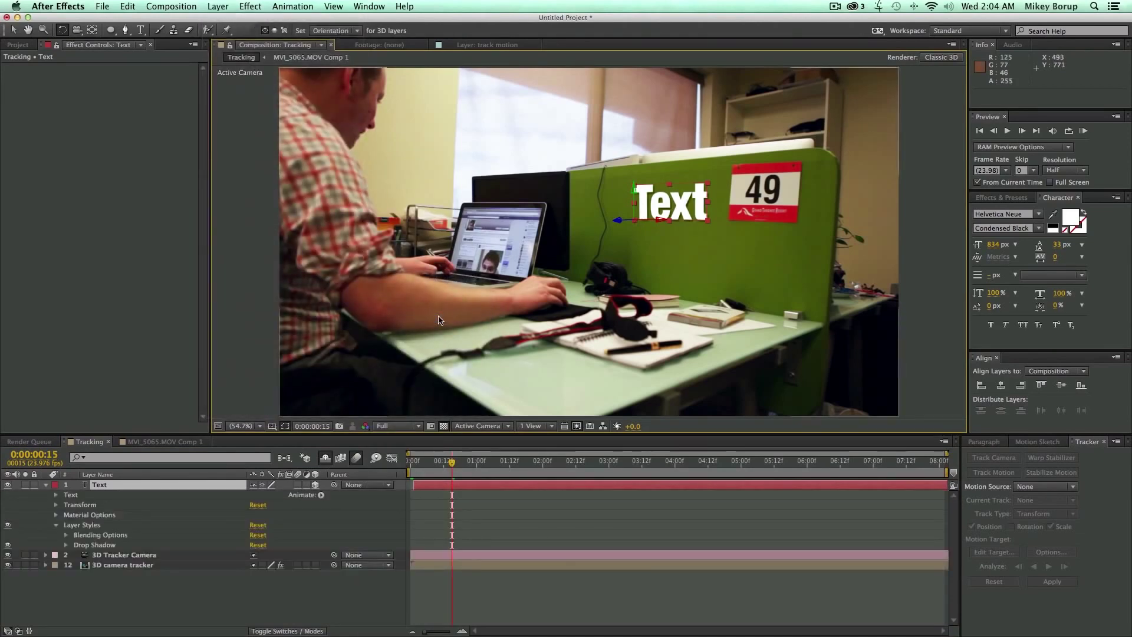
left_click(541, 595)
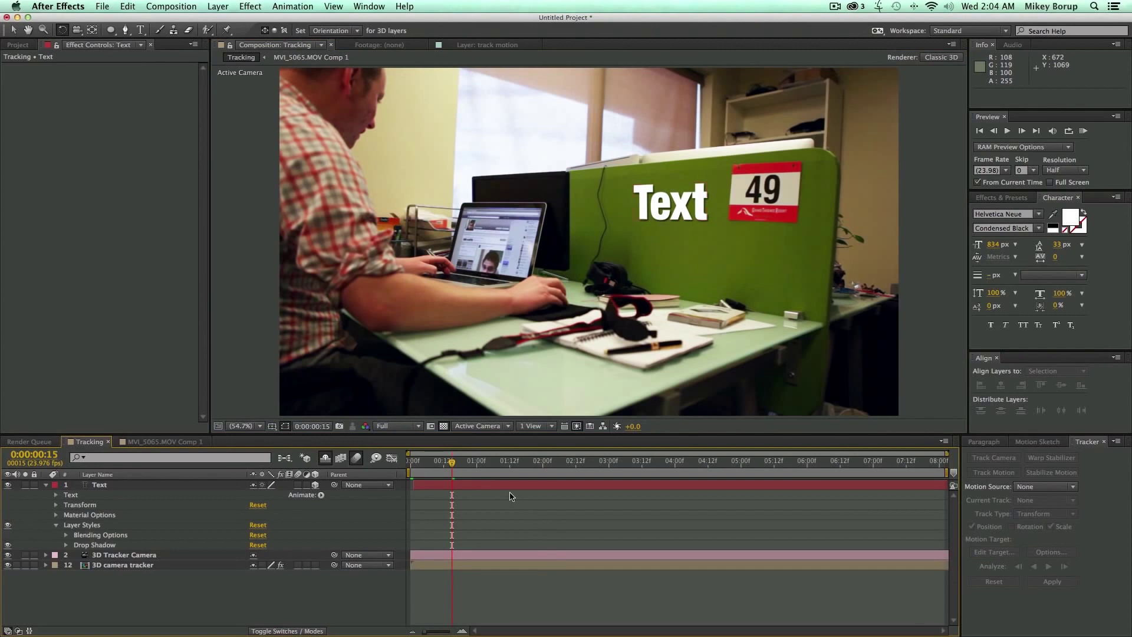
Apply the Gradient Ramp effect to the Text layer
left_click(476, 486)
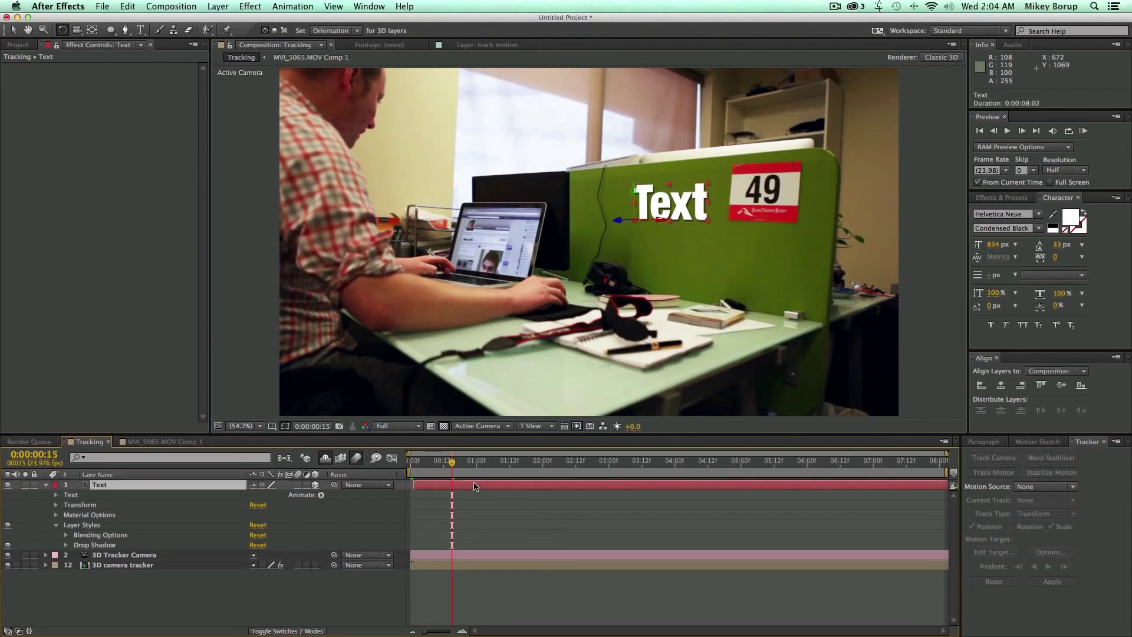
left_click(403, 6)
type("gra")
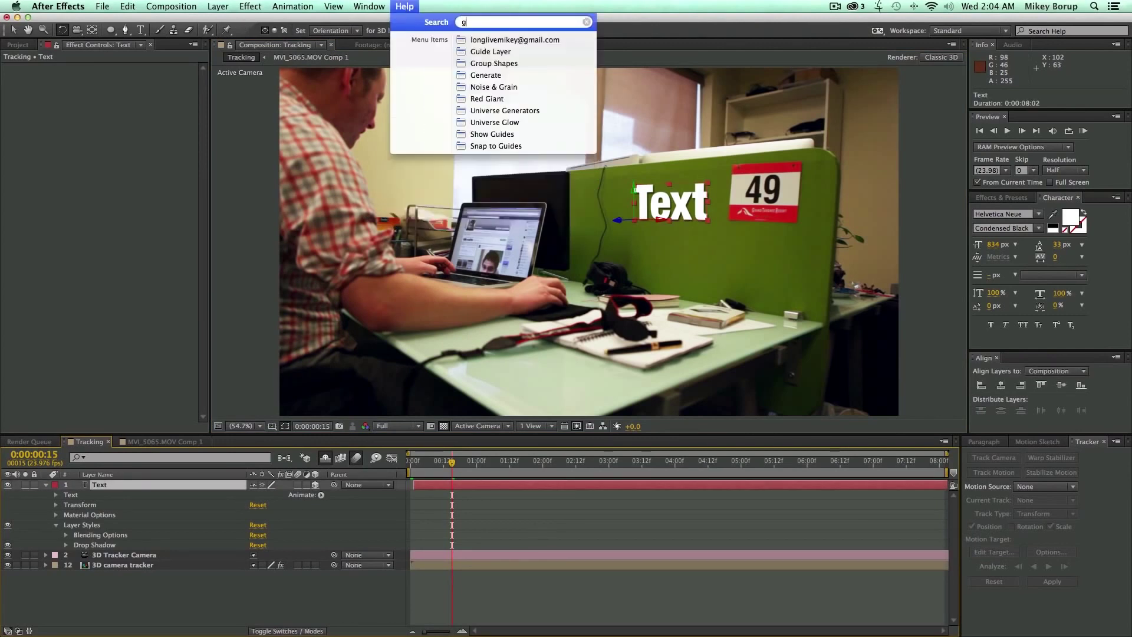
key("Down")
key("Down")
key("Down")
key("Down")
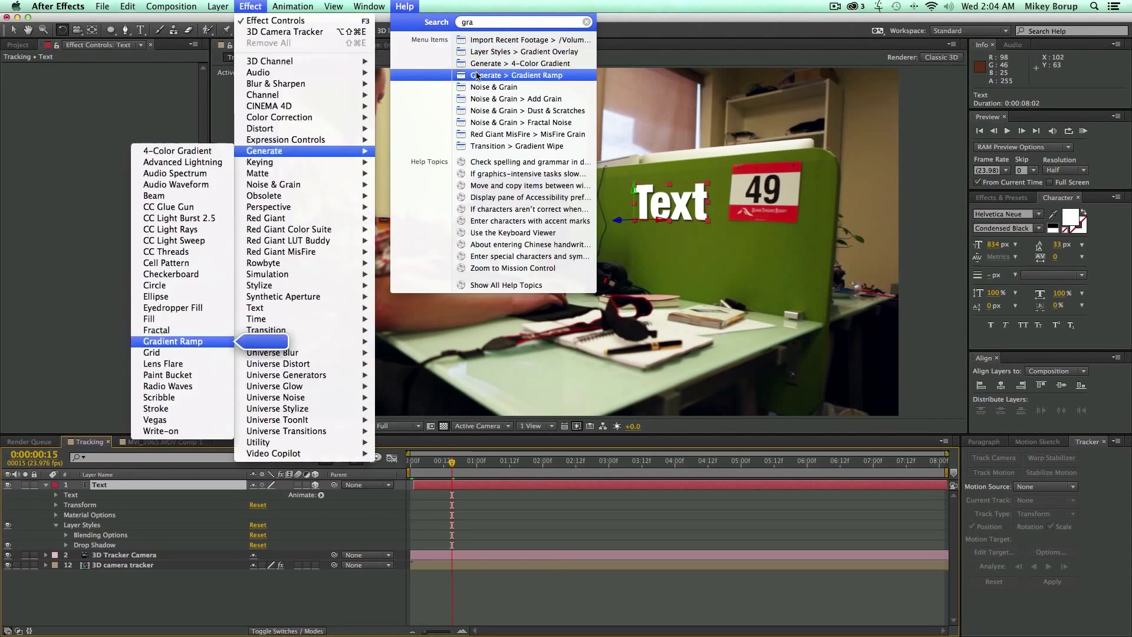
key("Return")
Place the Gradient Ramp's start at about 1690.4, 21.9 and its end just below the text at about 1259.1, 500.7
left_click(120, 77)
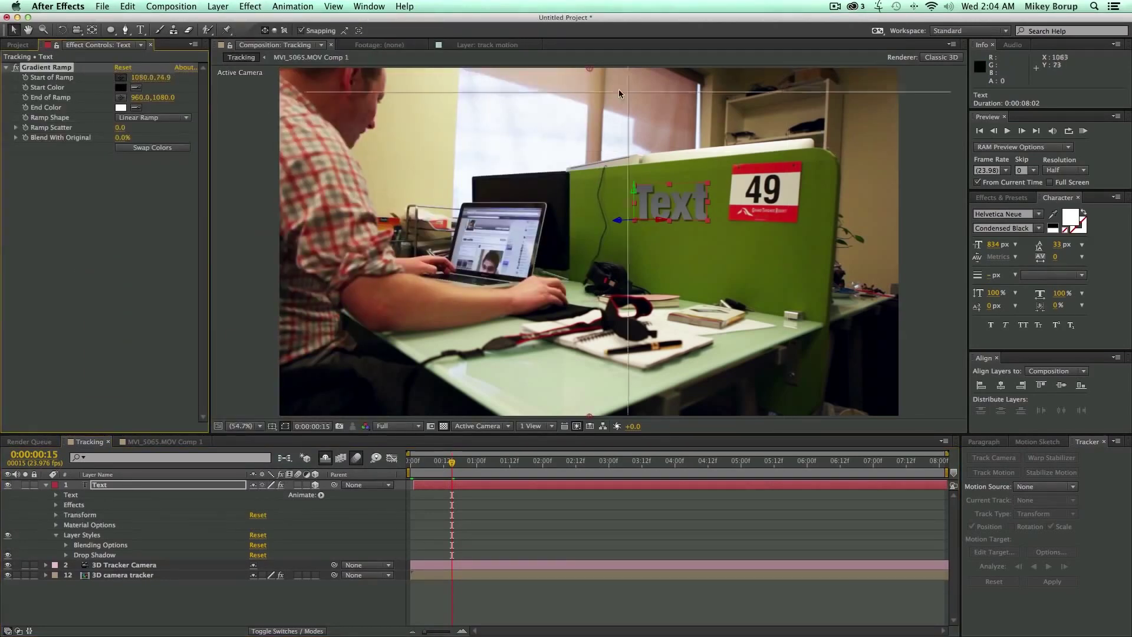
left_click(824, 75)
left_click(120, 97)
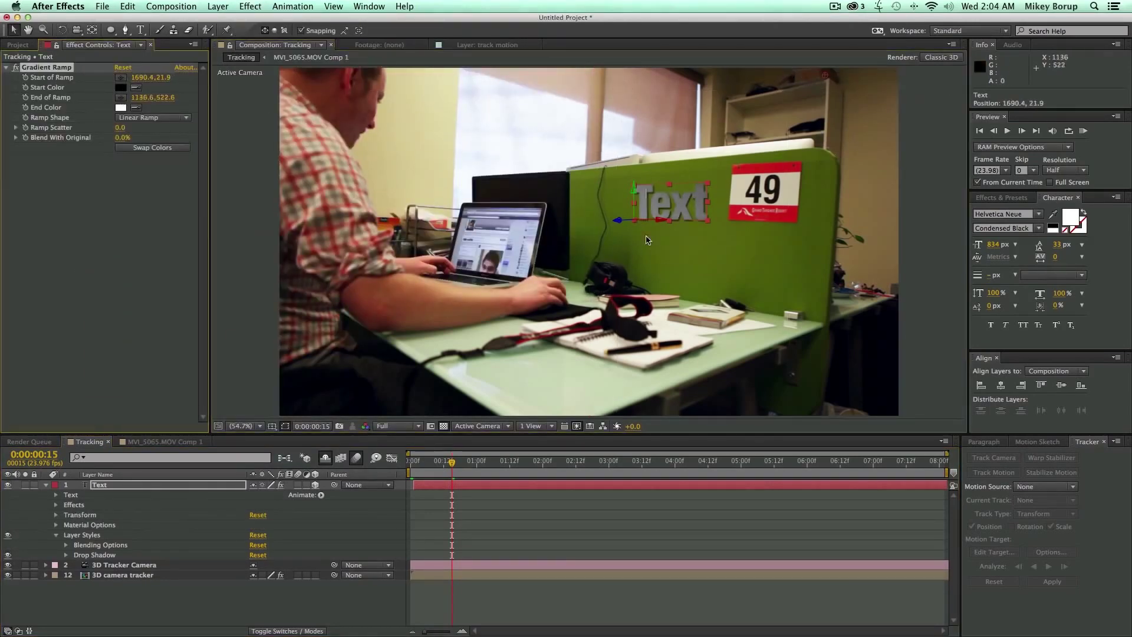
left_click(686, 229)
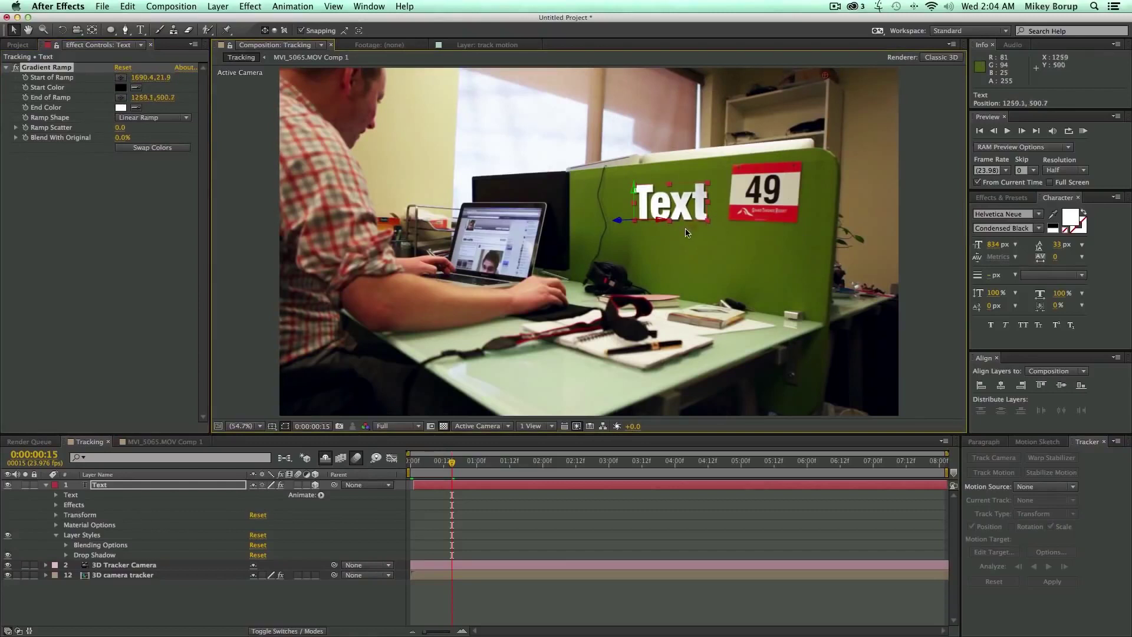
Set the Gradient Ramp's end color to a pale yellowish off-white and its start color to dark gray
left_click(121, 108)
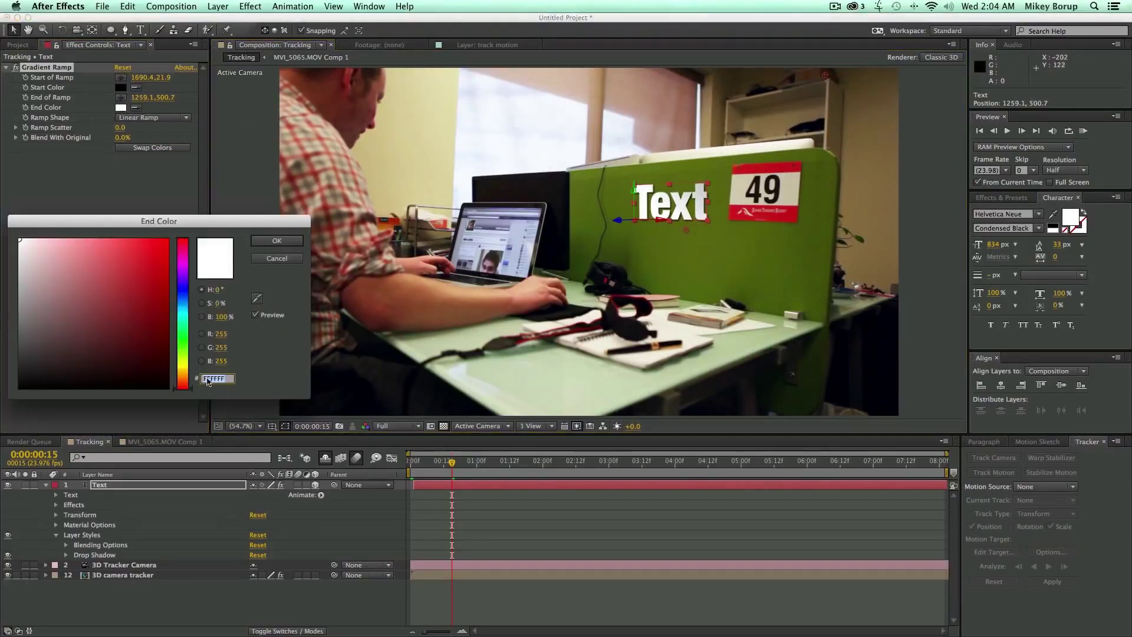
left_click(184, 362)
left_click_drag(39, 254, 31, 250)
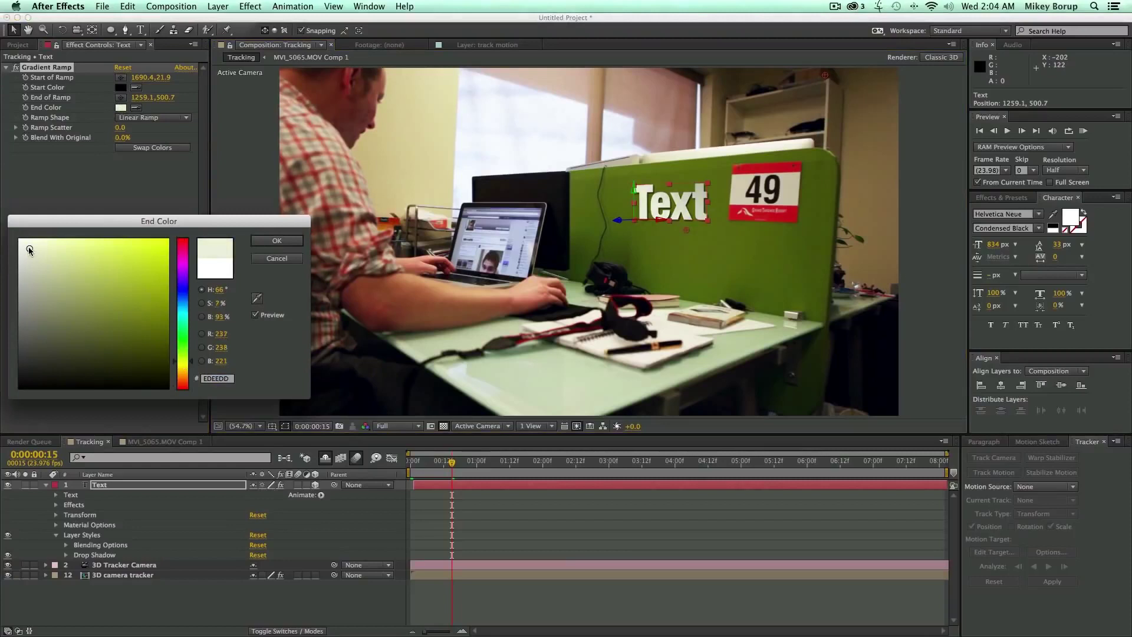
left_click(277, 241)
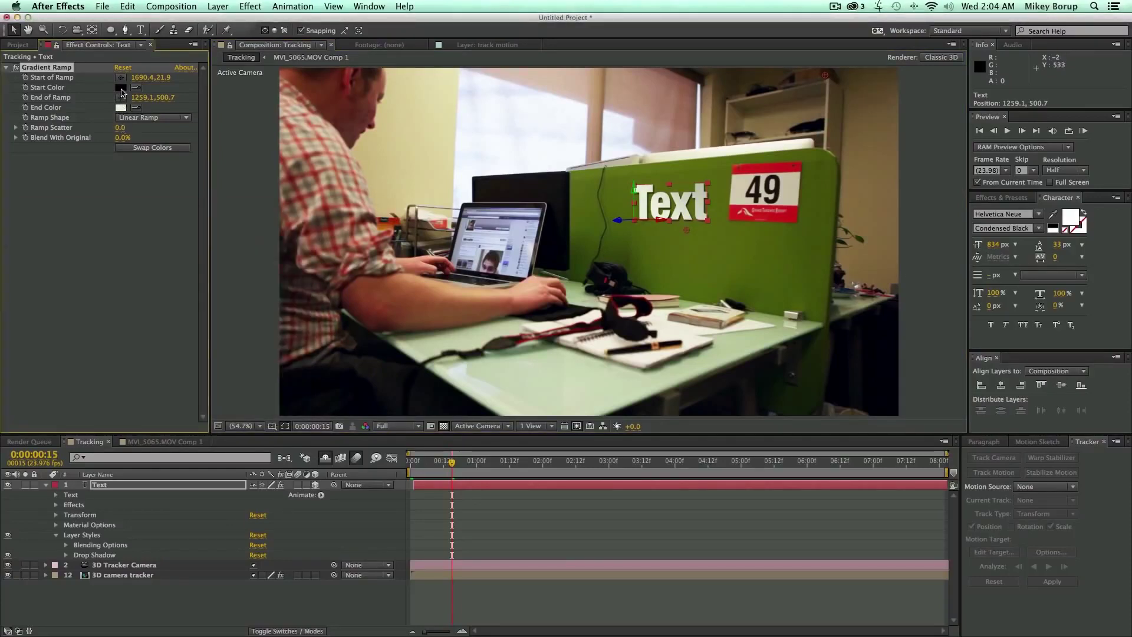
left_click(121, 90)
mouse_move(89, 260)
left_mouse_down()
mouse_move(73, 244)
mouse_move(39, 335)
left_mouse_up()
left_click(281, 242)
left_click(558, 540)
RAM preview the composition from the beginning to check the styled text on the partition, and return to the first frame
left_click_drag(453, 461, 405, 469)
left_click(148, 485)
key("KP_0")
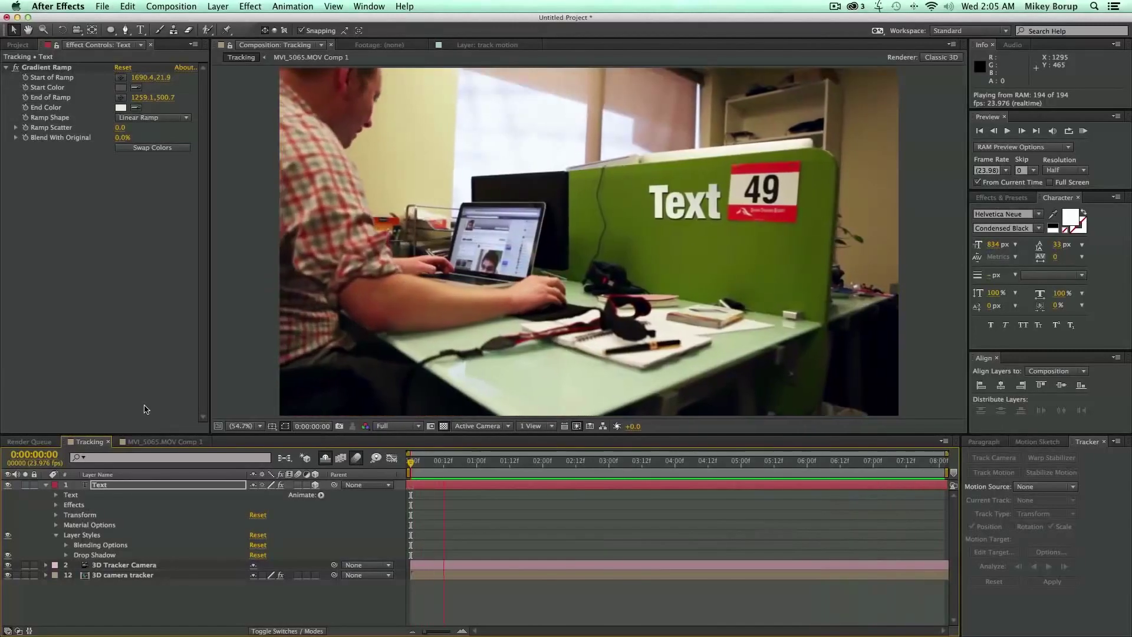
left_click(512, 550)
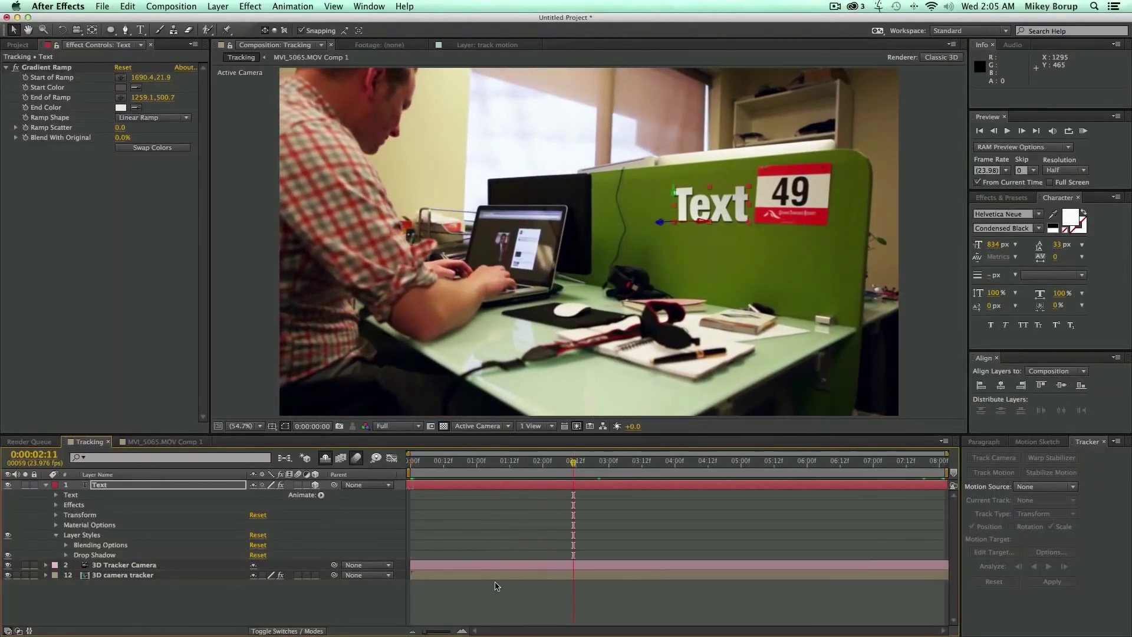
key("Home")
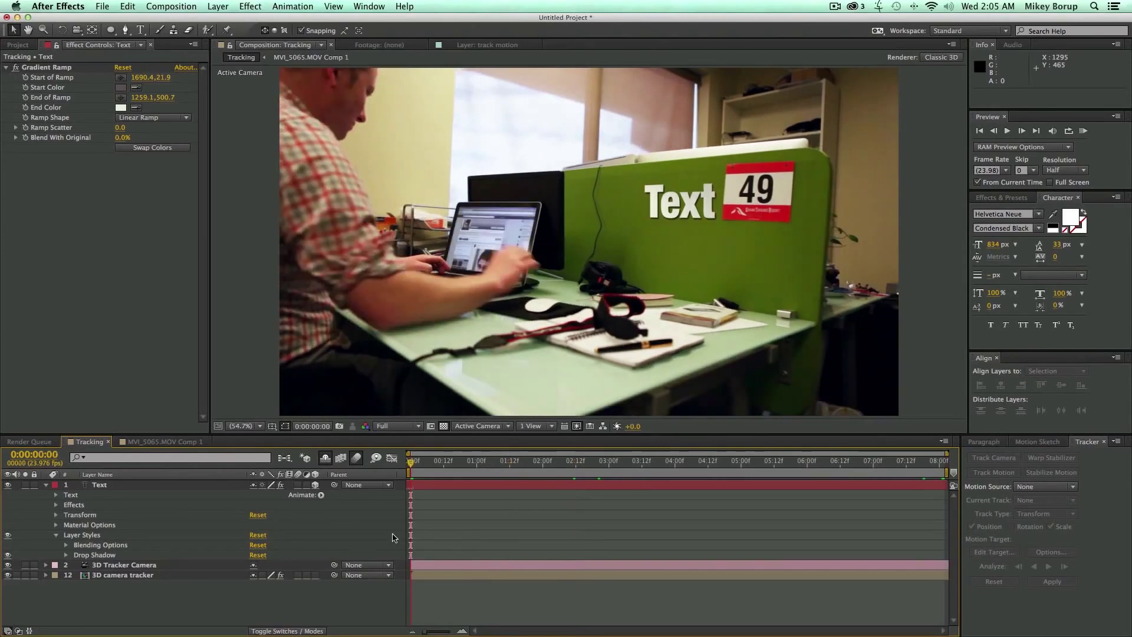
Create a null from the 3D Camera Tracker's track point at the near edge of the 49 sign
left_click(437, 568)
left_click(443, 576)
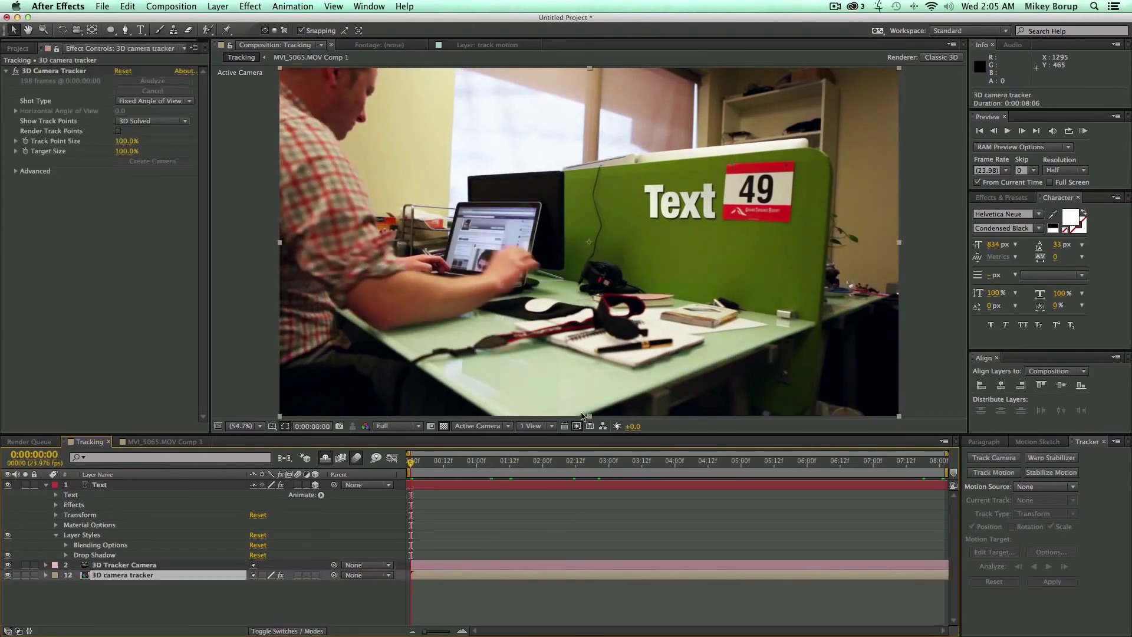
left_click(47, 72)
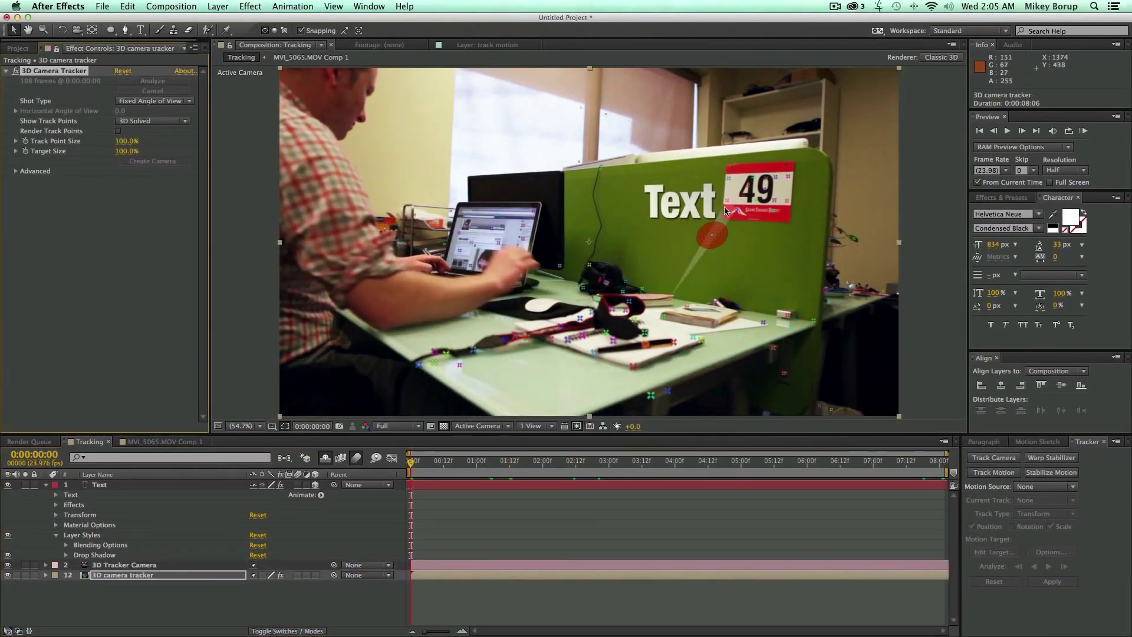
right_click(727, 203)
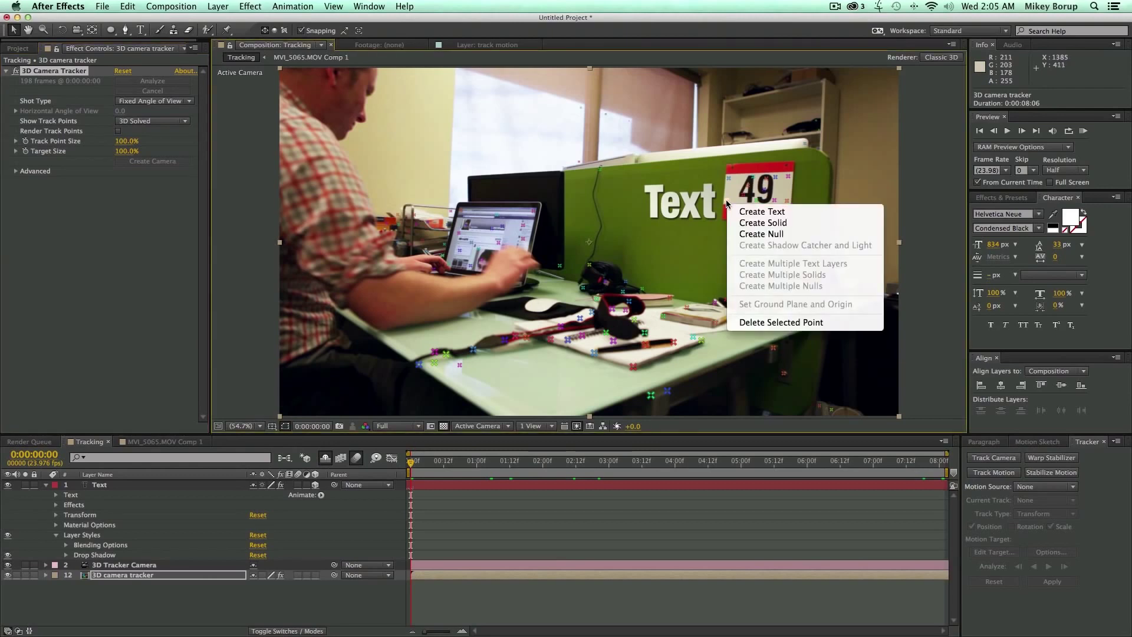
left_click(750, 234)
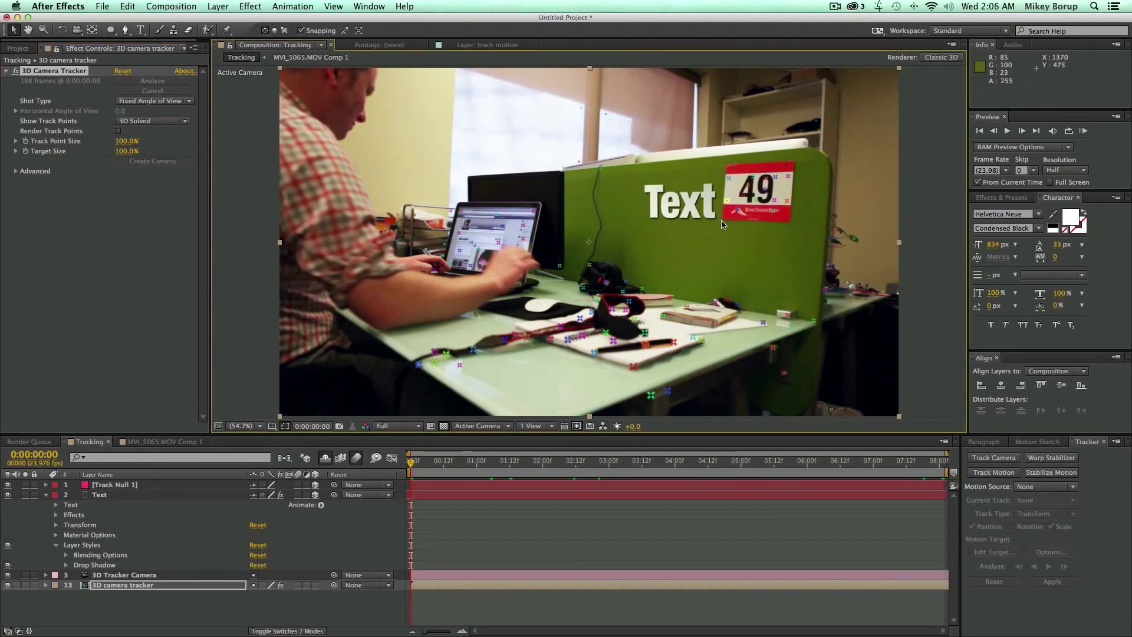
Copy the Track Null 1 layer's Position onto the Text layer
left_click(110, 496)
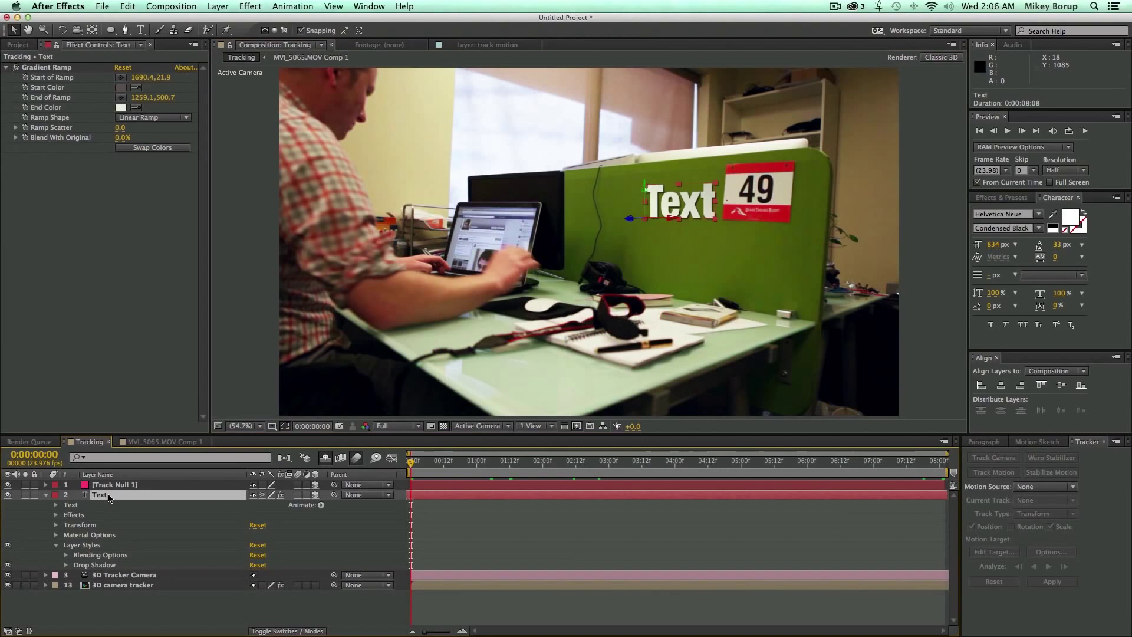
key("p")
left_click(126, 485)
key("p")
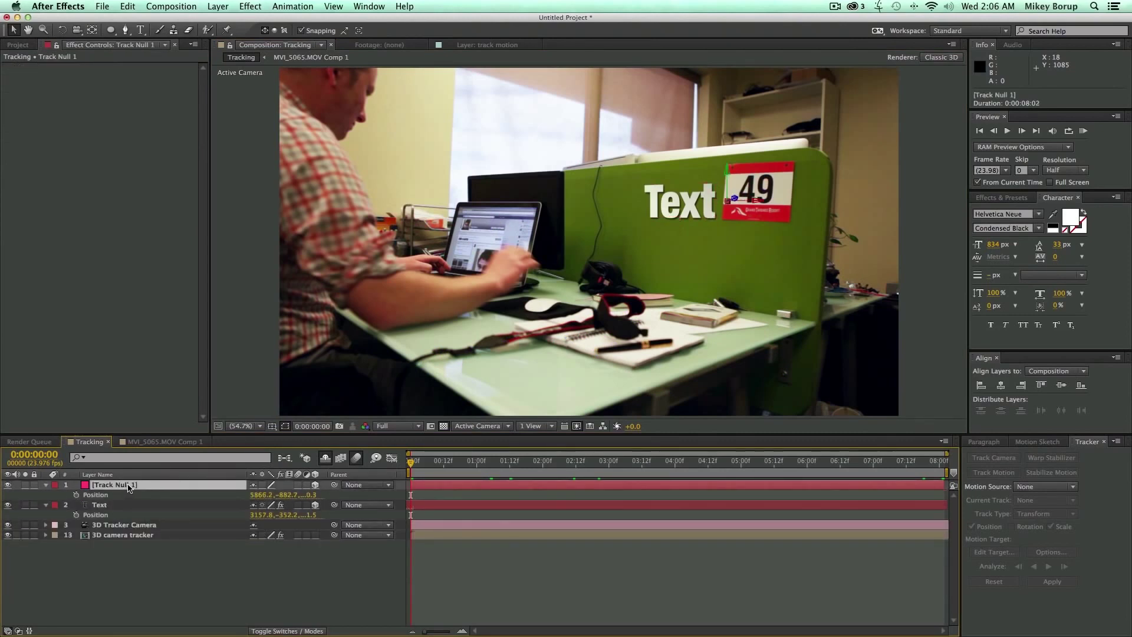
left_click(105, 497)
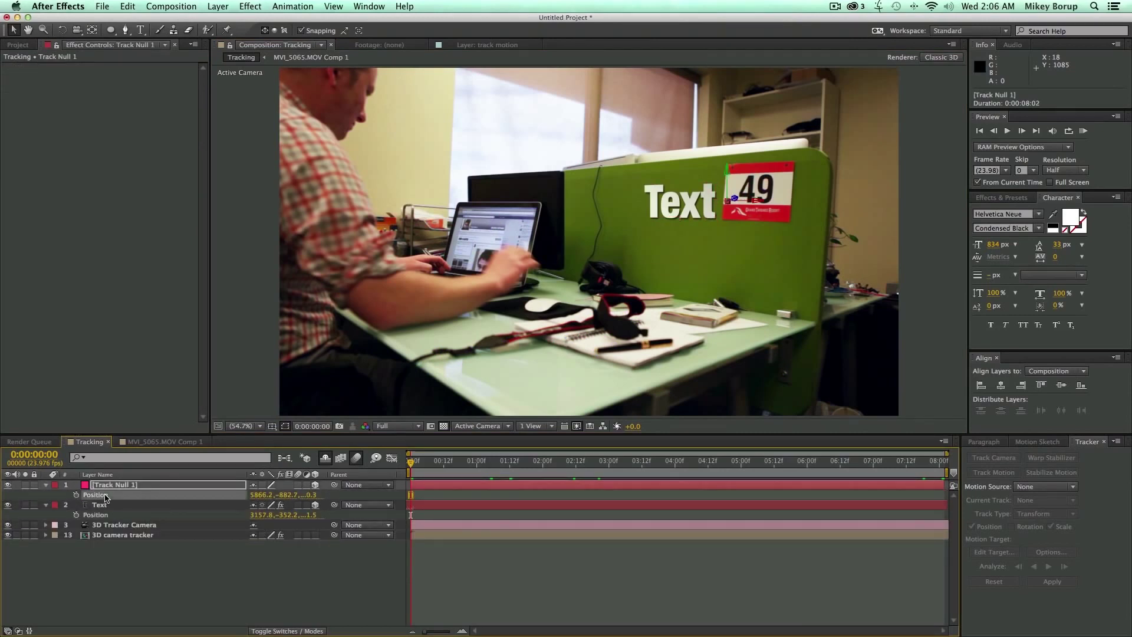
left_click(102, 517)
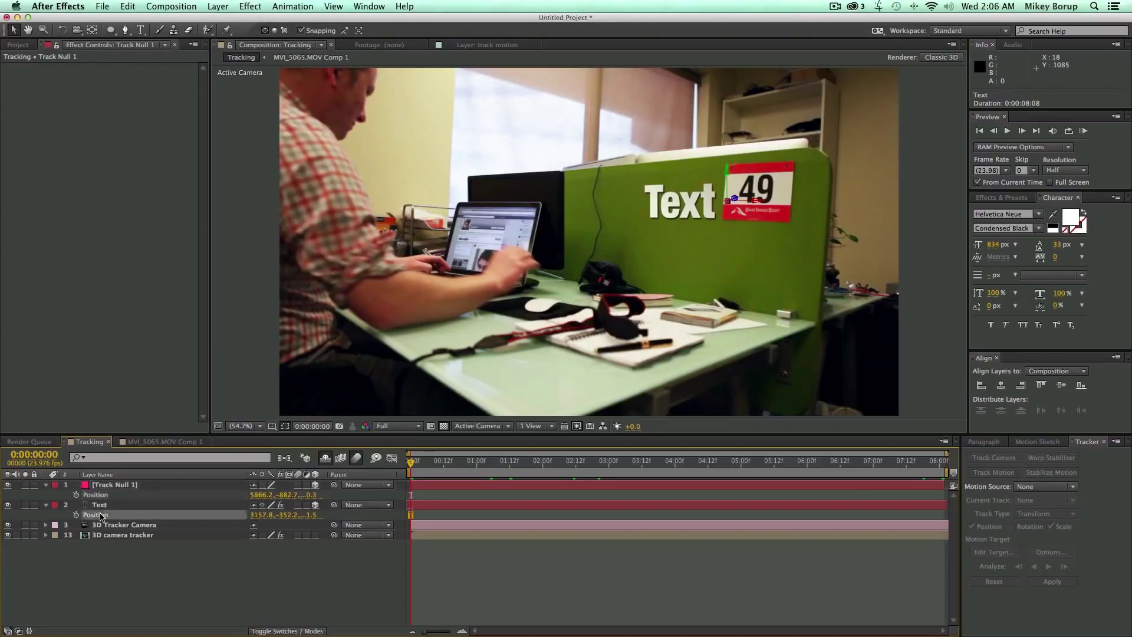
key("super+v")
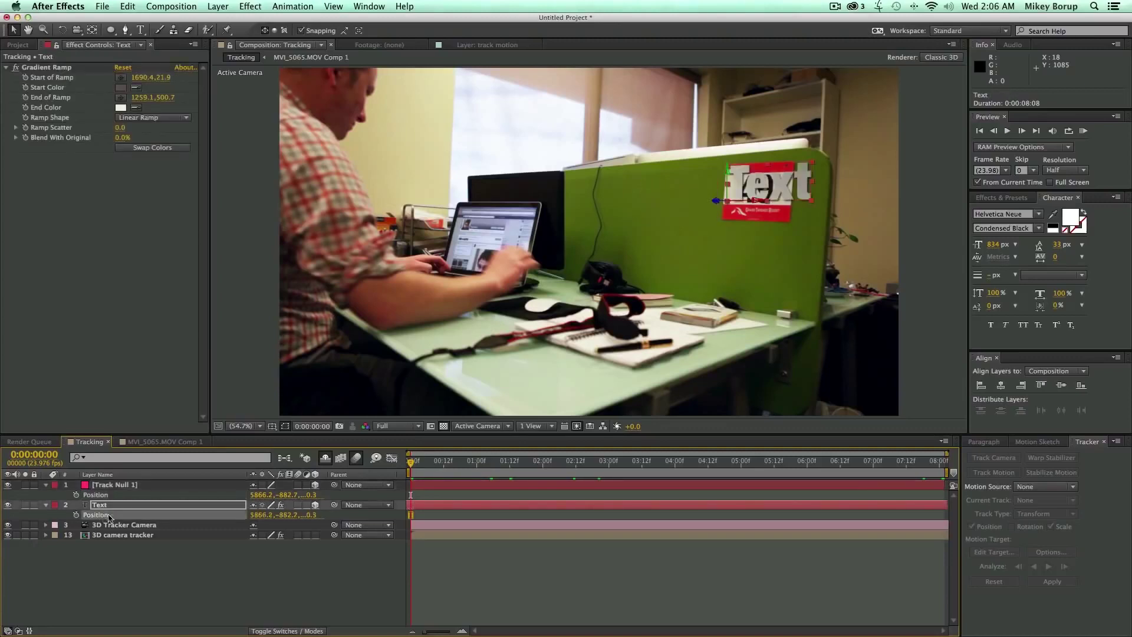
left_click(487, 591)
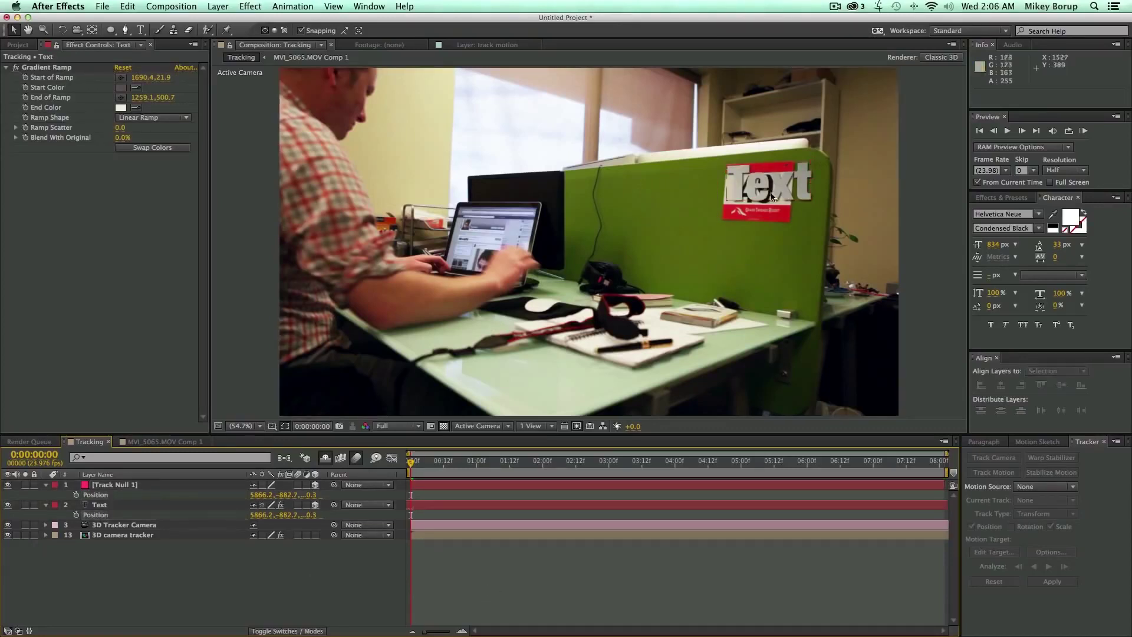
Move the Text layer off the 49 sign onto the partition beside it, to a position starting about 3247, -493.4
left_click(761, 204)
left_click_drag(757, 204, 664, 235)
left_click(697, 573)
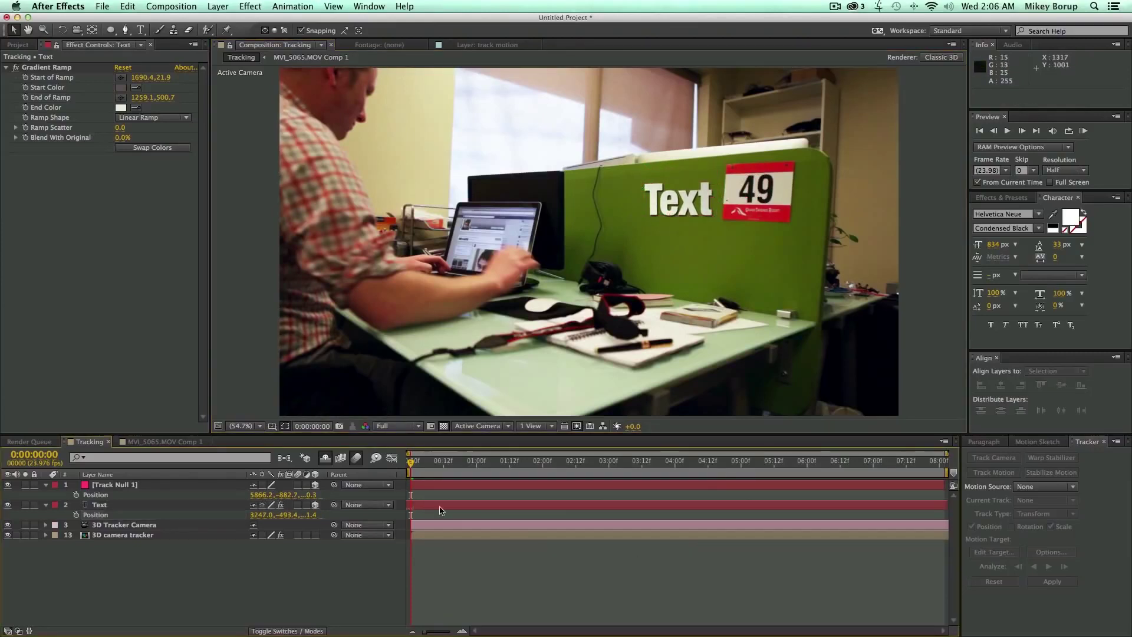
left_click_drag(423, 469, 315, 403)
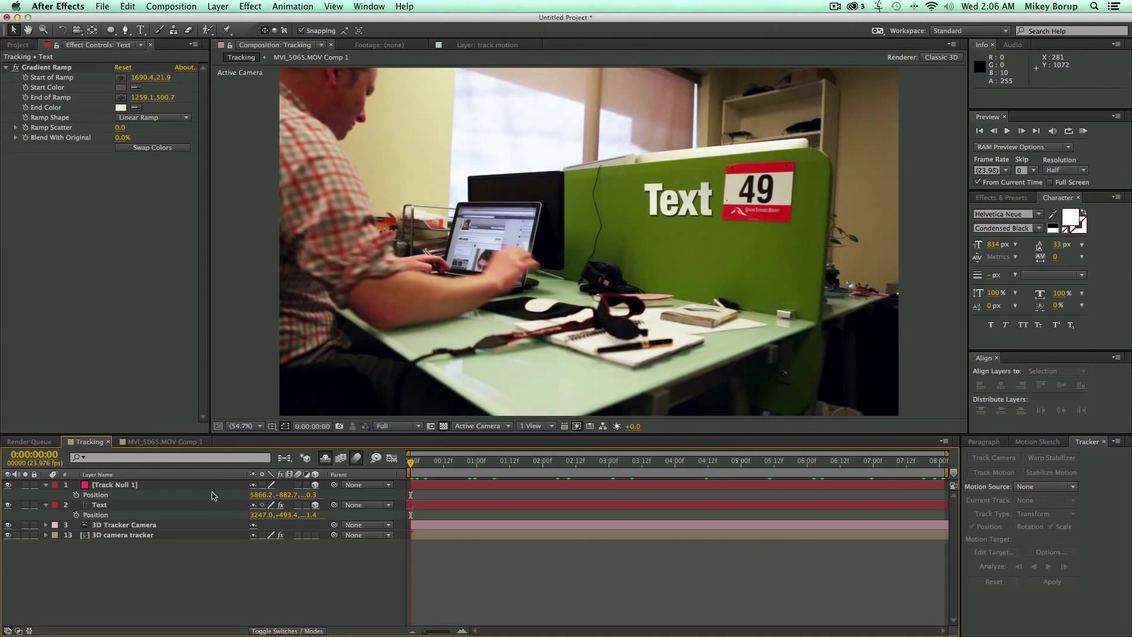
Show the hidden shy layers and enlarge the timeline to fit the whole layer stack
left_click(326, 459)
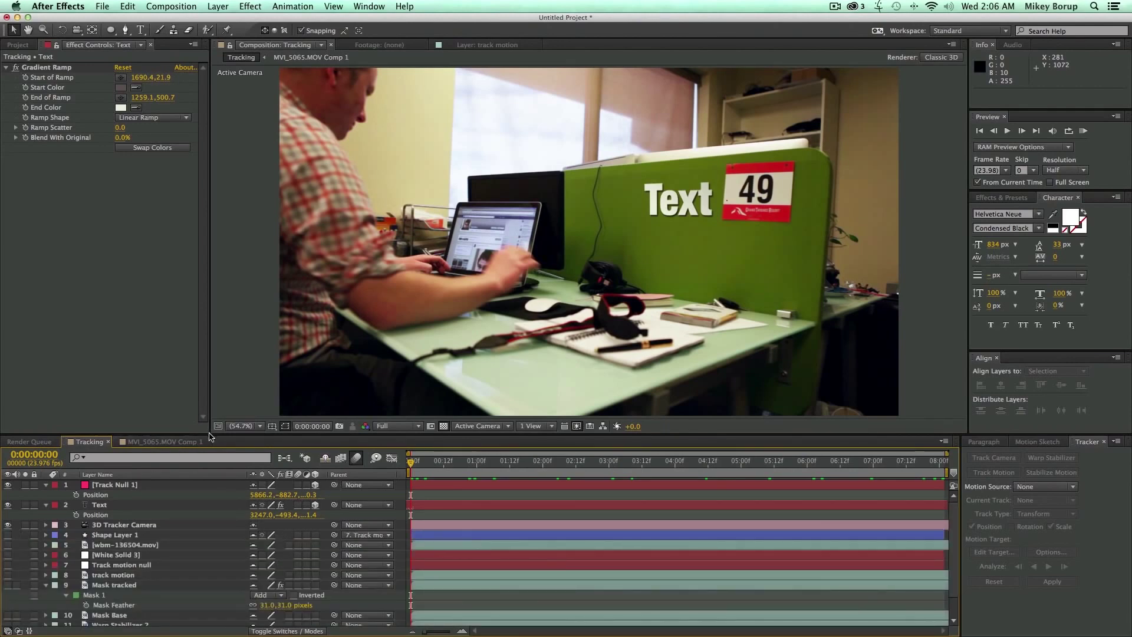
left_click_drag(221, 436, 227, 399)
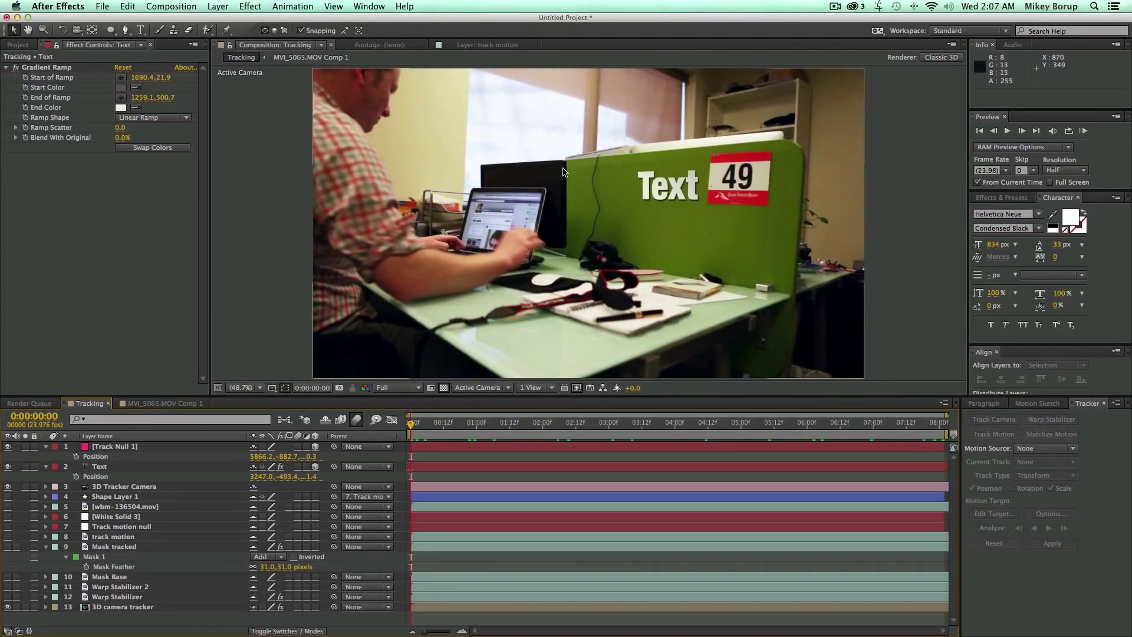
Play and scrub through the composition to check how the text sticks to the partition, ending at the first frame
key("space")
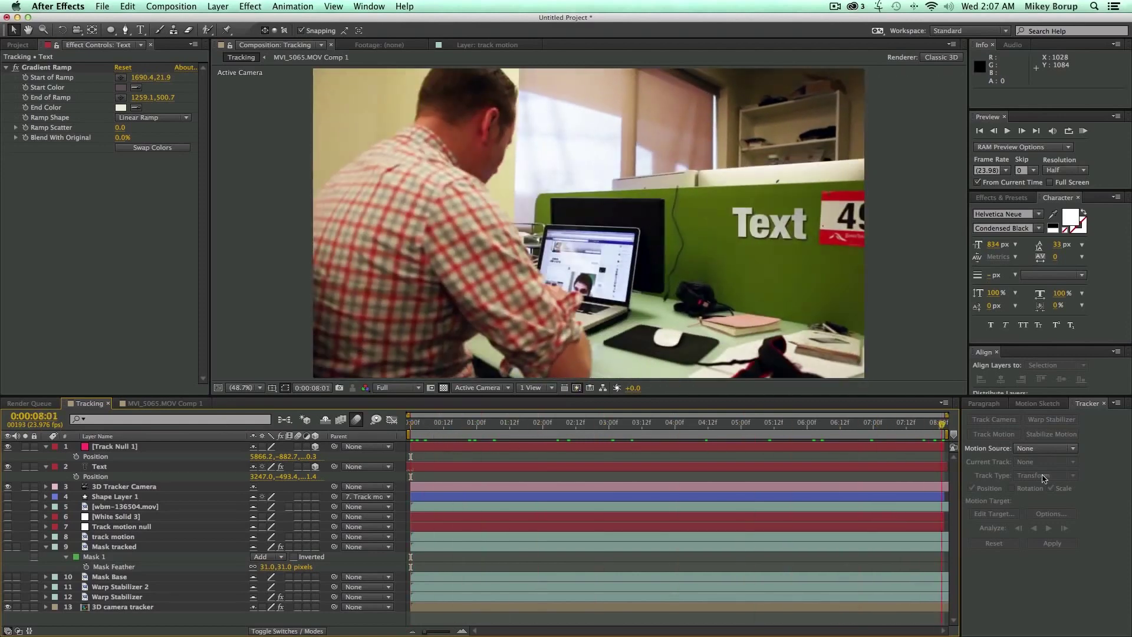
key("space")
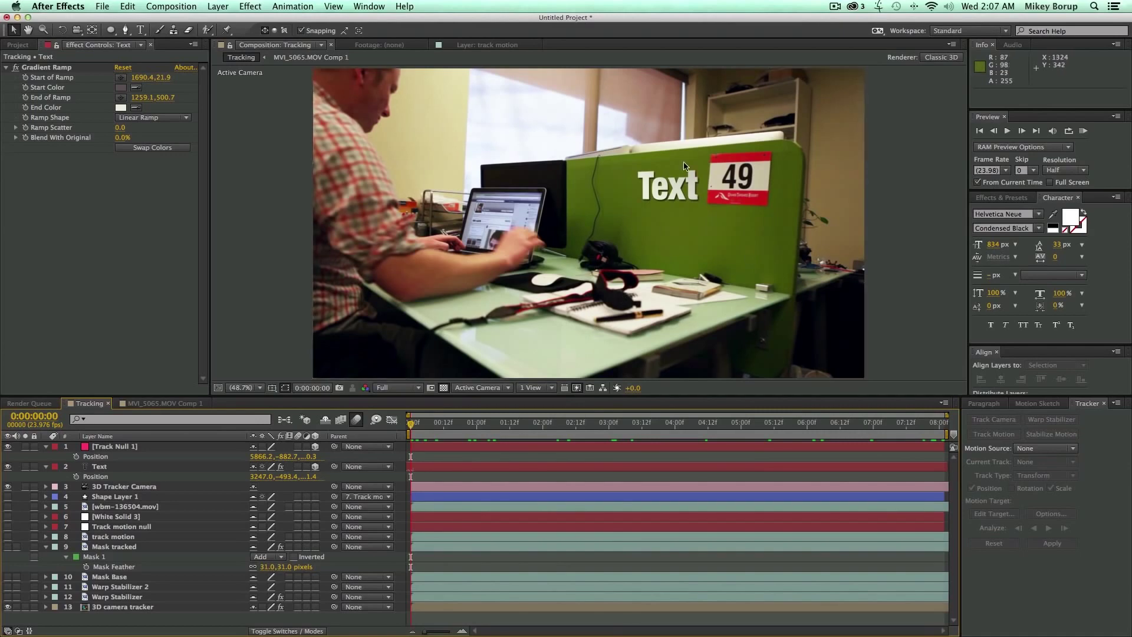
key("space")
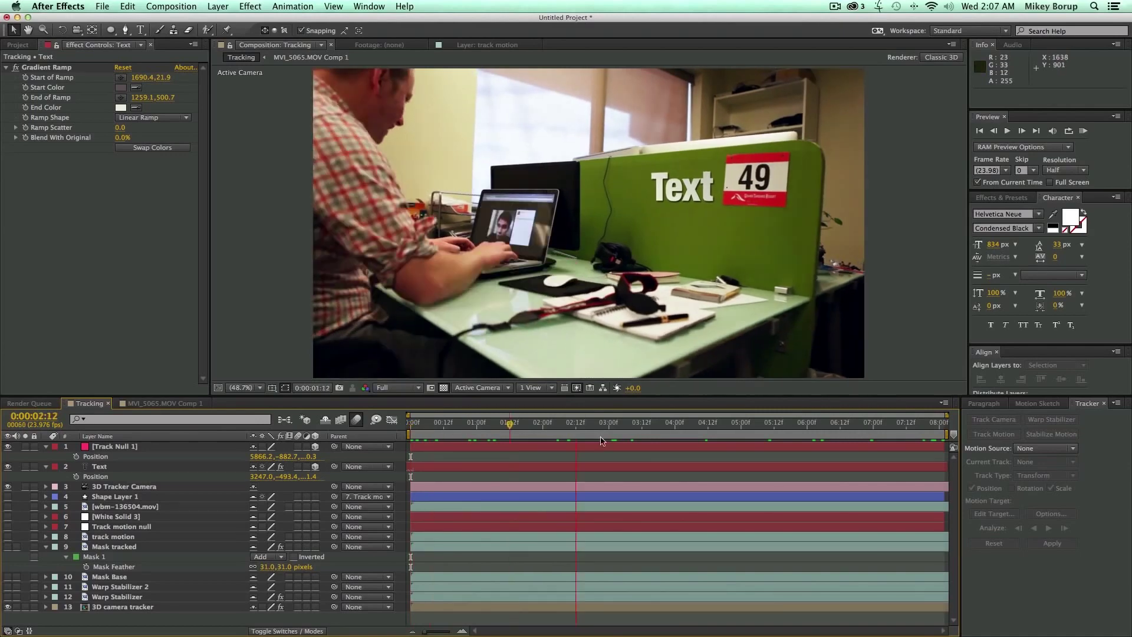
left_click_drag(590, 435, 277, 417)
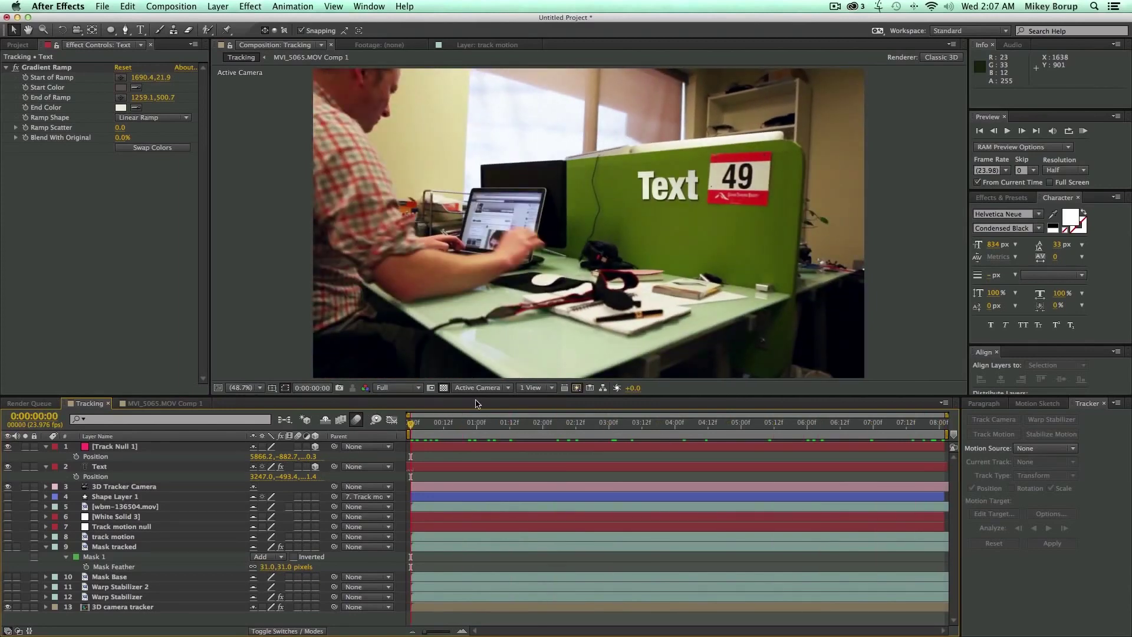
Examine the 3D Tracker Camera's motion path around the text in Custom View 1, and return to the Active Camera view
left_click(498, 389)
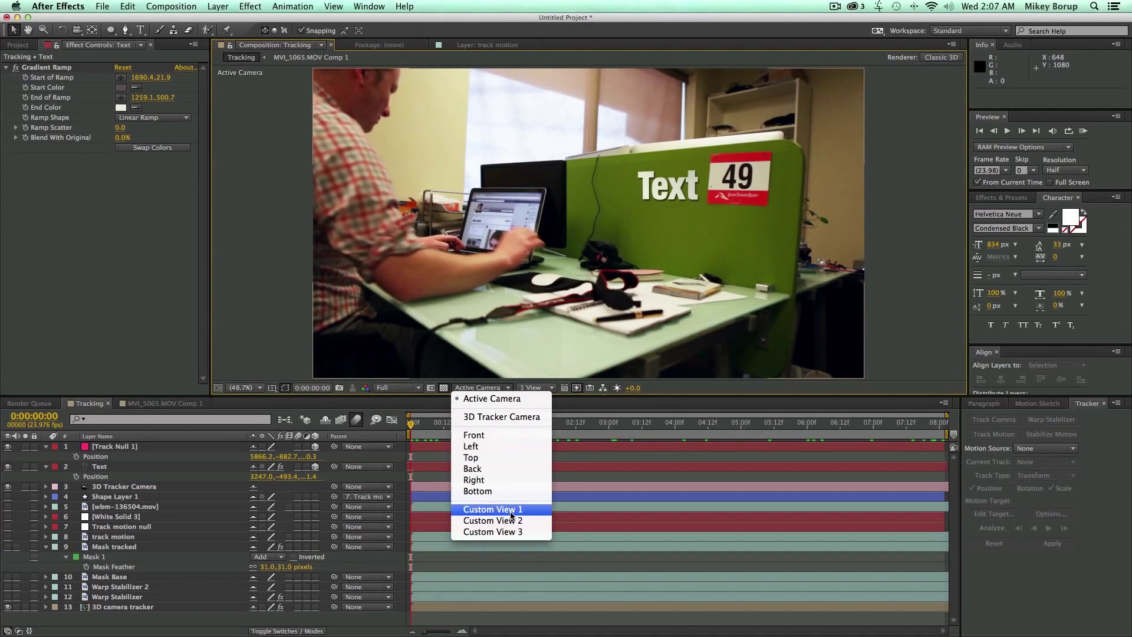
left_click(510, 510)
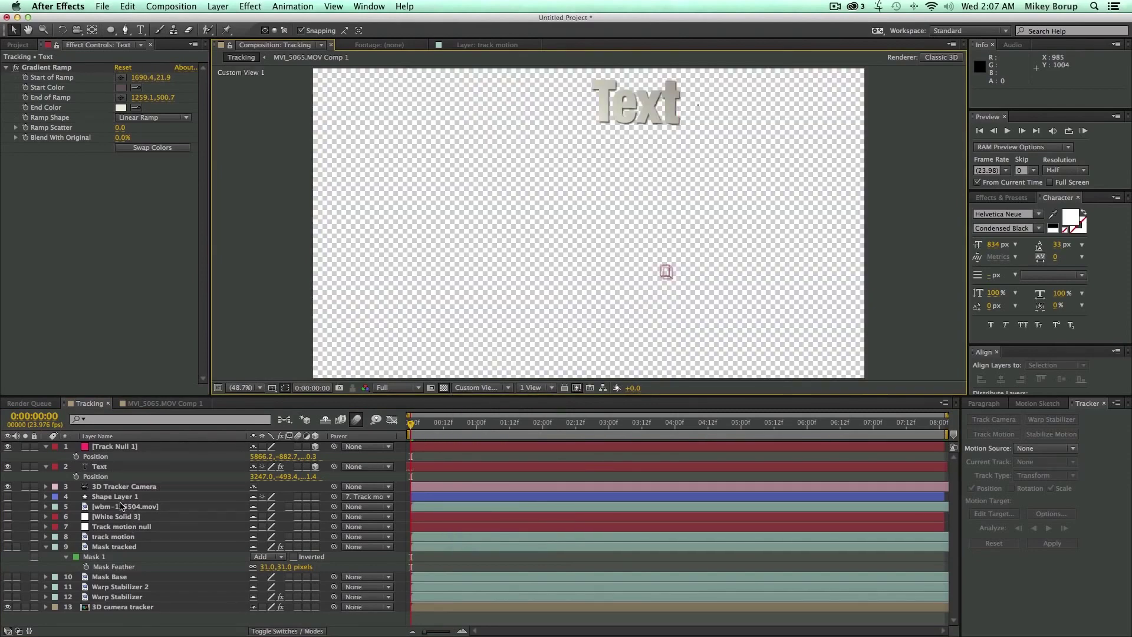
left_click(124, 487)
scroll(646, 254, "down", 2)
key("c")
left_click_drag(638, 275, 367, 368)
left_click(255, 390)
left_click(256, 401)
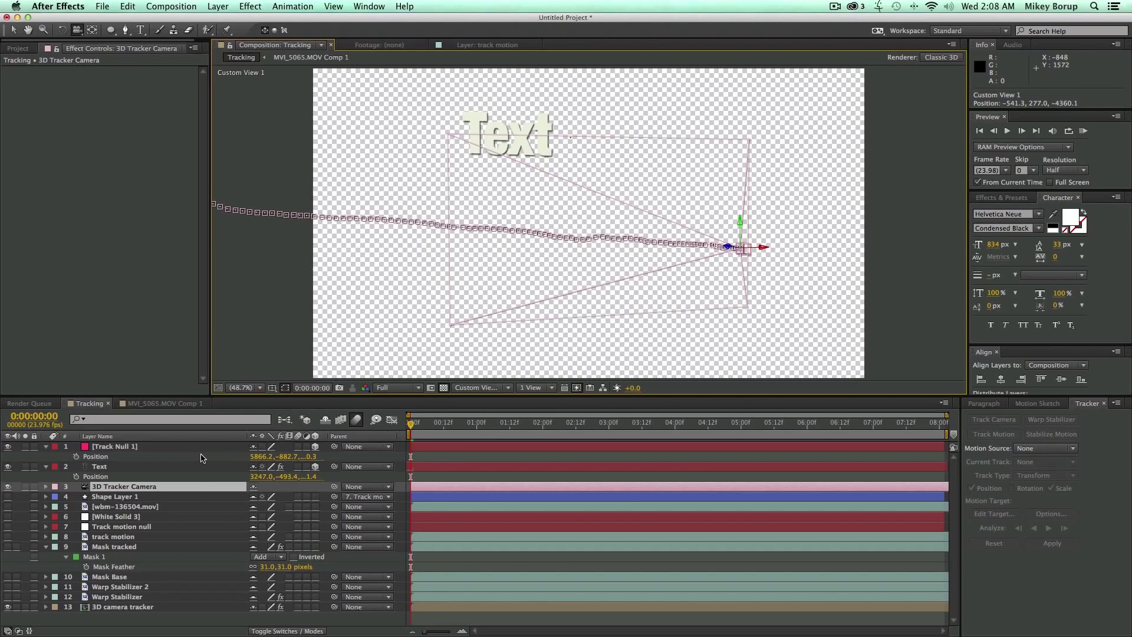
left_click(509, 388)
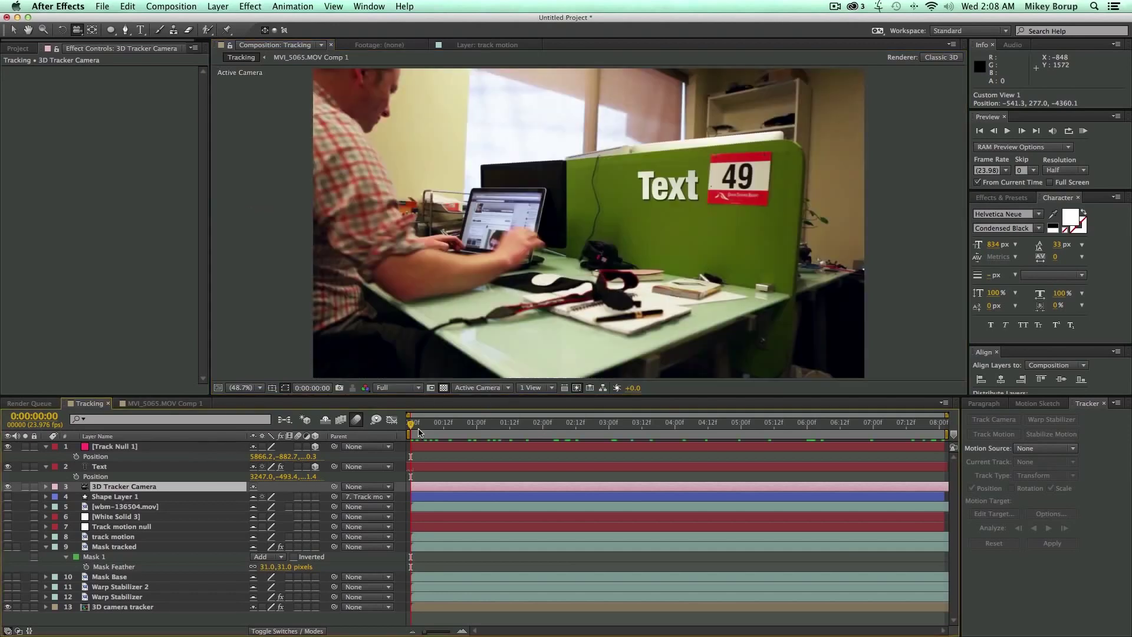
left_click_drag(418, 425, 373, 430)
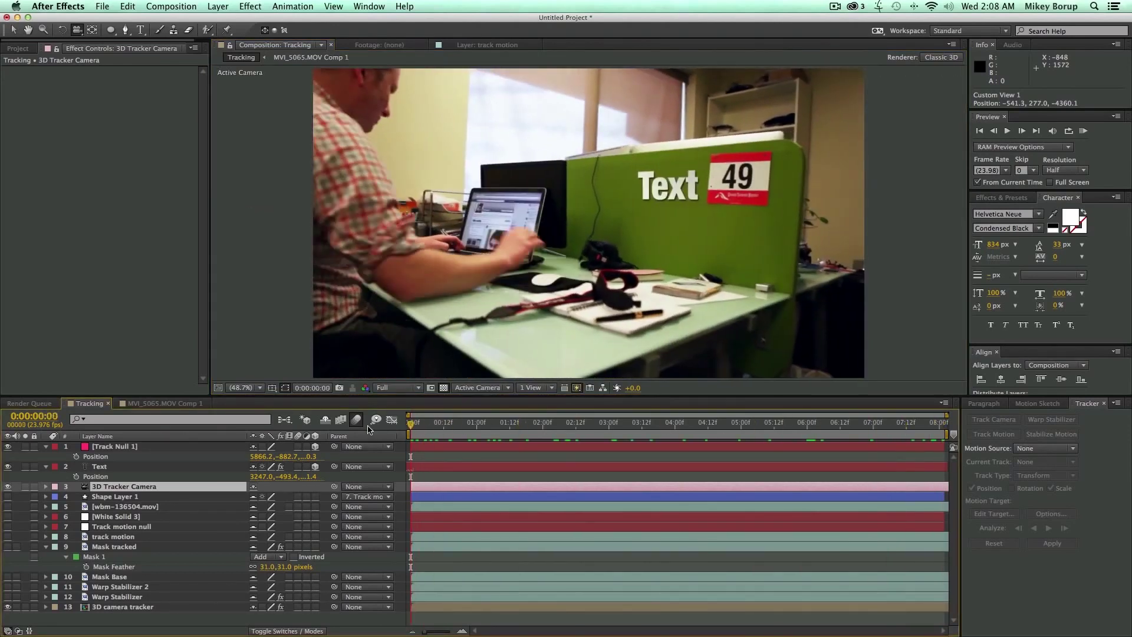